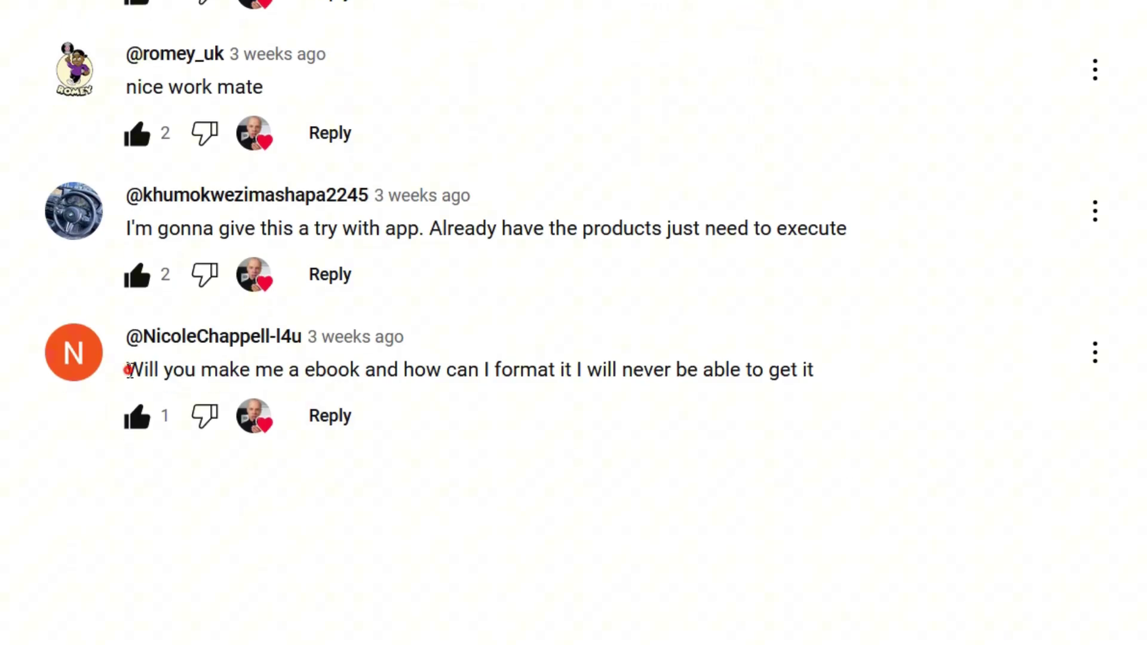
Select the YouTube comment asking who will make an ebook for them and how to format it
left_click_drag(127, 370, 887, 388)
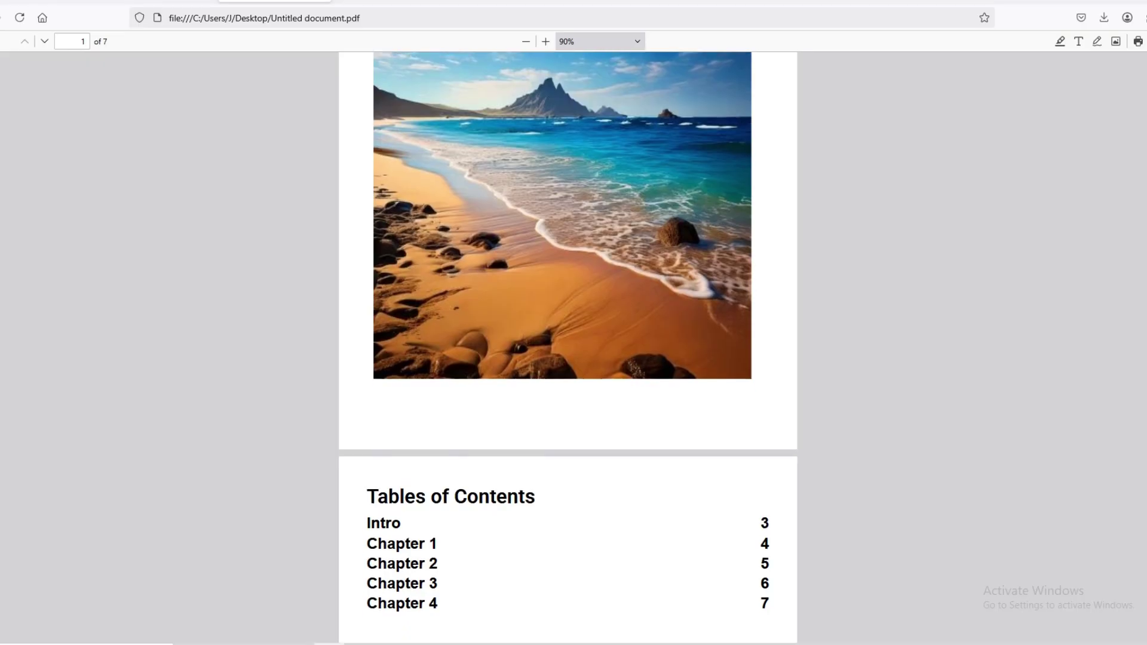
scroll(568, 347, "down", 15)
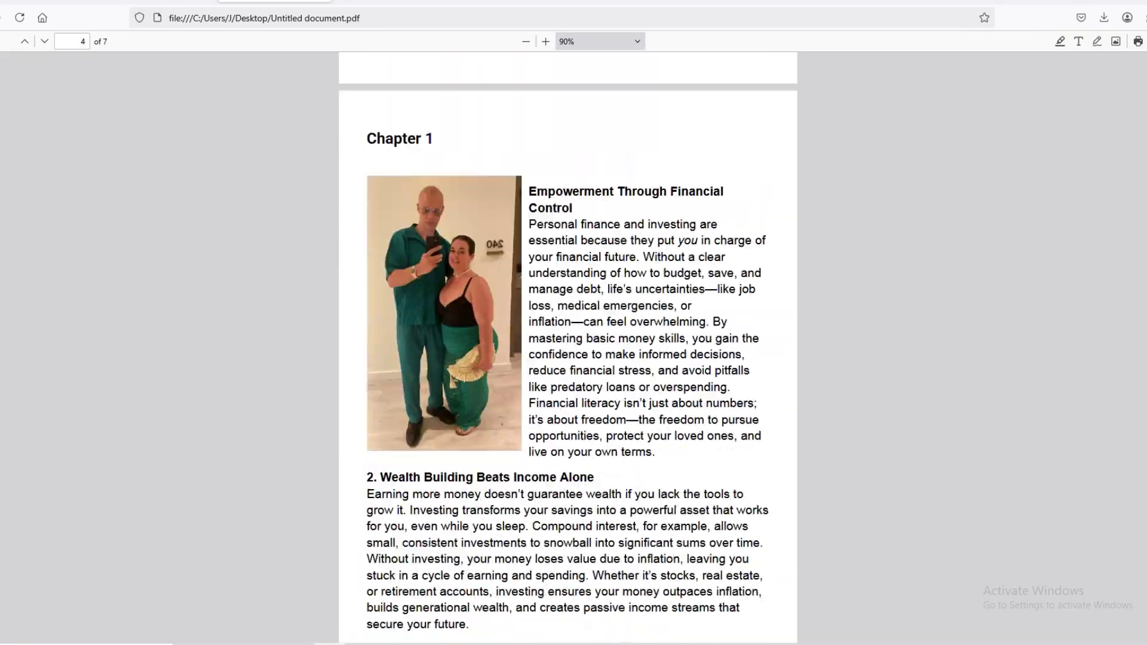
scroll(568, 347, "down", 15)
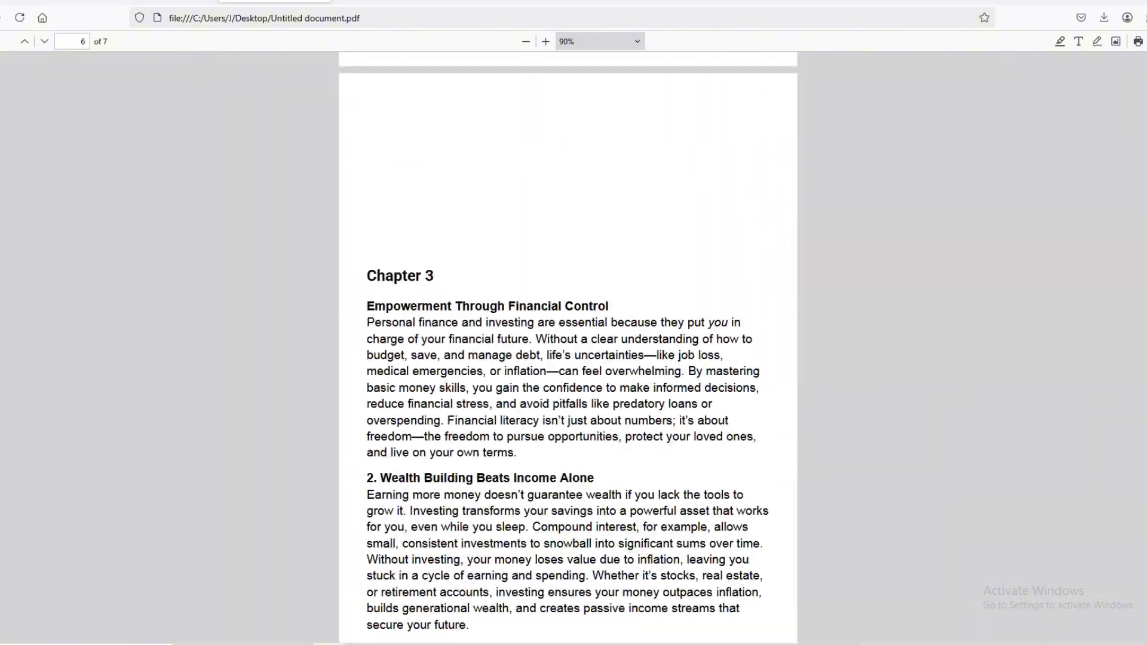
scroll(568, 346, "up", 15)
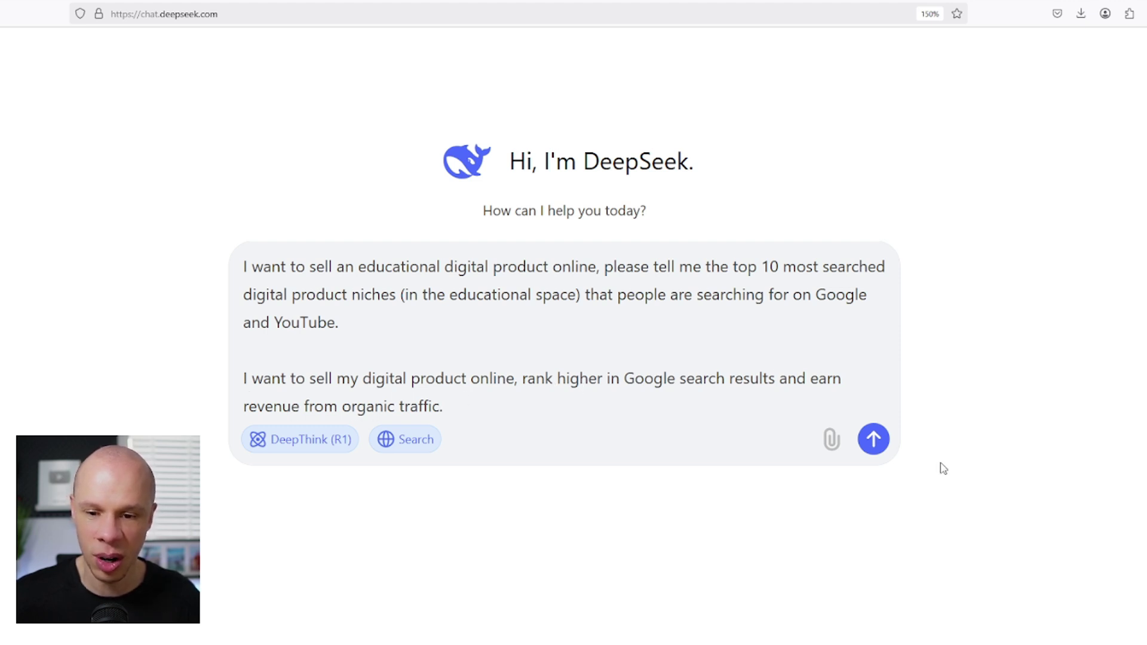
Send DeepSeek the prompt asking for the top 10 most searched educational product niches
left_click(875, 445)
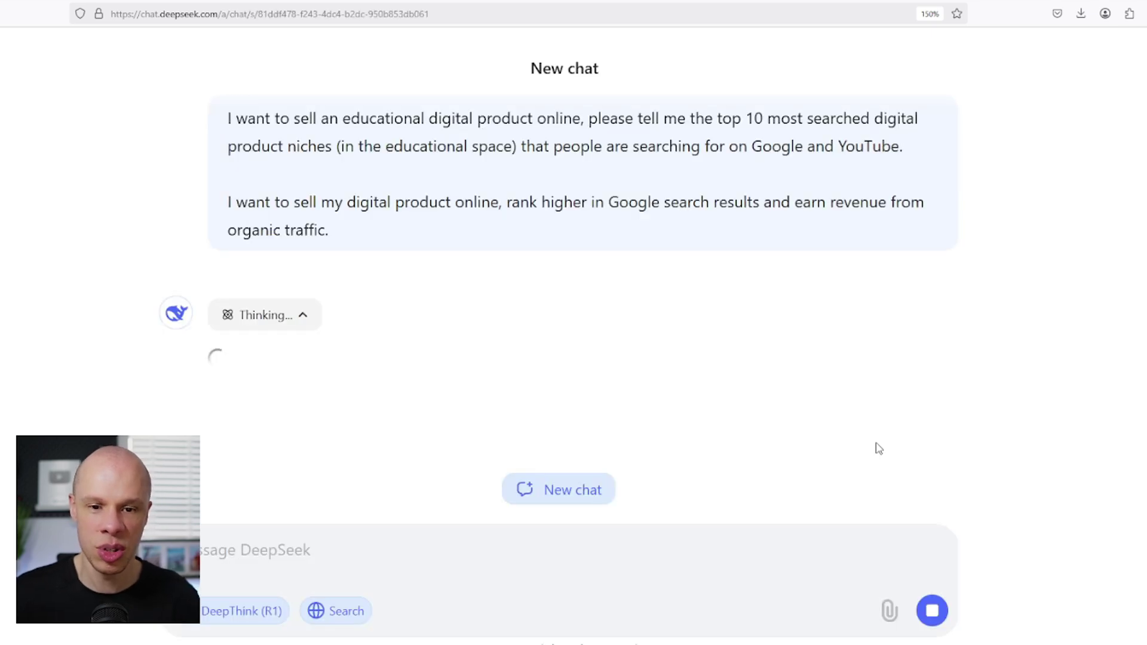
Zoom the page out and read through DeepSeek's top-10 niche list with keywords and product ideas
key("ctrl+minus")
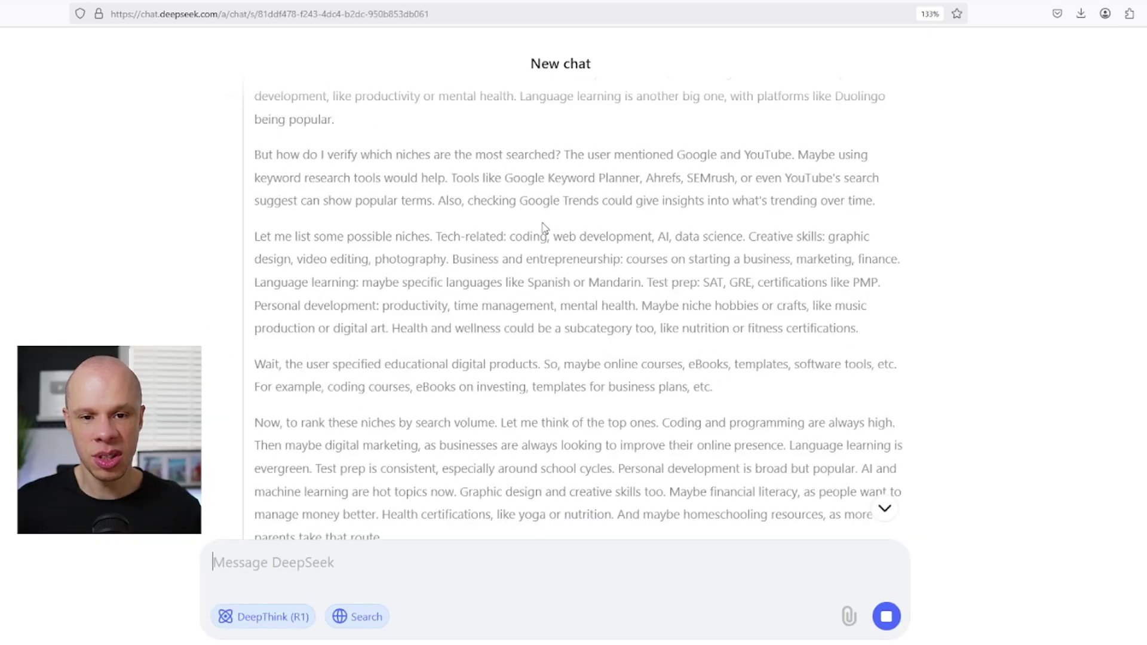
scroll(546, 219, "down", 15)
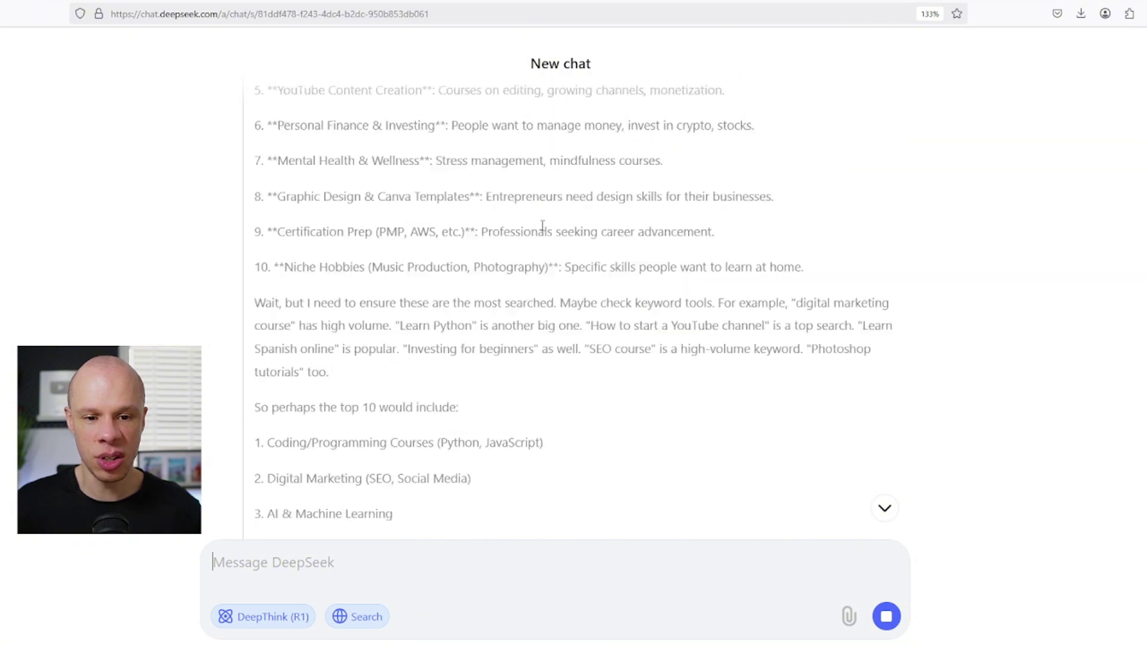
scroll(549, 266, "down", 12)
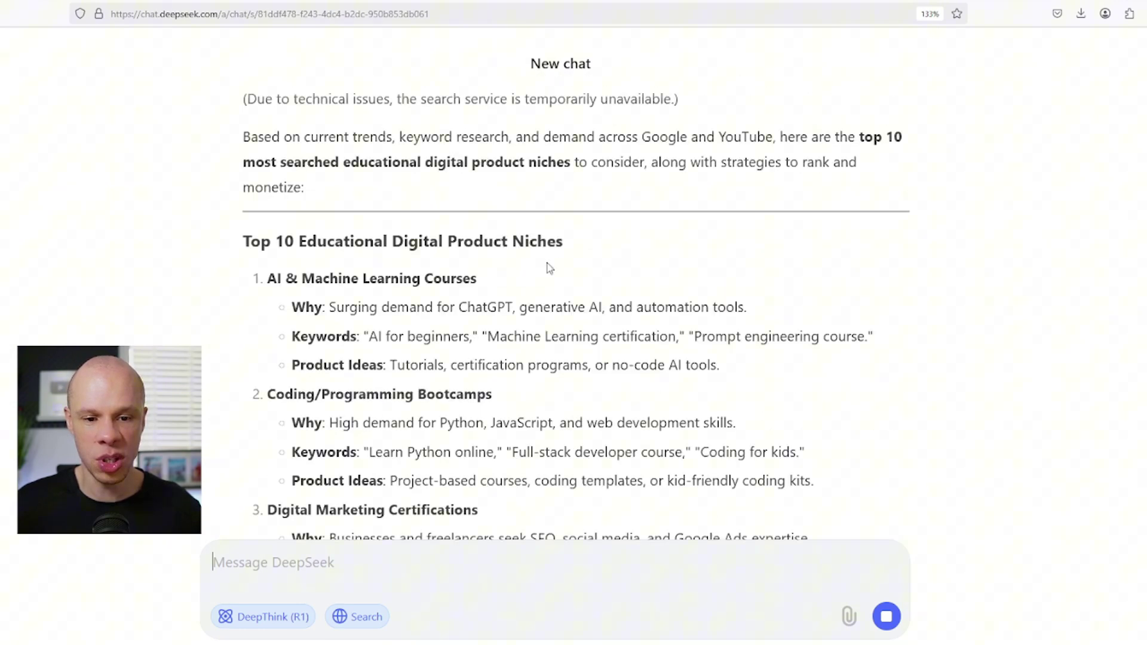
scroll(550, 268, "up", 8)
scroll(610, 272, "down", 5)
scroll(616, 273, "down", 3)
scroll(732, 259, "down", 2)
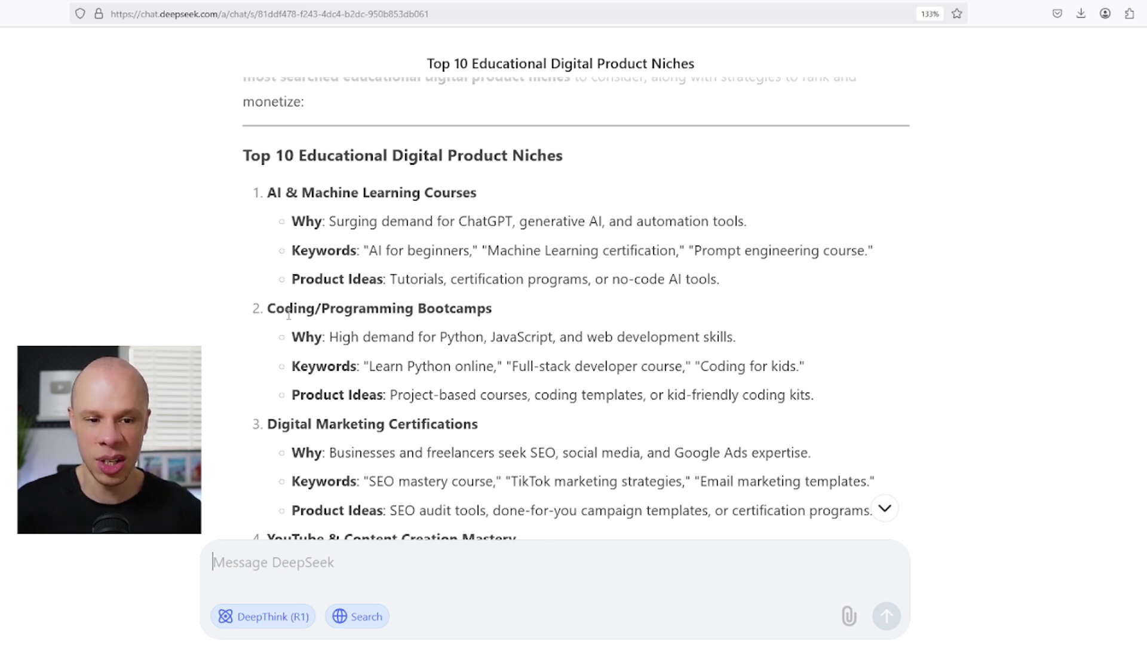
scroll(444, 304, "down", 3)
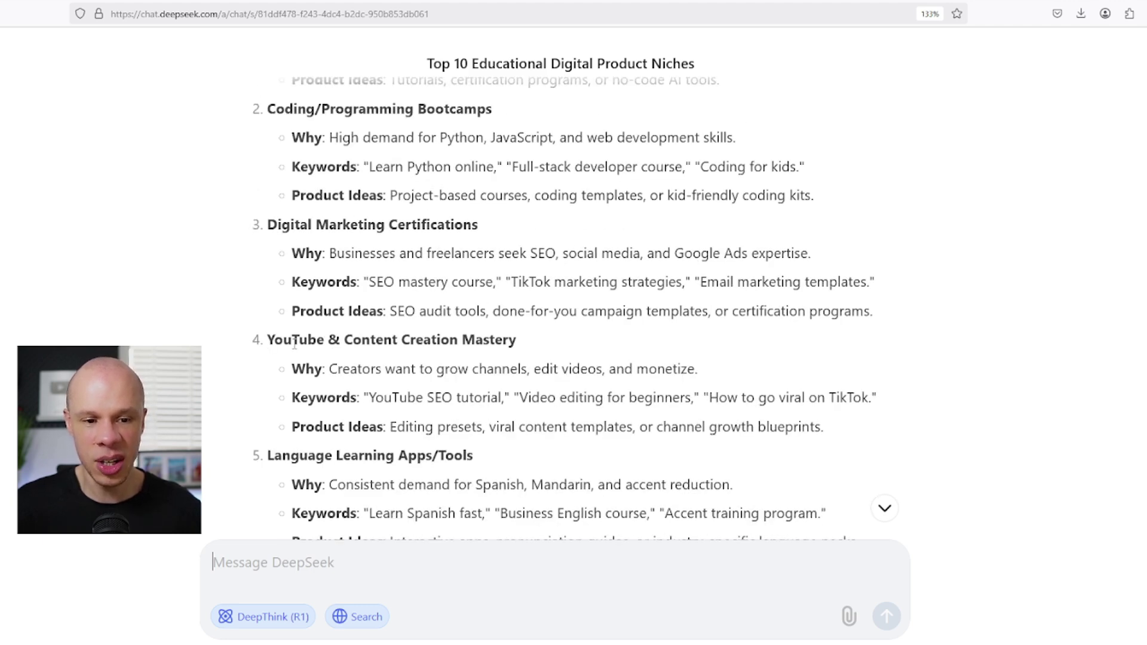
scroll(506, 332, "down", 2)
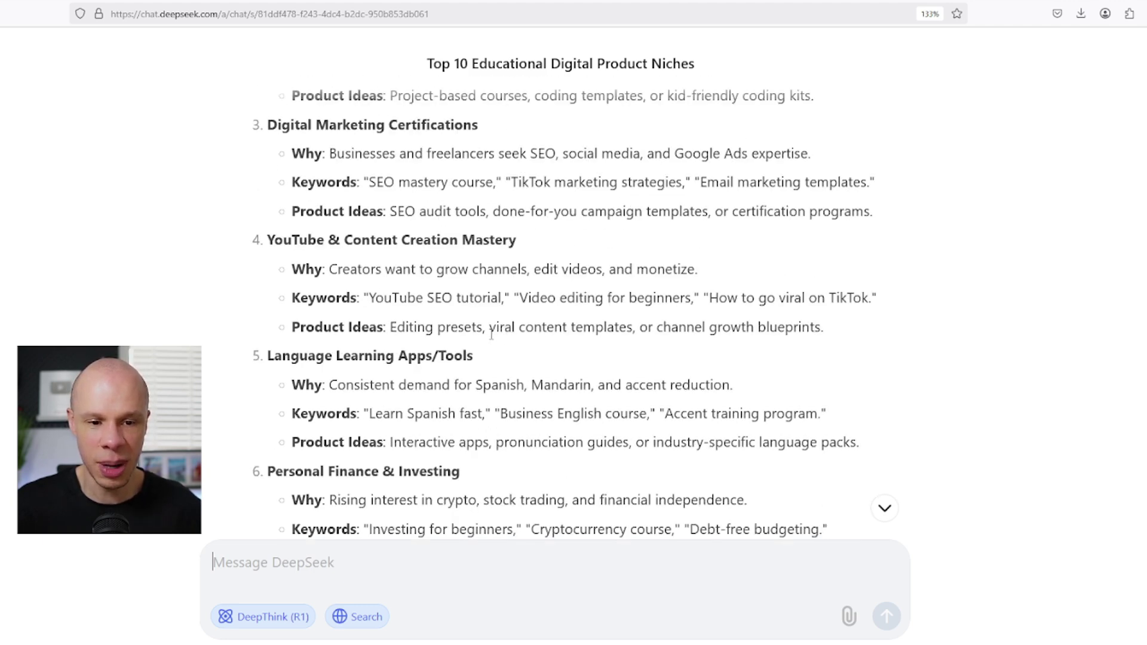
scroll(492, 333, "down", 2)
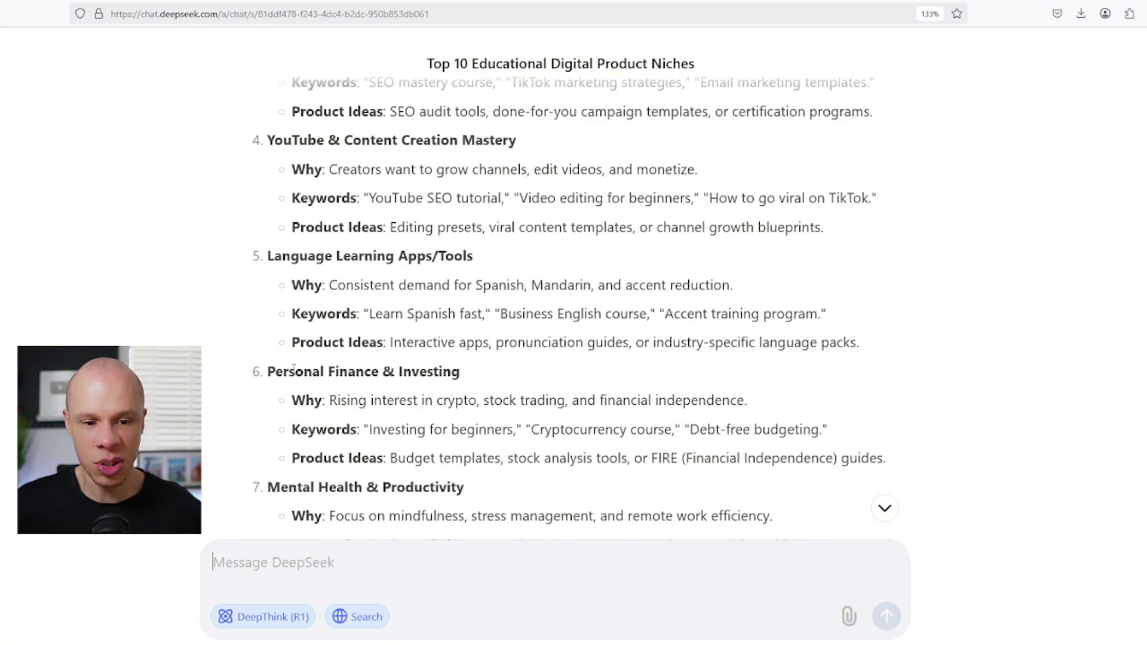
scroll(460, 367, "down", 2)
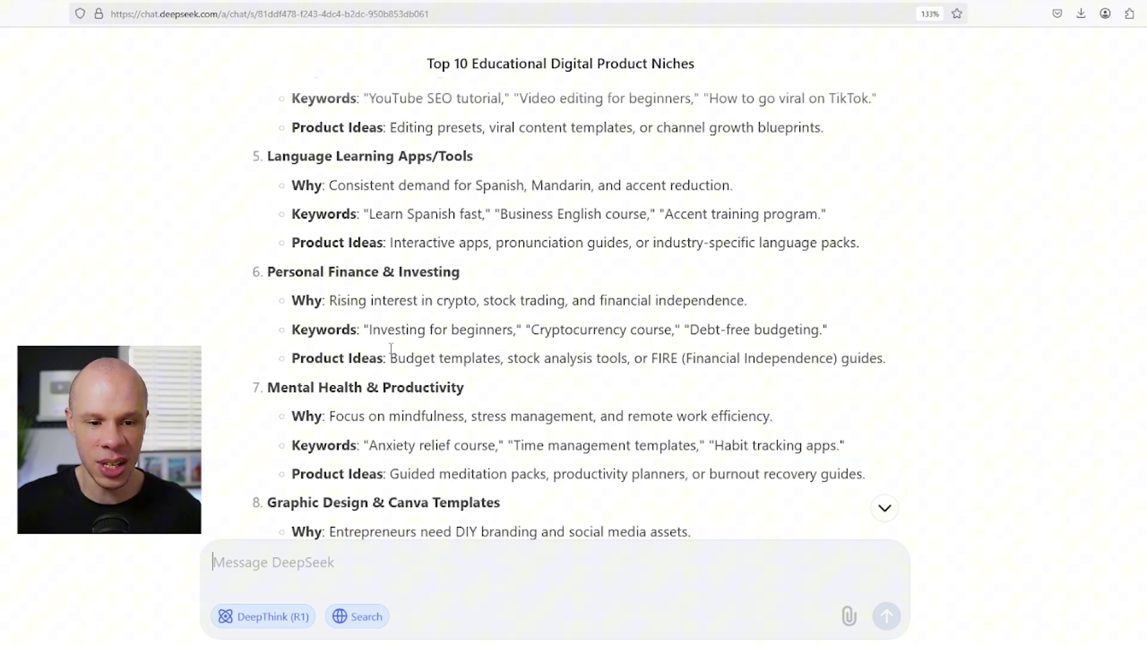
scroll(463, 380, "down", 4)
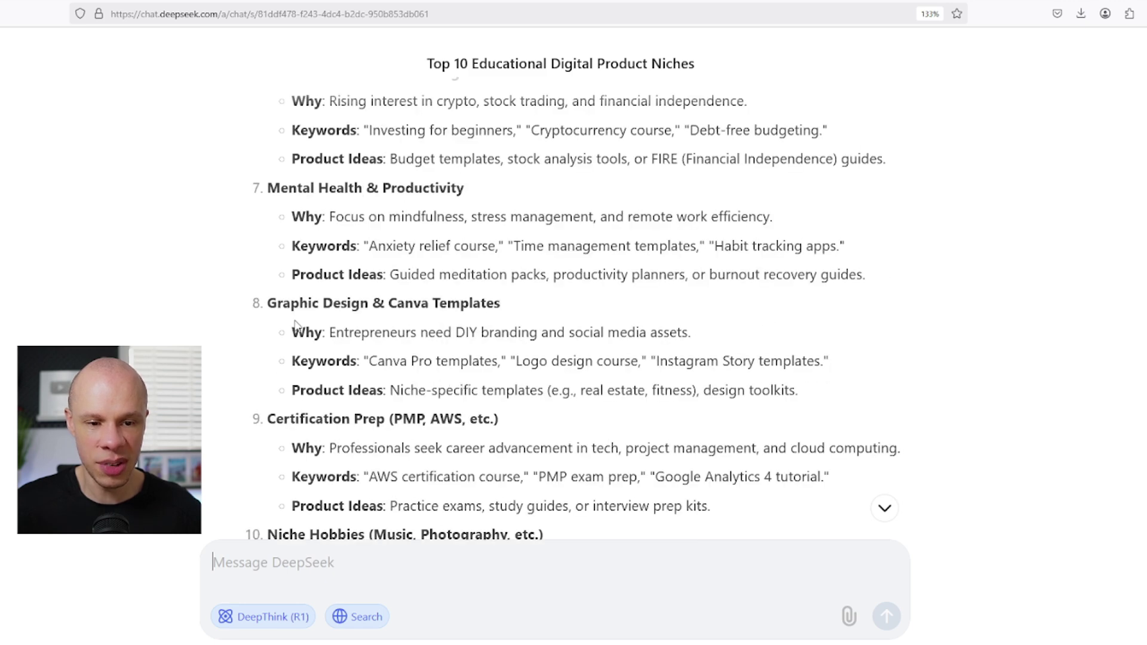
scroll(335, 340, "down", 4)
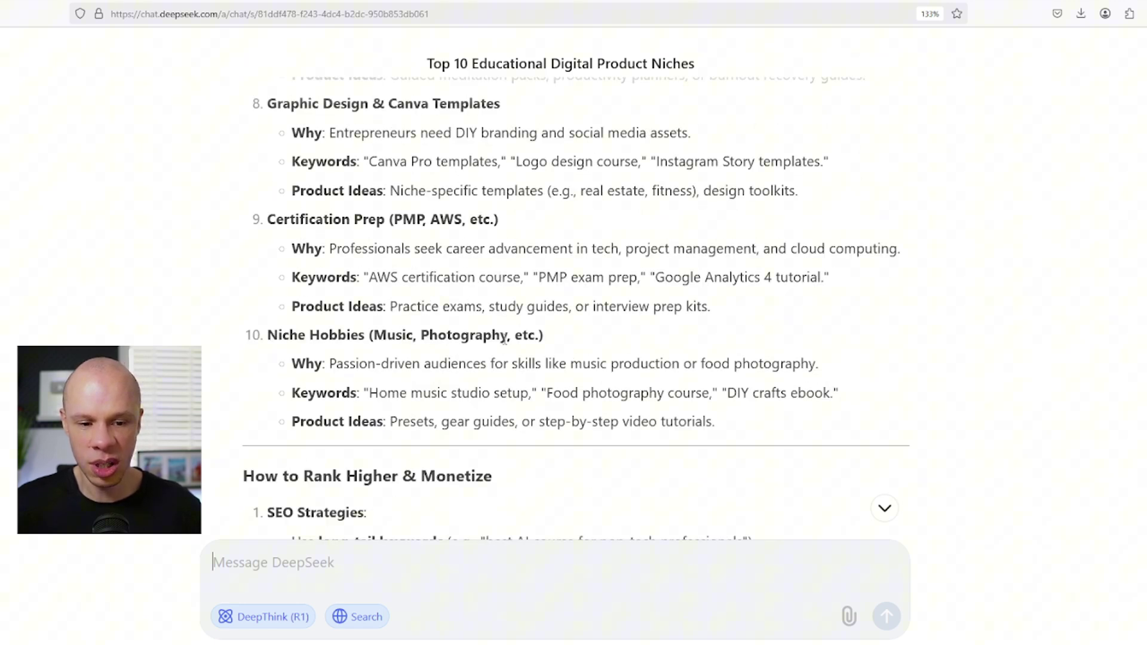
scroll(506, 340, "up", 12)
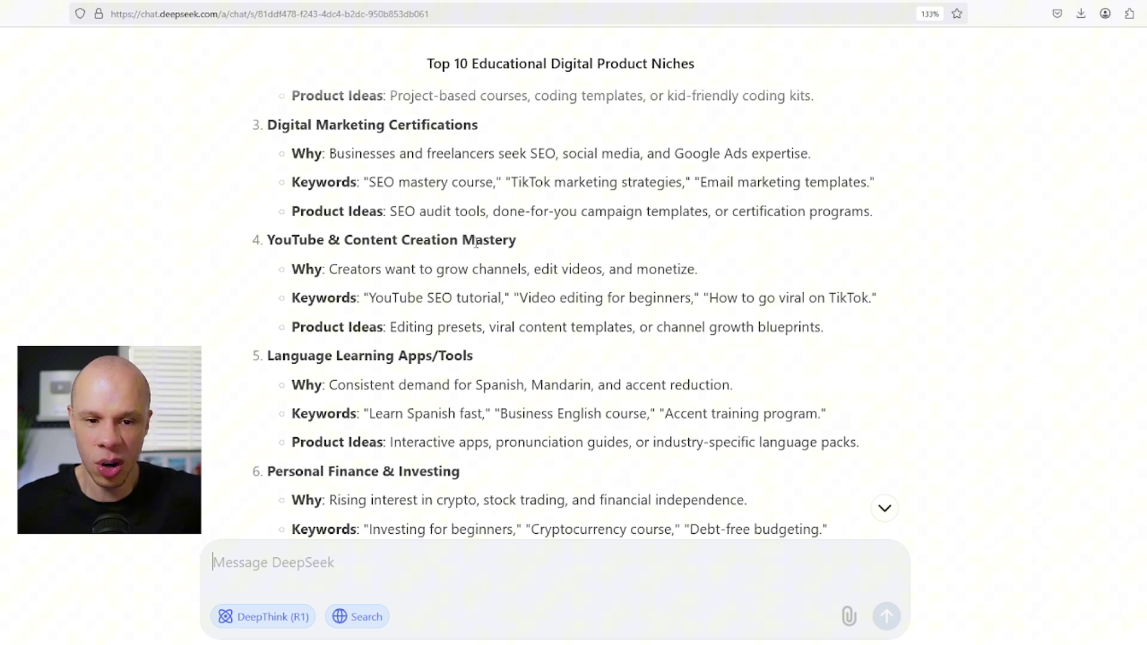
scroll(538, 244, "down", 2)
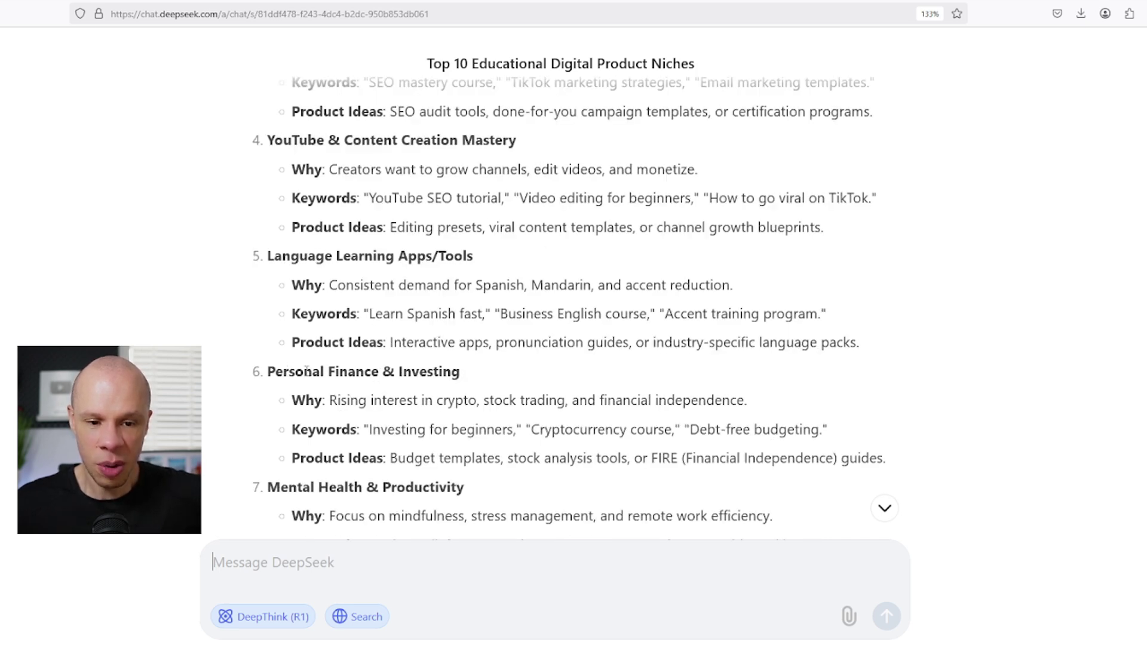
scroll(466, 370, "down", 6)
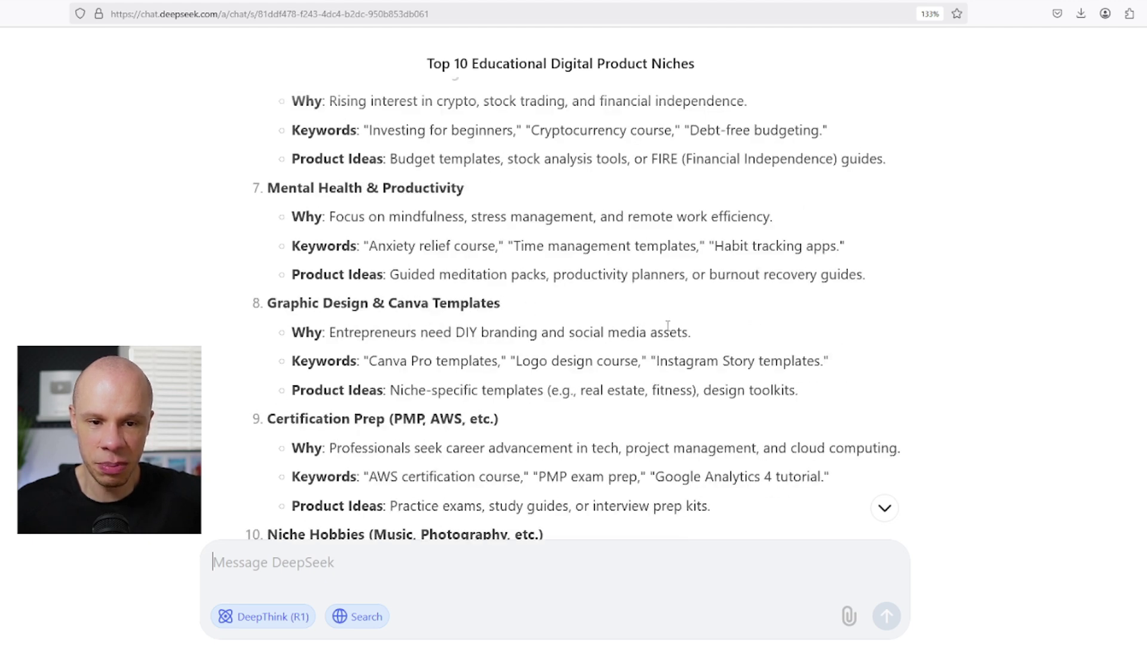
scroll(526, 299, "up", 4)
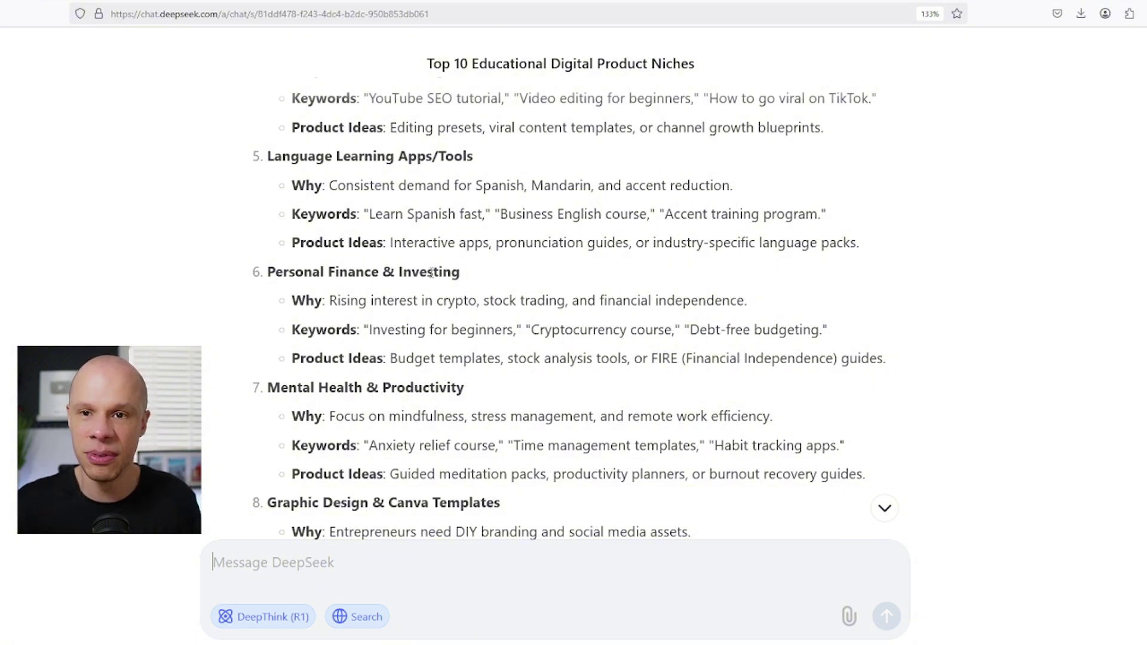
scroll(473, 282, "up", 4)
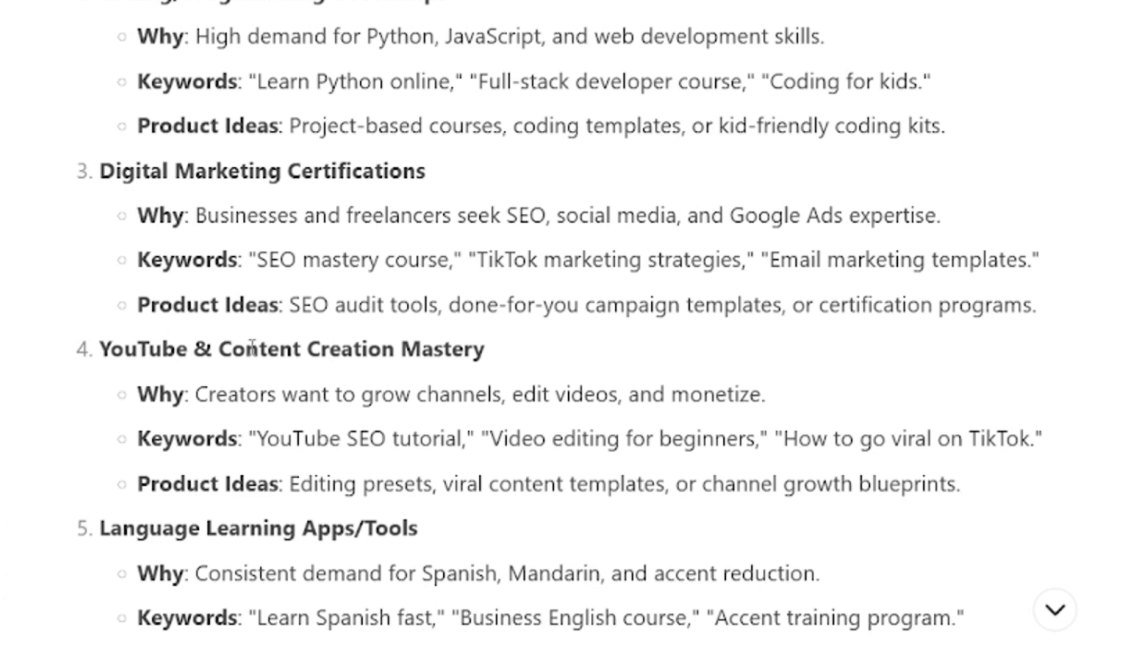
scroll(454, 341, "down", 5)
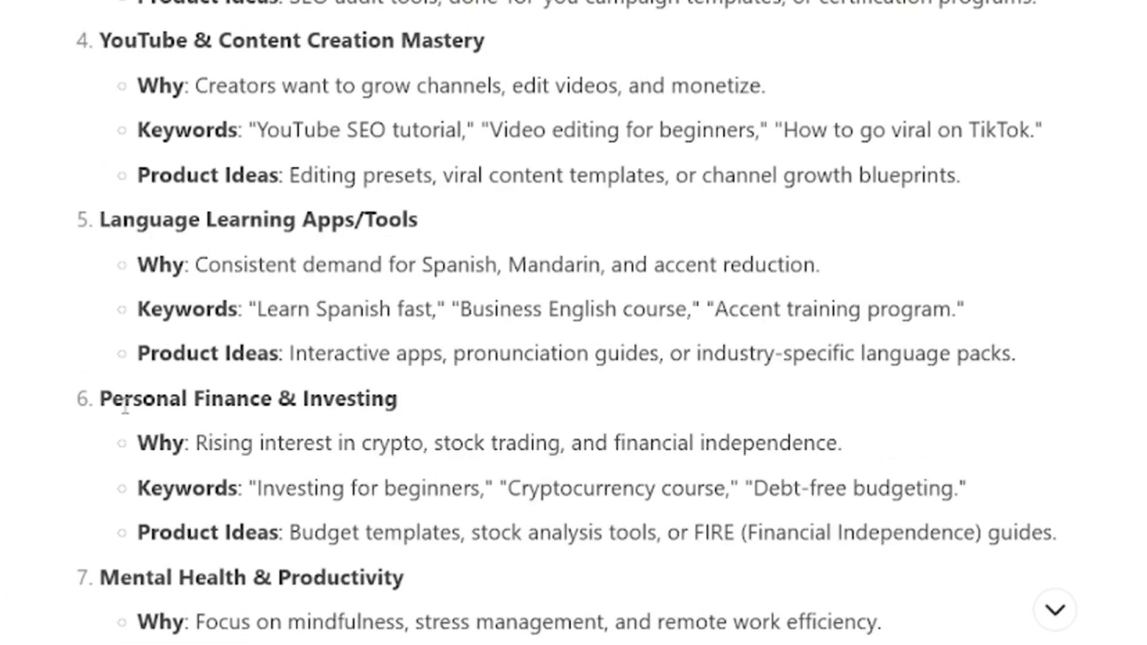
scroll(376, 387, "down", 3)
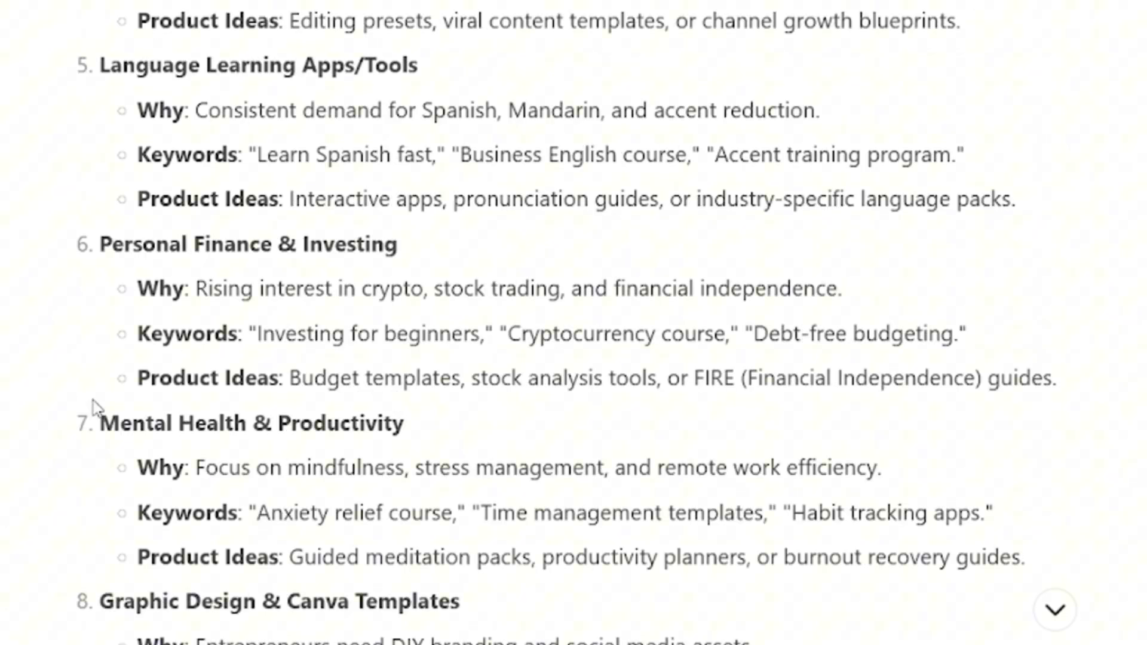
scroll(399, 413, "down", 5)
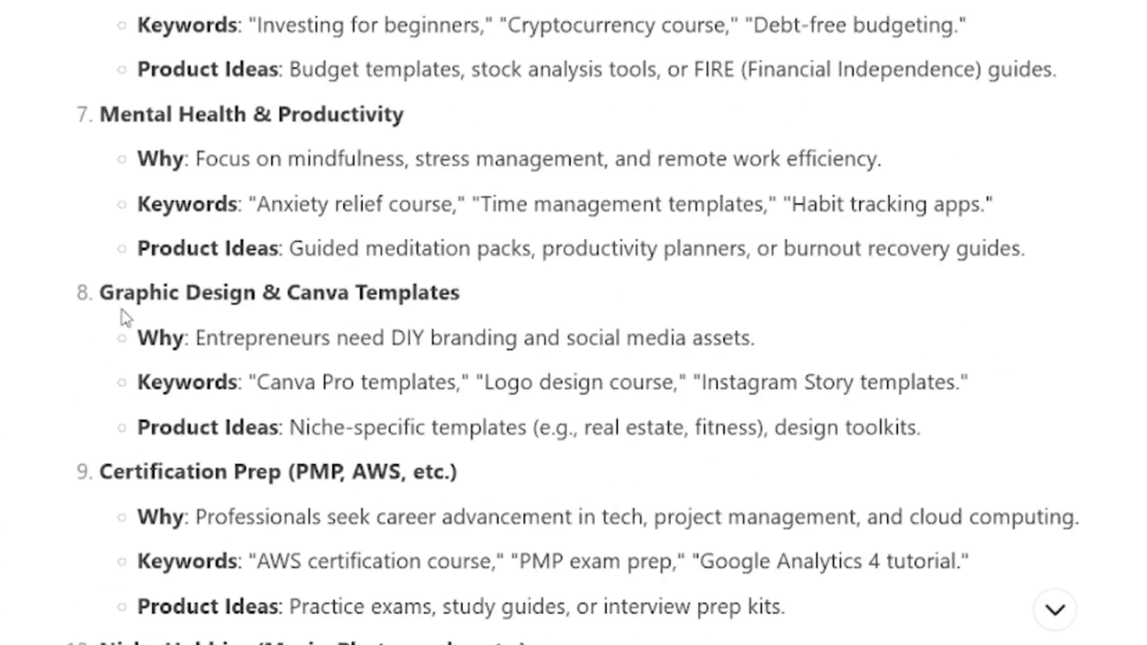
scroll(200, 454, "down", 5)
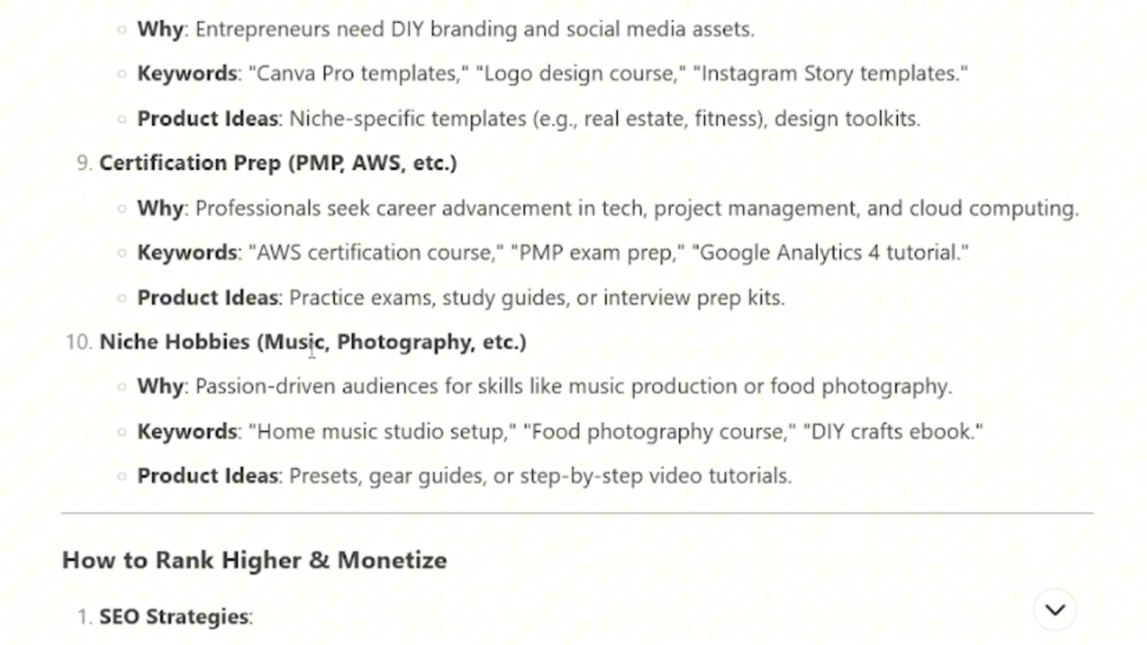
scroll(508, 338, "up", 12)
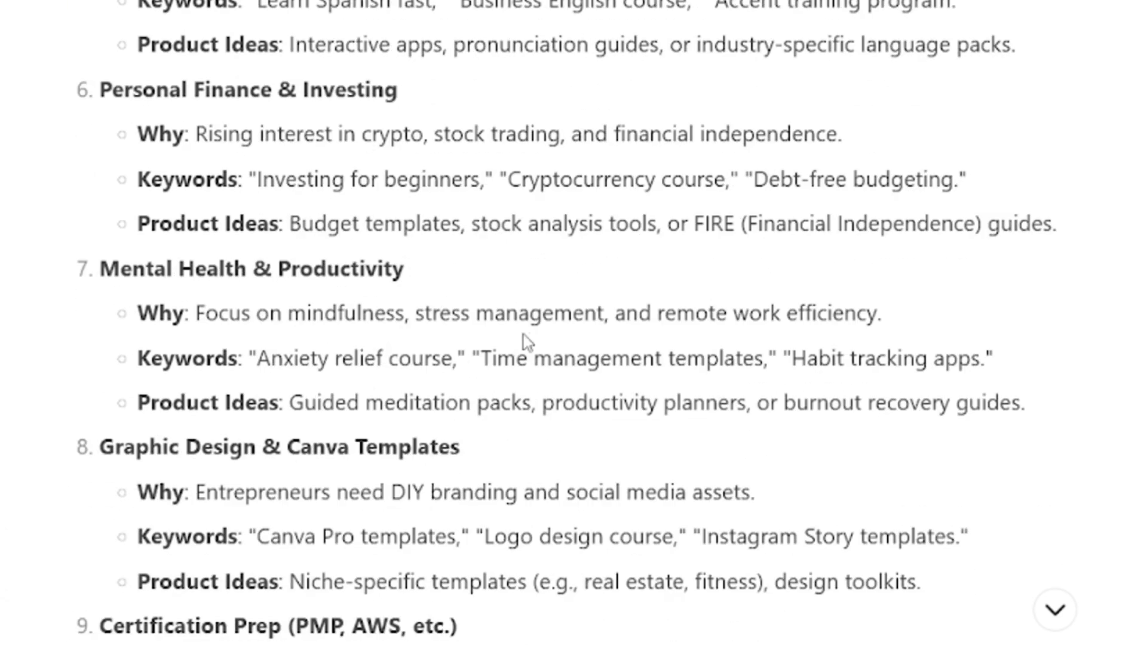
scroll(484, 329, "down", 3)
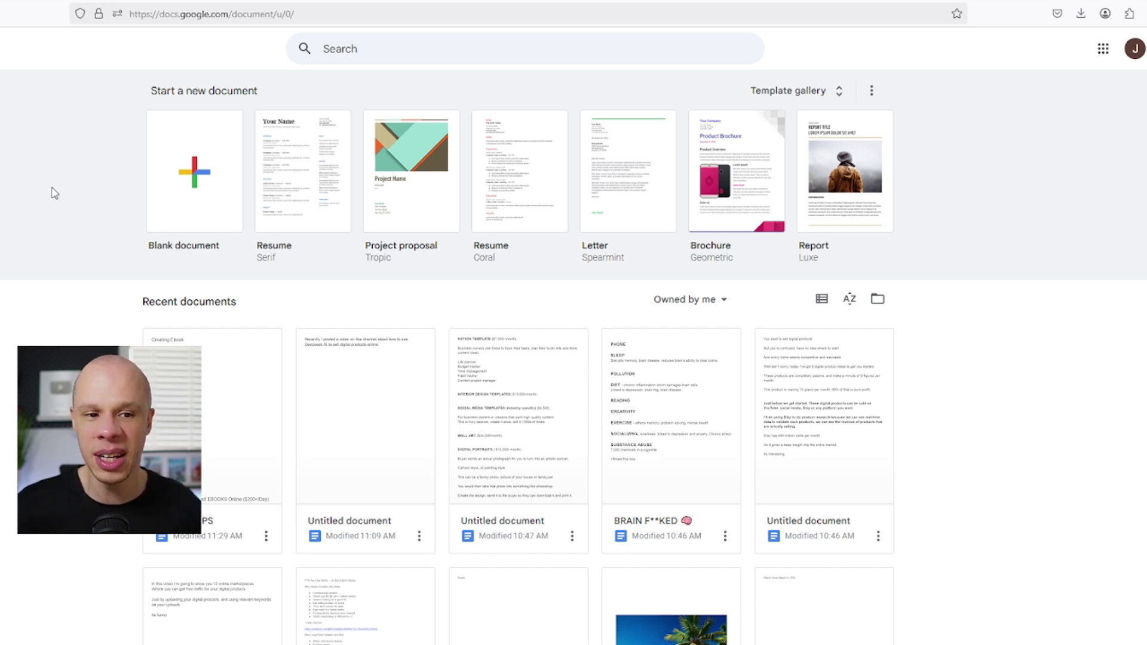
Create a blank document and add a 1 x 1 table stretched down most of the first page
left_click(197, 183)
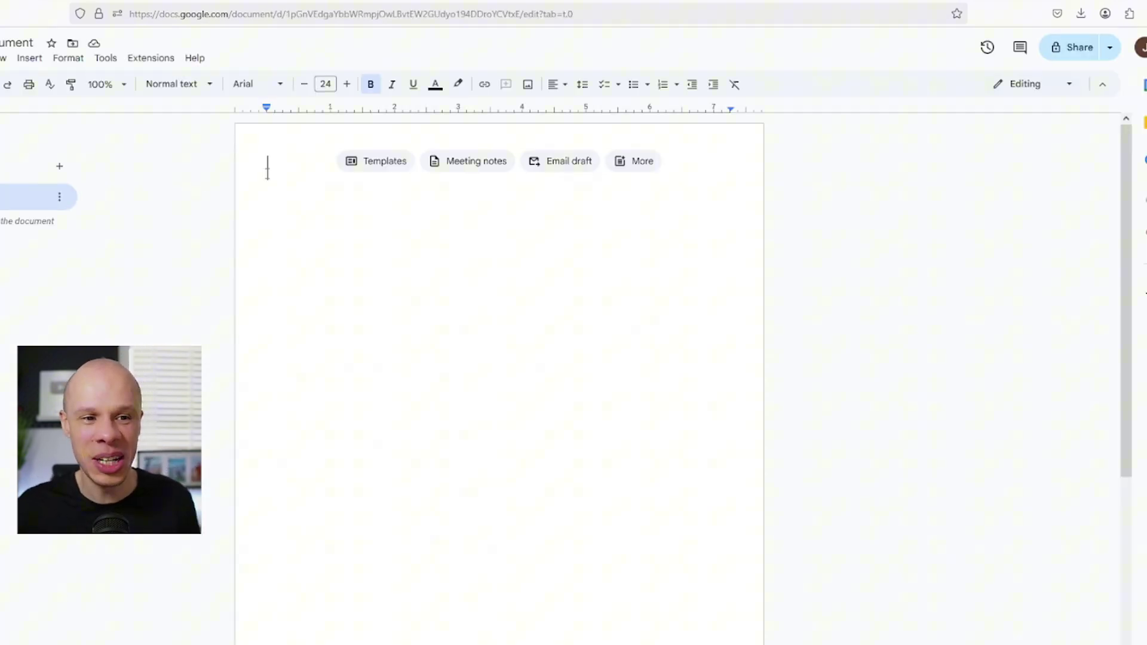
left_click(31, 58)
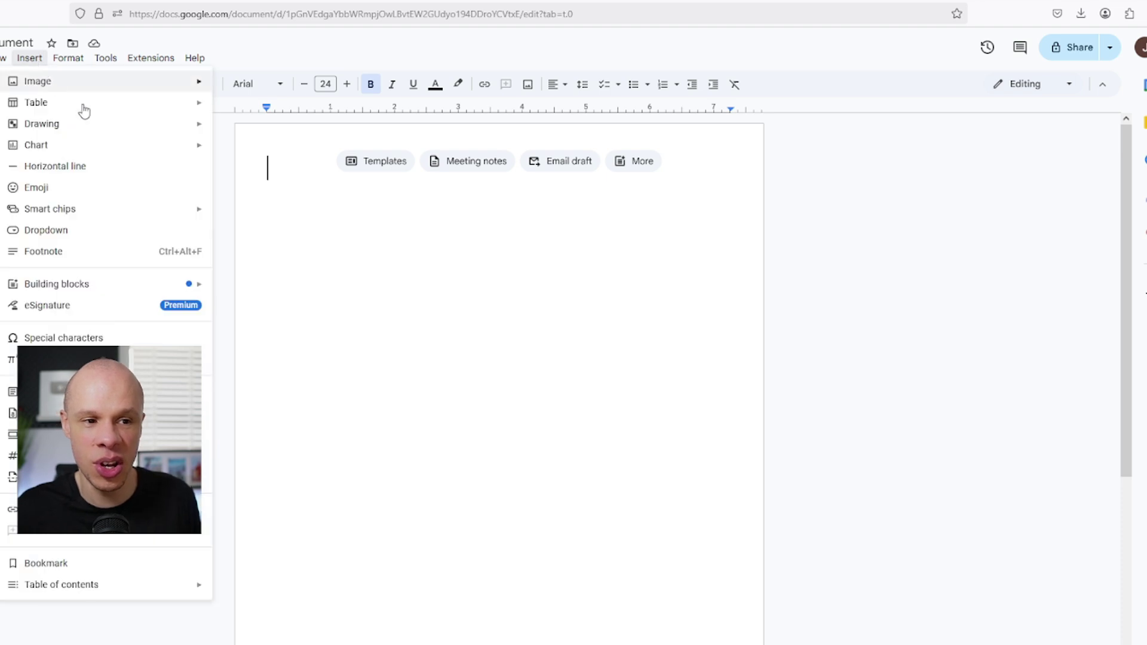
mouse_move(146, 102)
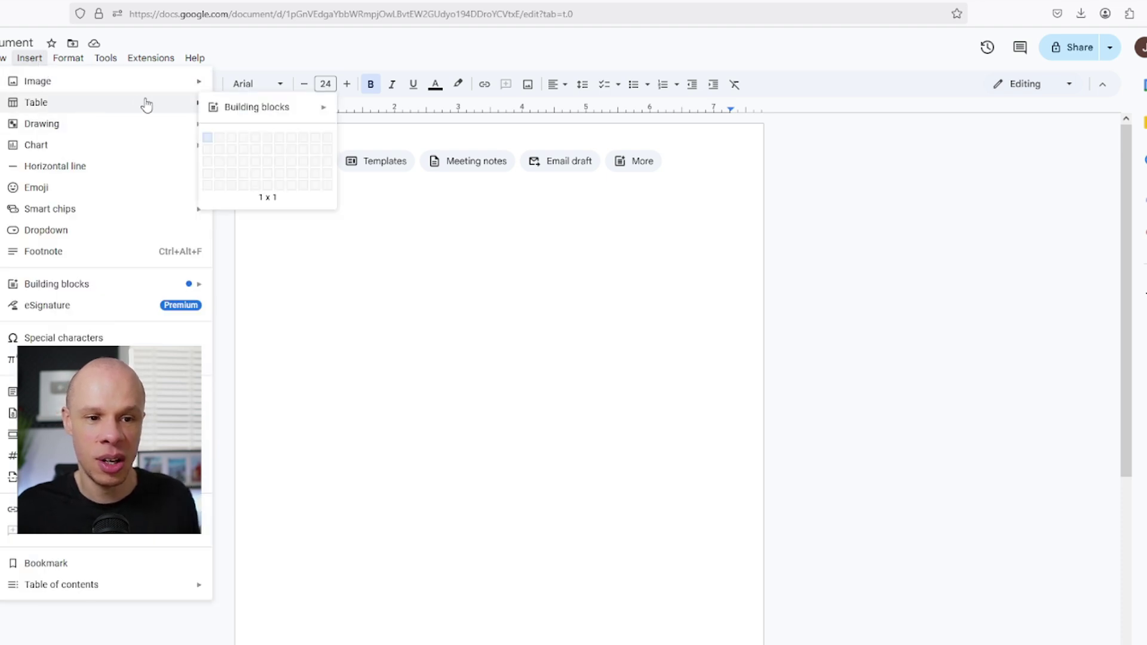
left_click(208, 138)
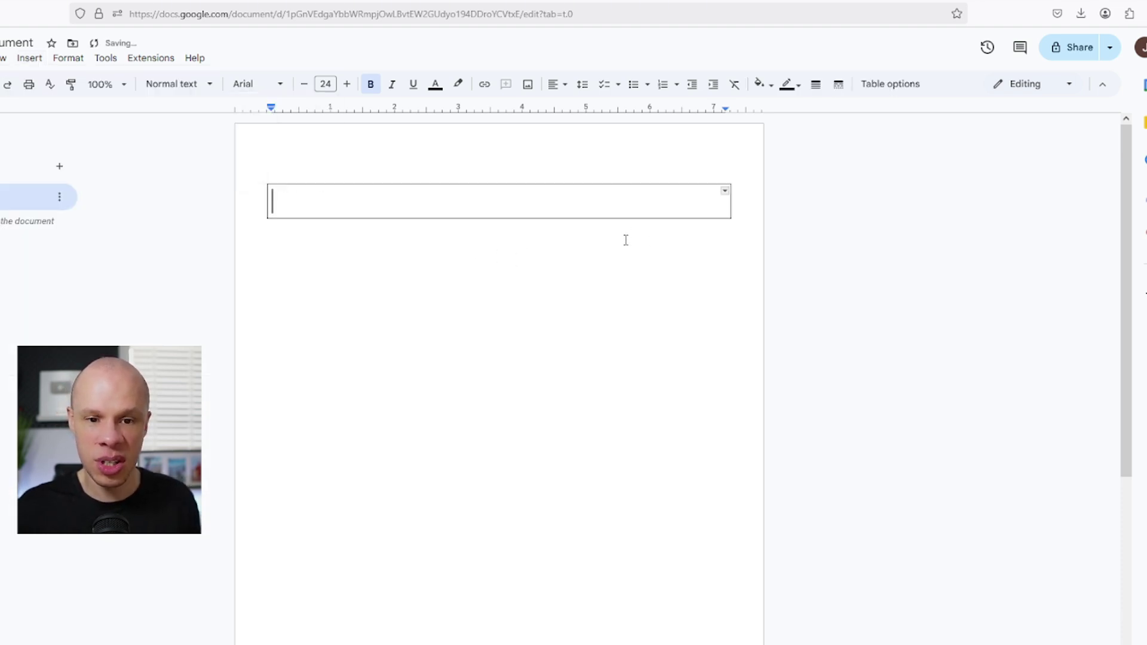
scroll(626, 240, "down", 1)
left_click_drag(517, 159, 543, 565)
scroll(532, 384, "down", 3)
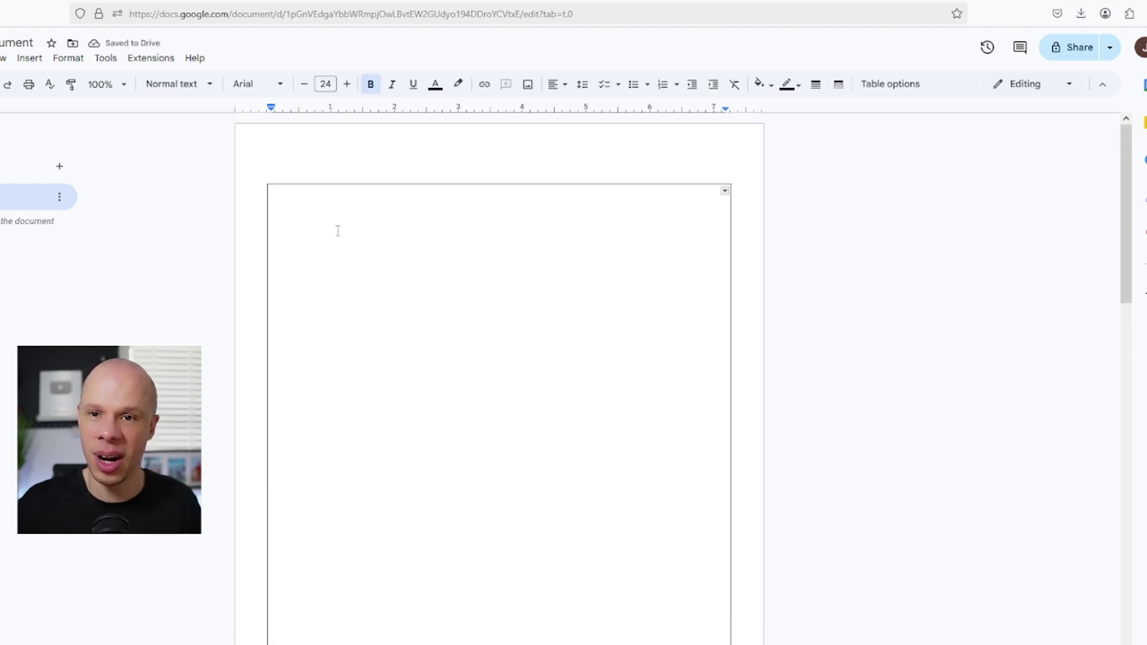
Paste the title 'Personal Finance & Investing for Beginners' into the cell, centre it and push it down
type("Personal Finance & Investing for Beginners")
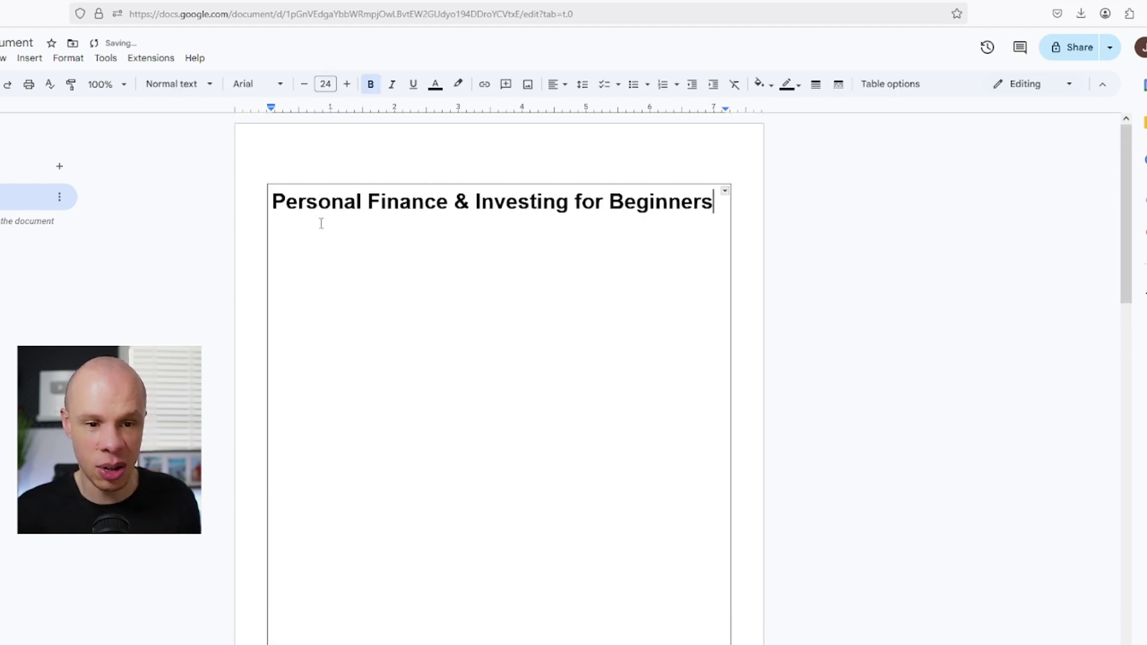
left_click_drag(728, 213, 263, 206)
left_click(558, 88)
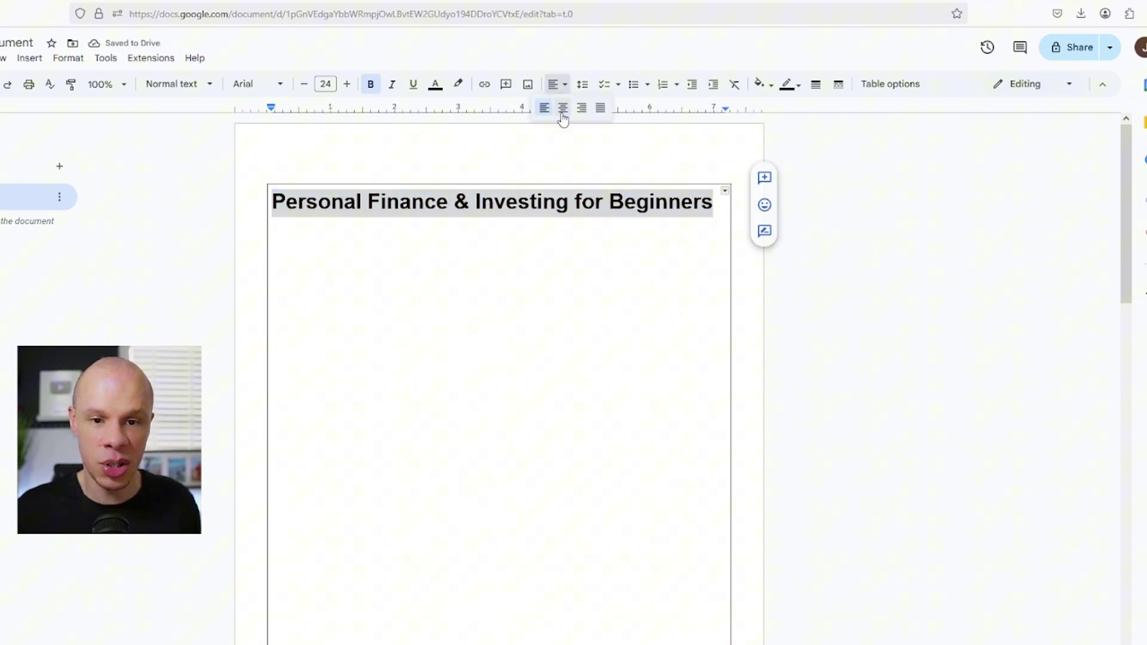
left_click(560, 110)
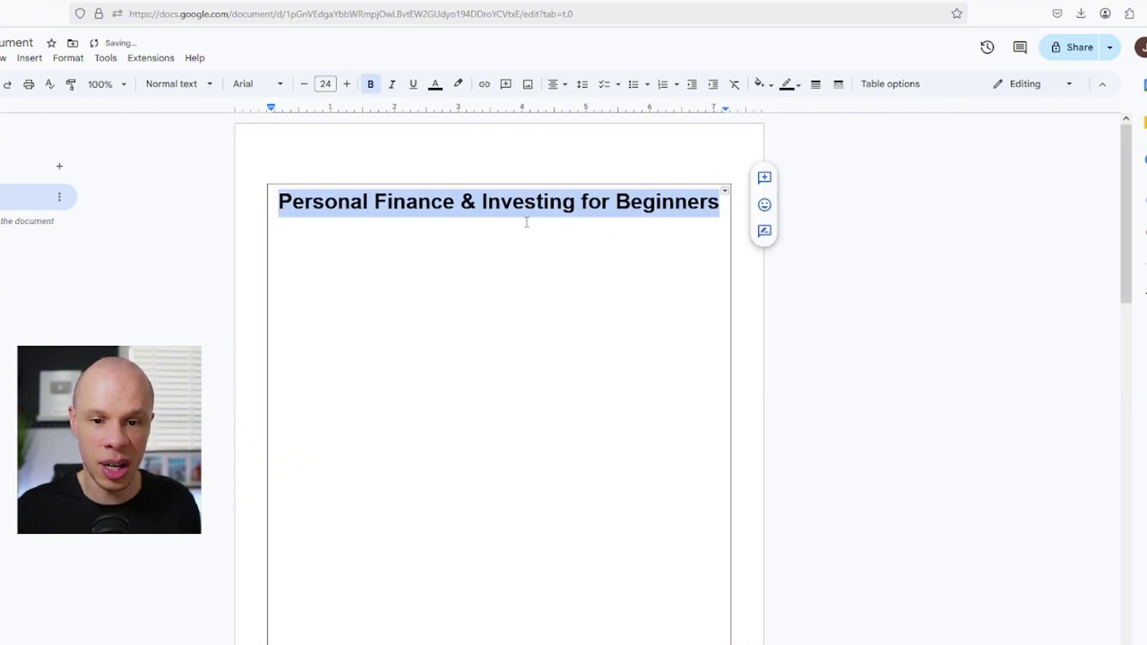
left_click(579, 195)
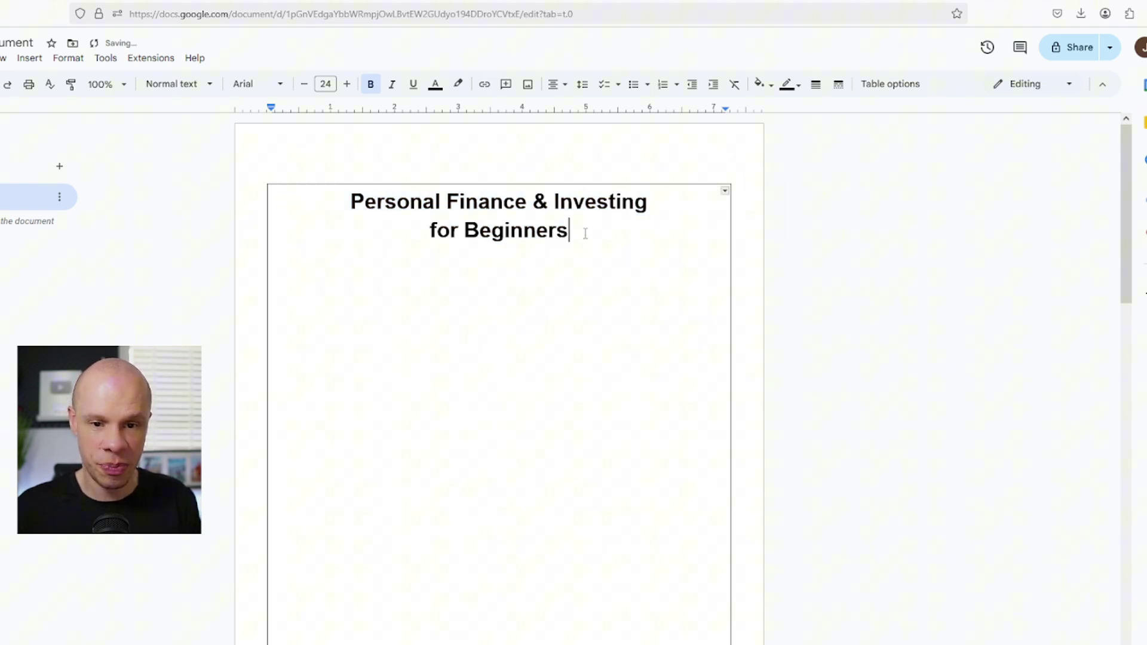
left_click(352, 201)
key("Return")
scroll(538, 247, "down", 1)
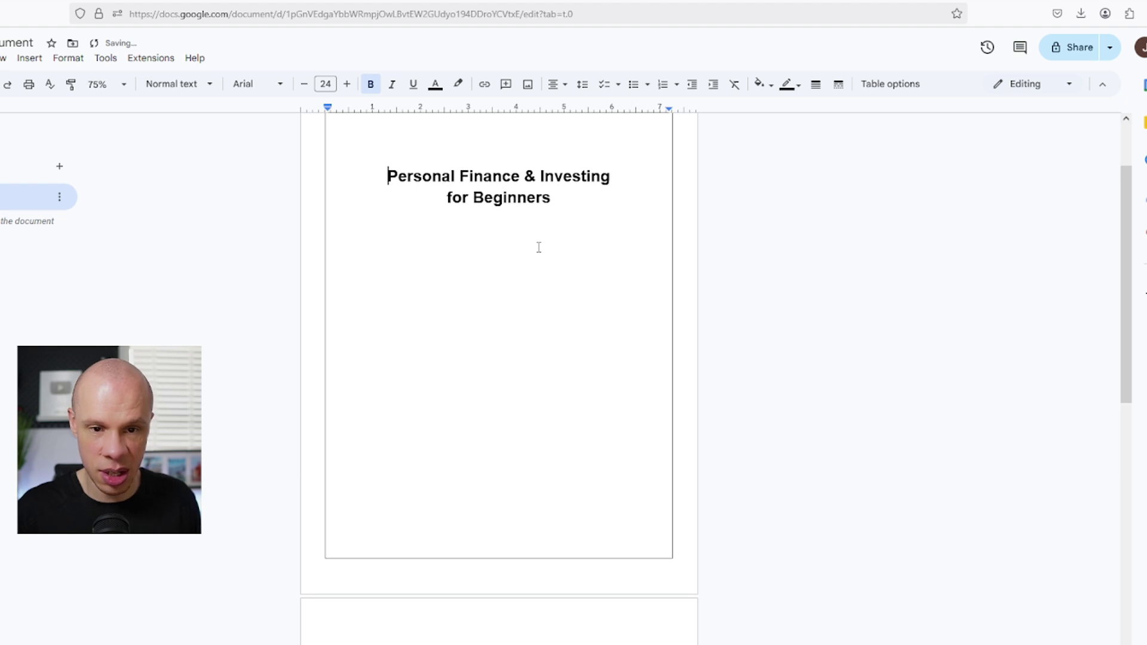
scroll(538, 247, "up", 1)
key("Return")
key("Return")
key("Return")
key("Return")
key("Return")
key("Return")
Format the title in the Title style, bold, in Roboto Semi Bold
left_click_drag(552, 385, 436, 348)
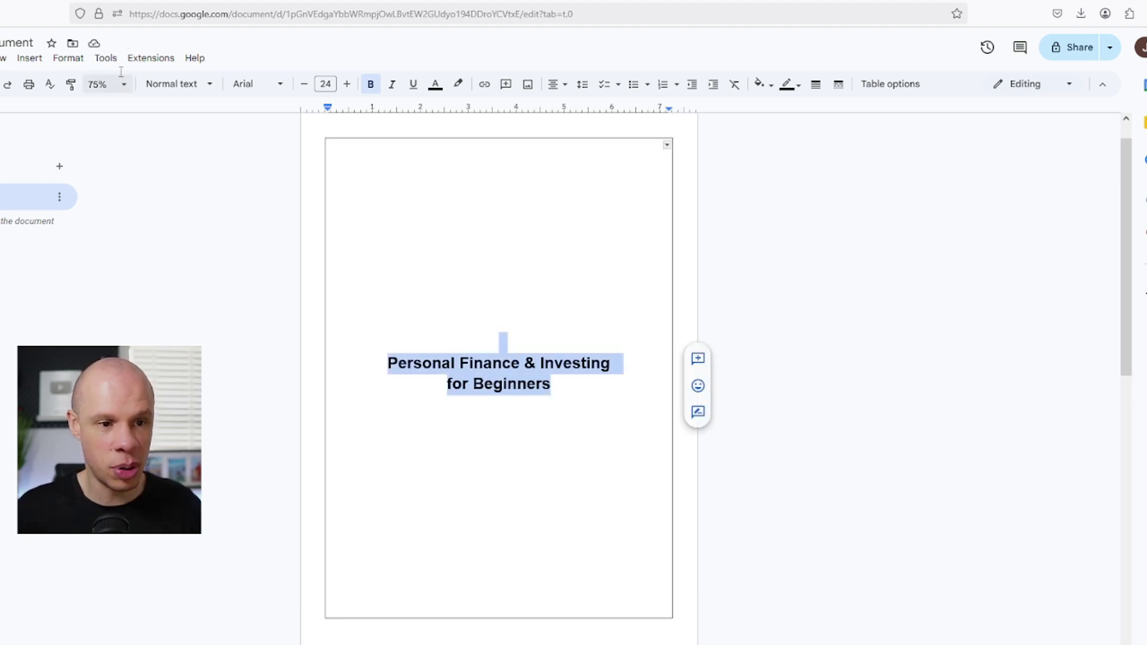
left_click(166, 87)
mouse_move(206, 167)
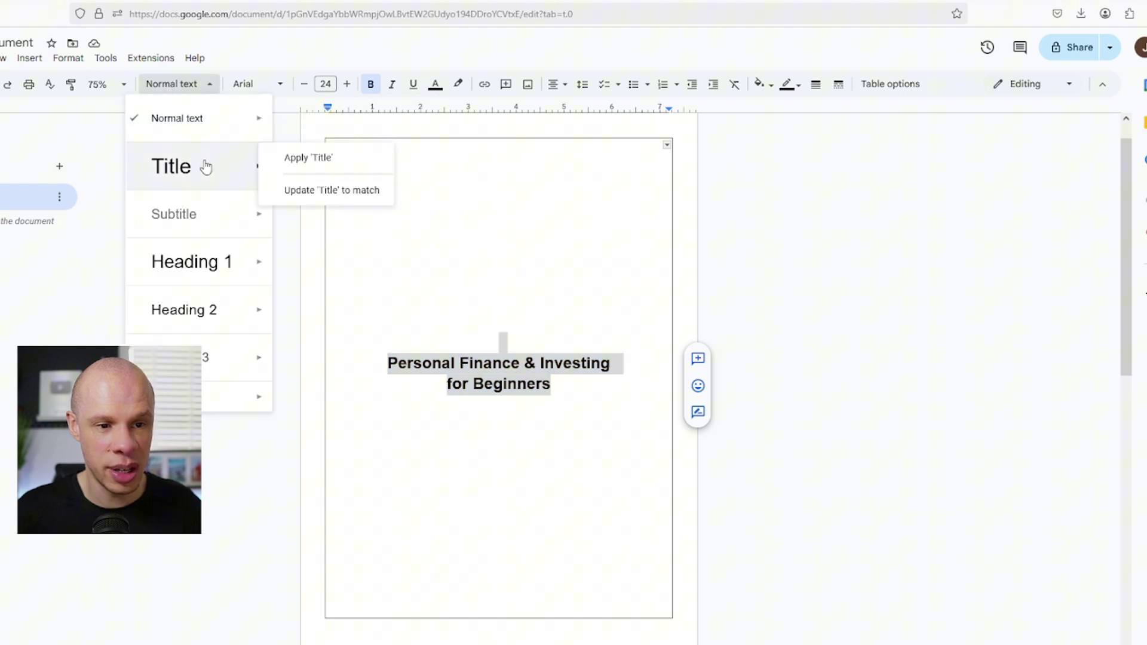
left_click(305, 159)
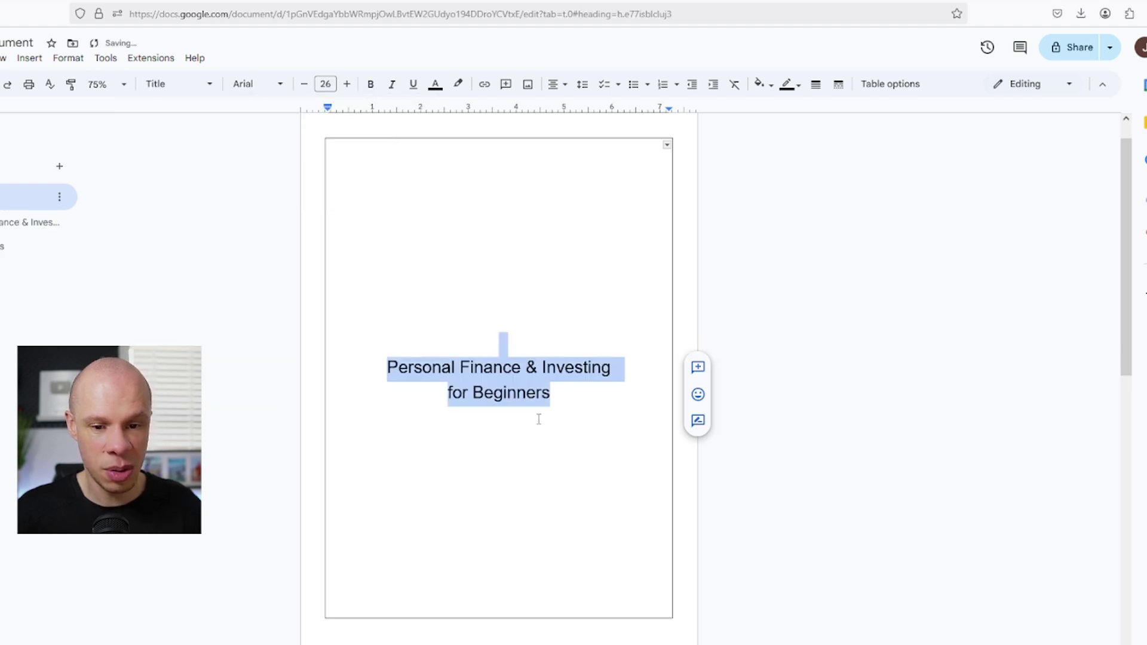
left_click(573, 402)
key("ctrl+a")
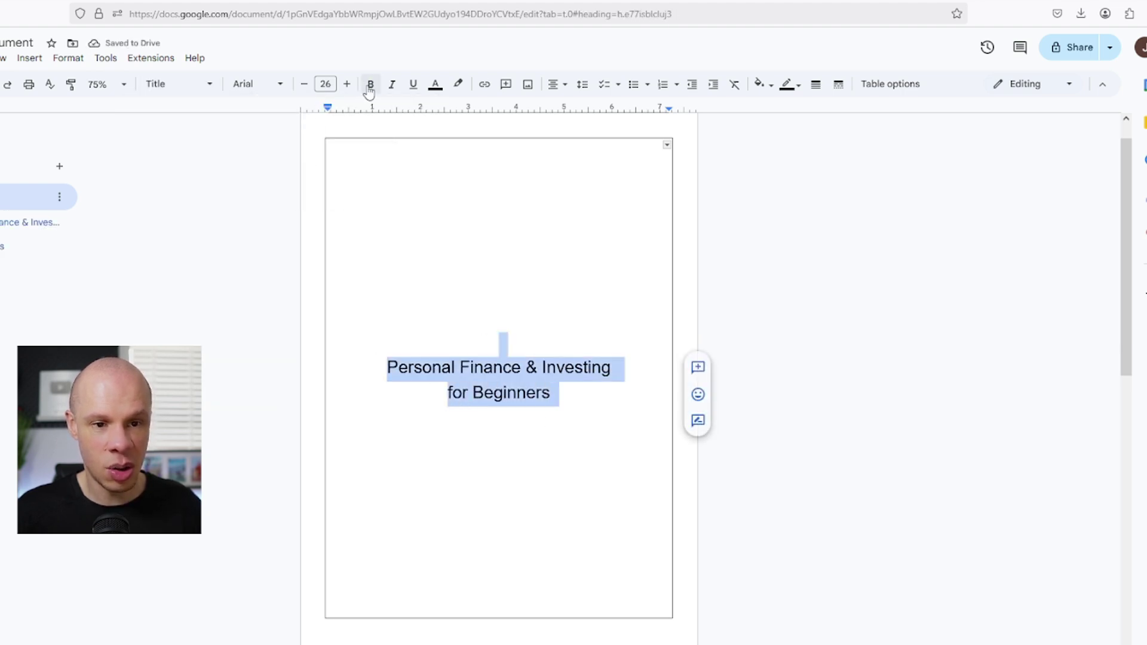
left_click(371, 86)
left_click(263, 85)
mouse_move(298, 196)
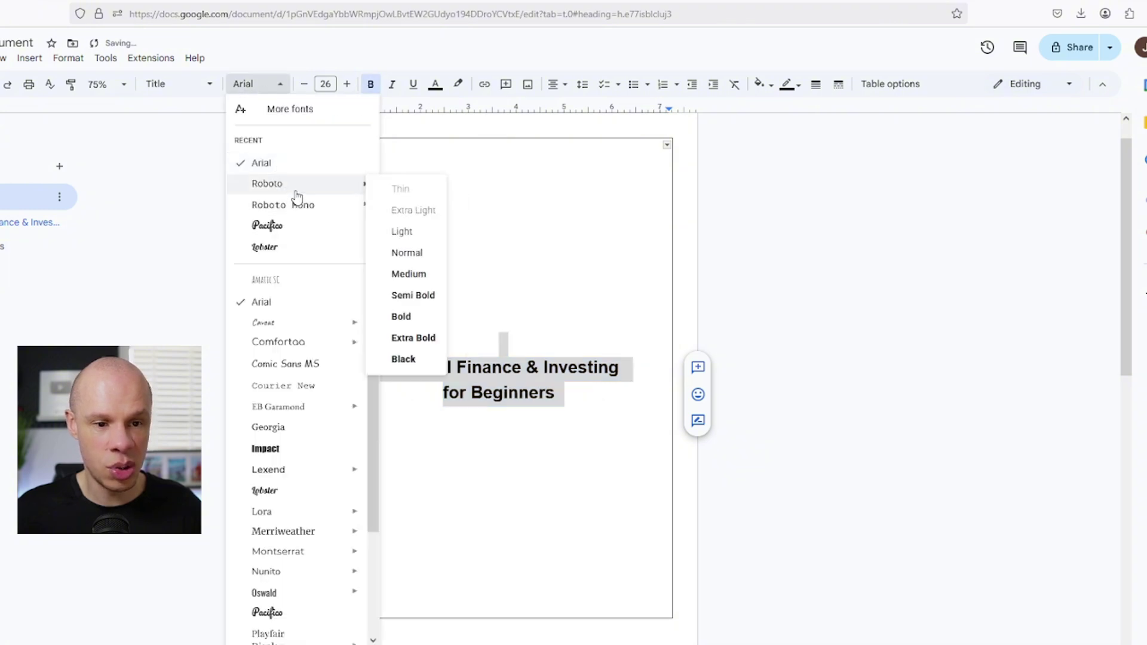
left_click(406, 295)
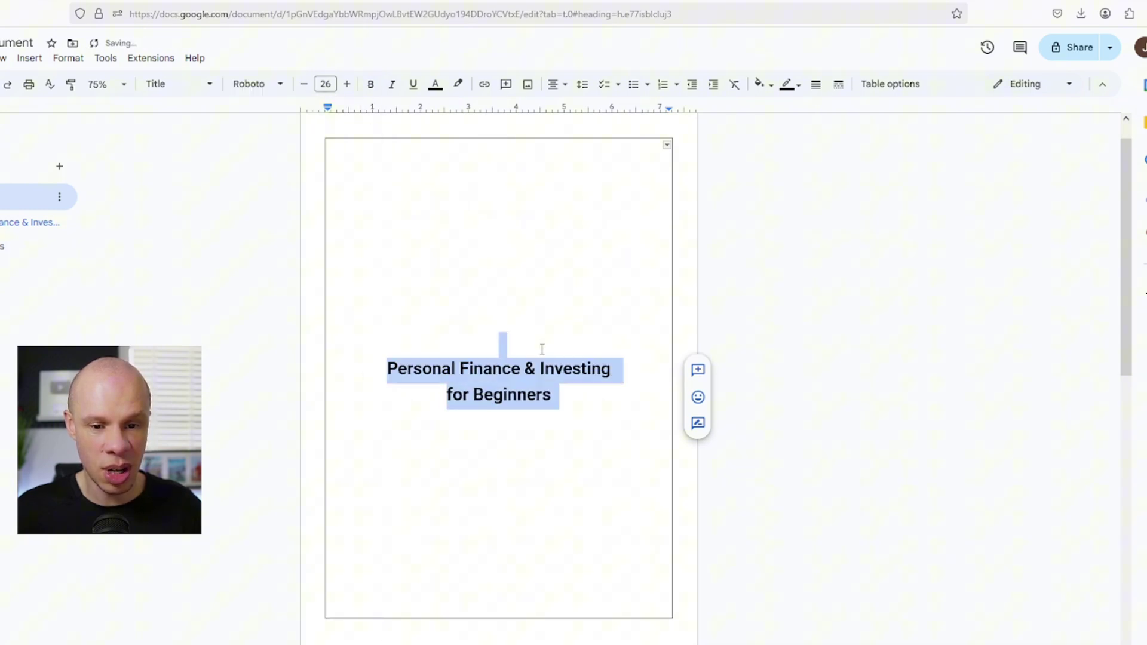
Increase the title font size to 32 pt
left_click(347, 85)
left_click(346, 84)
left_click(346, 84)
left_click(347, 84)
left_click(346, 84)
left_click(347, 84)
key("Left")
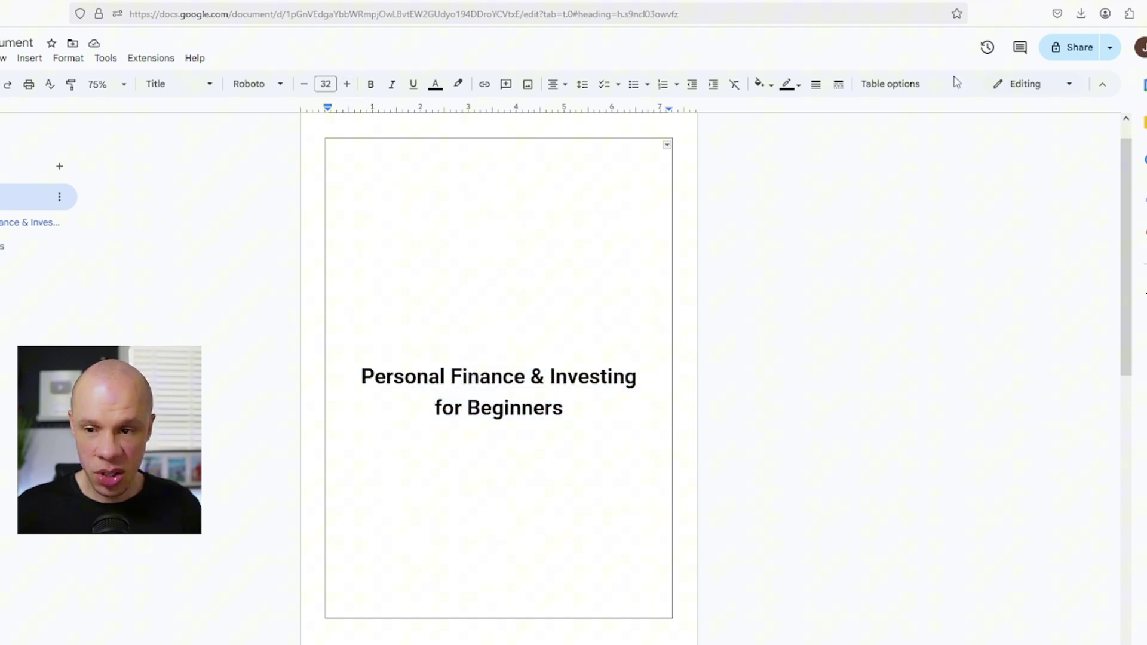
Set the table border width to 0 pt so the frame is invisible
left_click(887, 84)
left_click(956, 336)
left_click(1010, 396)
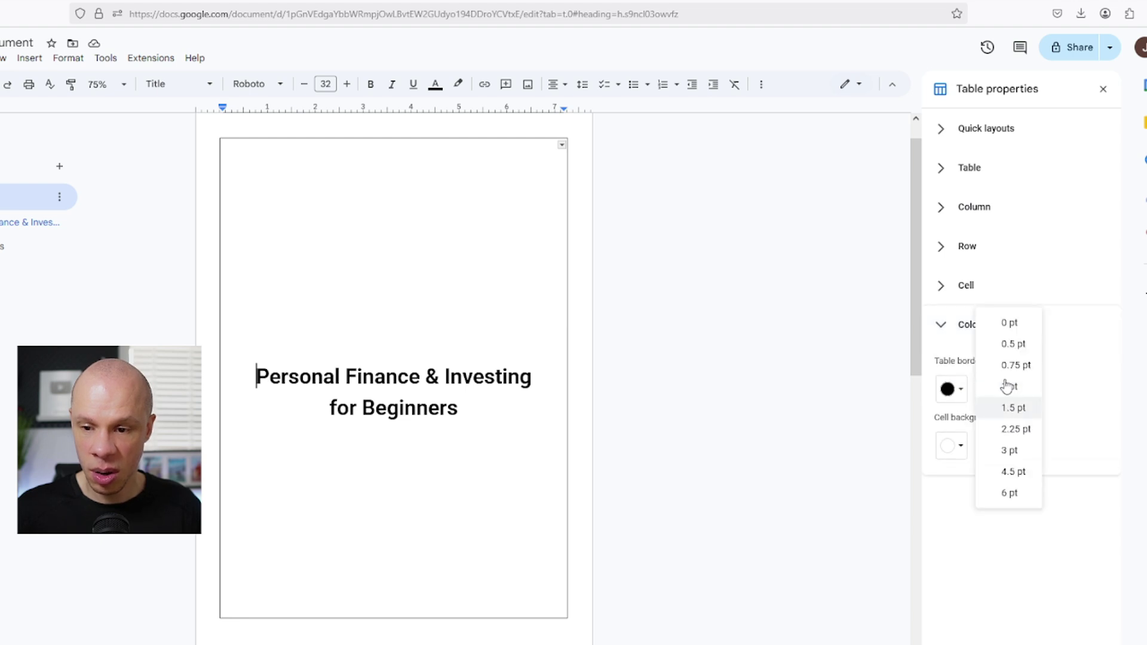
left_click(1011, 321)
scroll(717, 338, "down", 1)
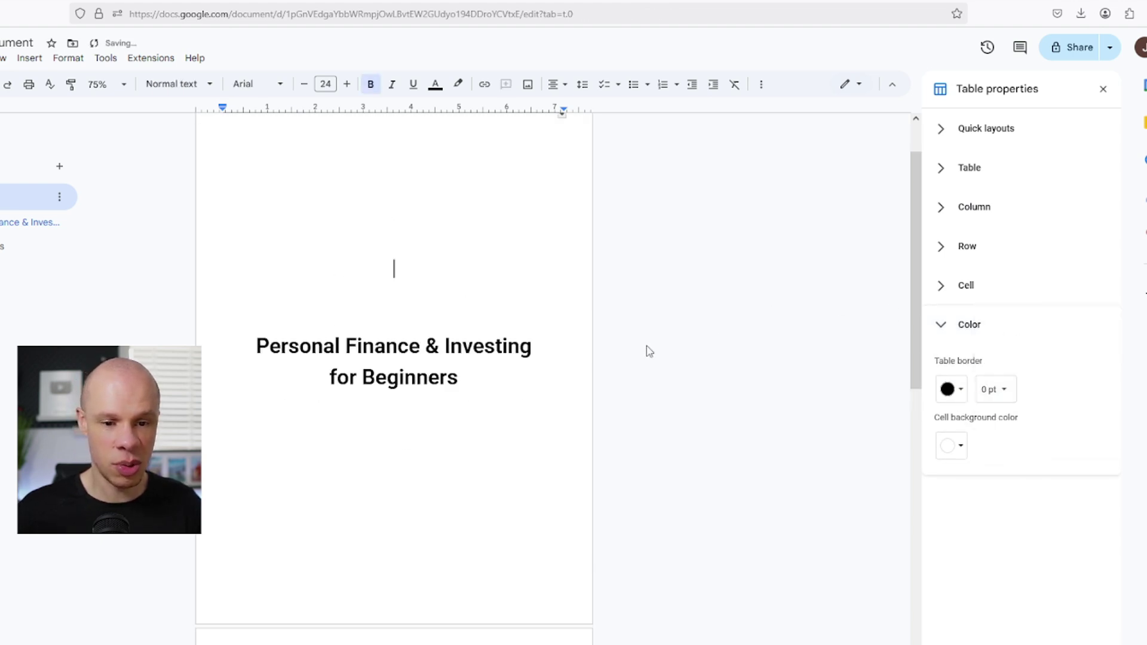
key("Down")
key("Down")
key("End")
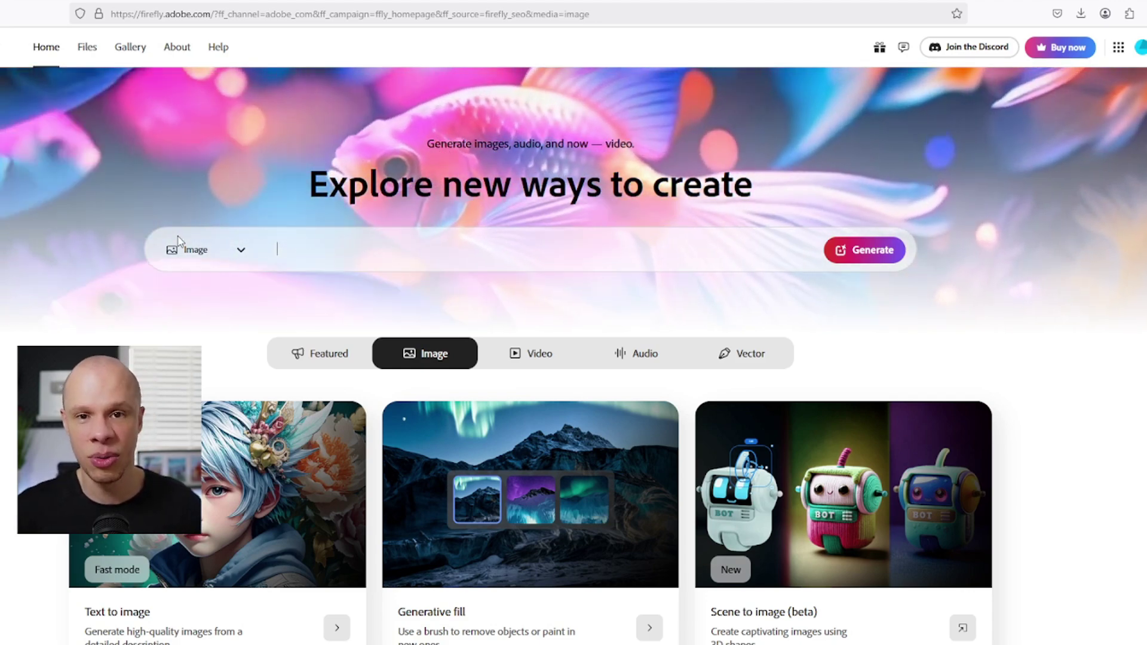
Generate Firefly landscape images of a beach with blue ocean, palm trees and clean sand, and download one
type("Create me a land")
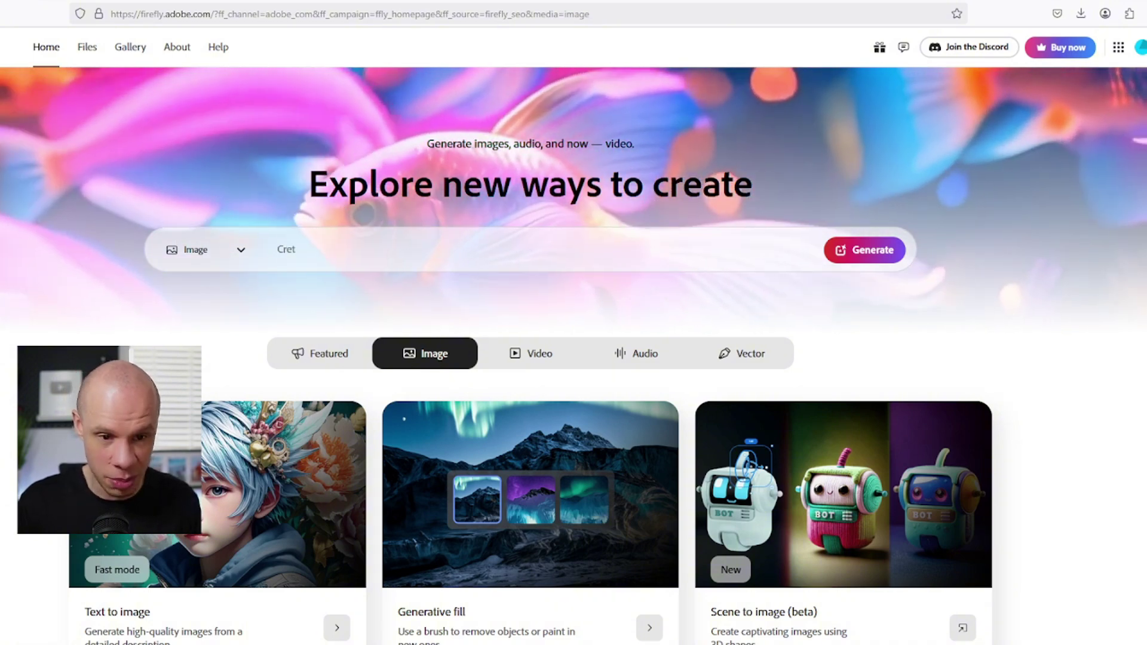
type("svacape image of a bea")
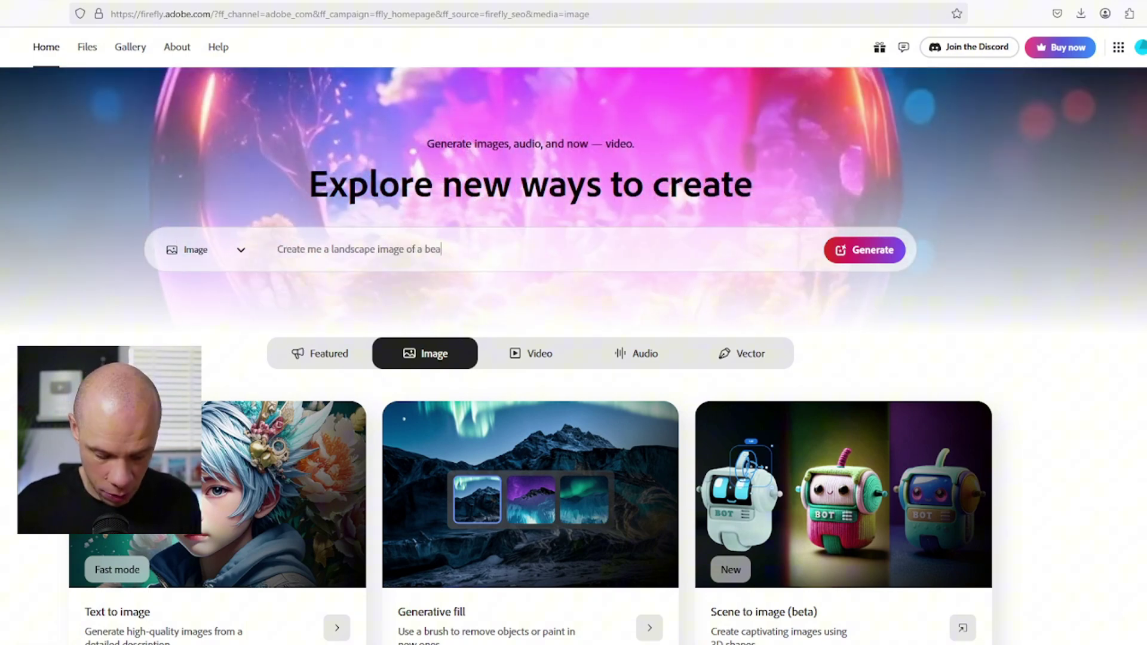
type("ch, blue ocean, palm trees and clean sand")
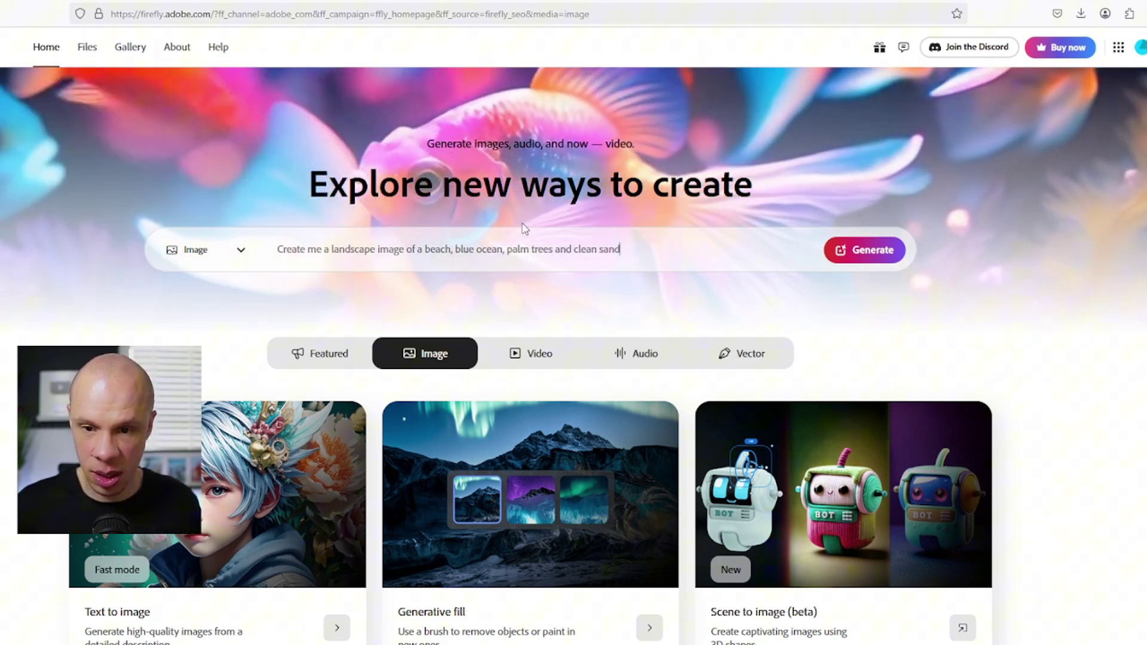
left_click(858, 249)
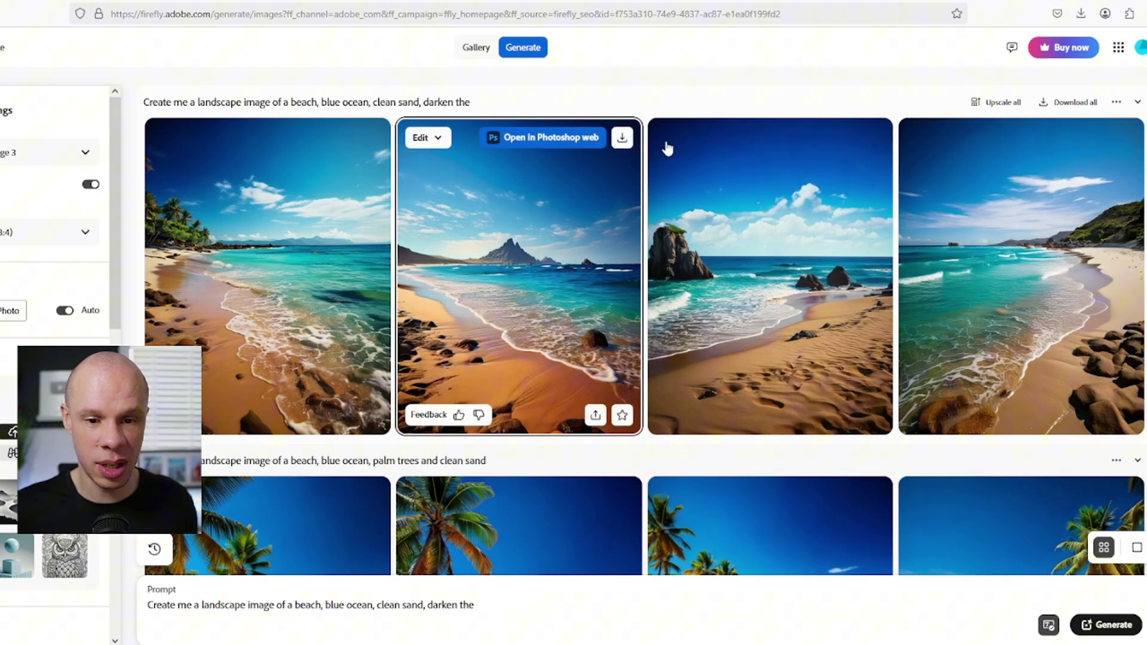
left_click(622, 139)
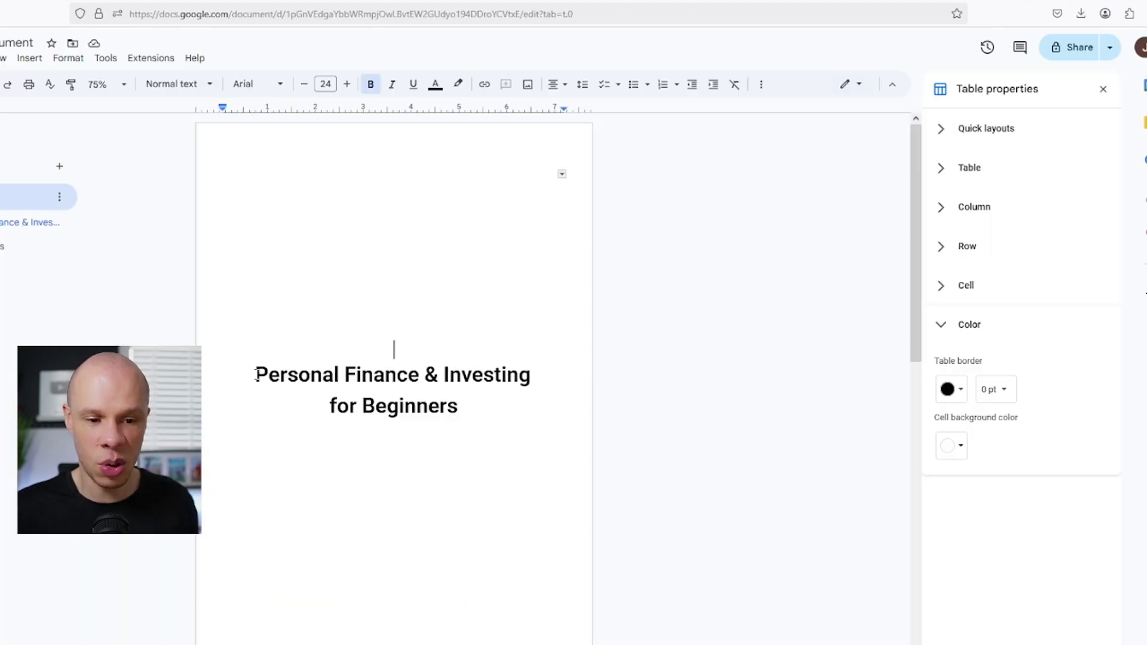
Upload the downloaded beach image into the cover cell before the title
left_click(256, 375)
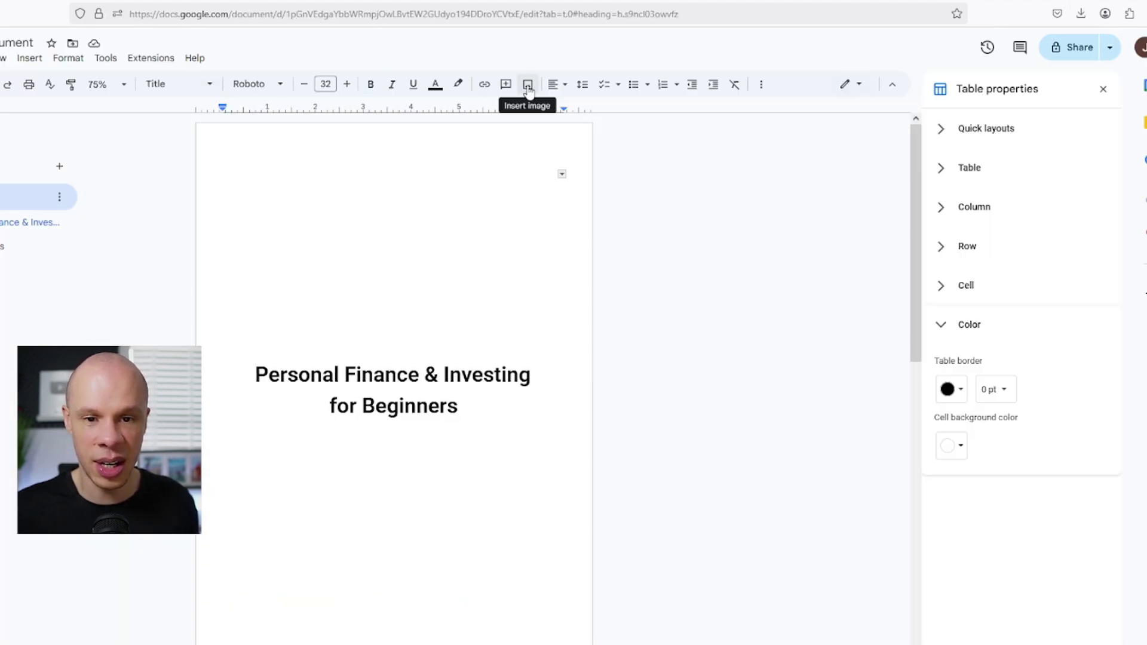
left_click(528, 88)
left_click(551, 108)
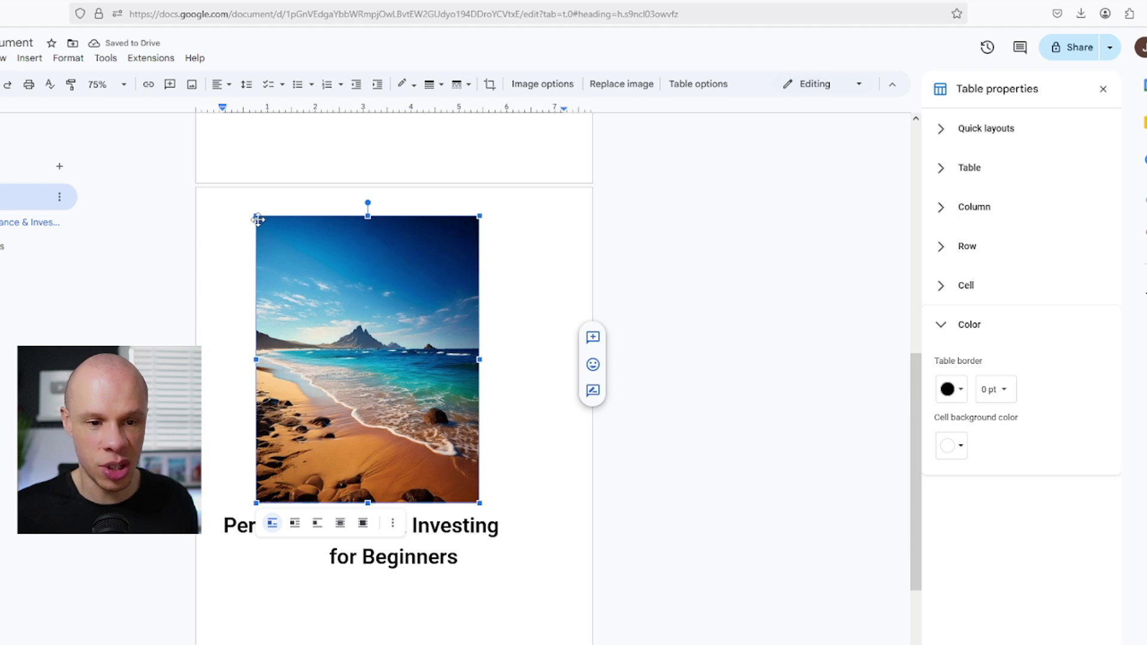
left_click_drag(251, 214, 225, 208)
left_click(347, 269)
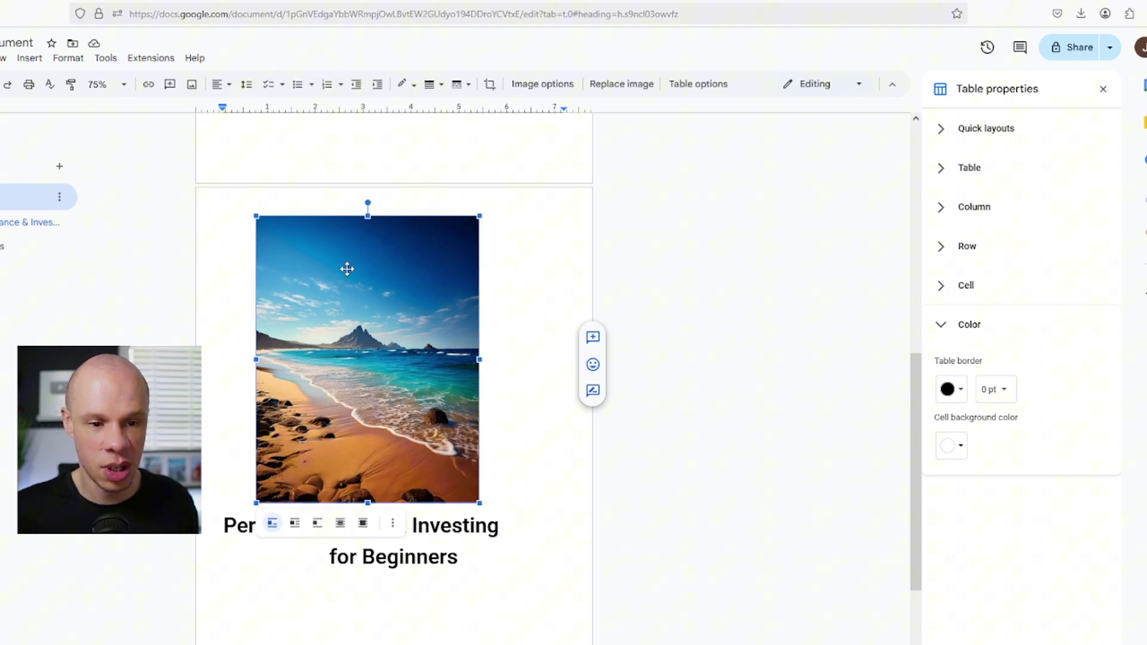
Enlarge the beach image to fill the cover and place it behind the title text
left_click_drag(478, 216, 494, 210)
left_click_drag(493, 525, 541, 624)
scroll(418, 568, "down", 4)
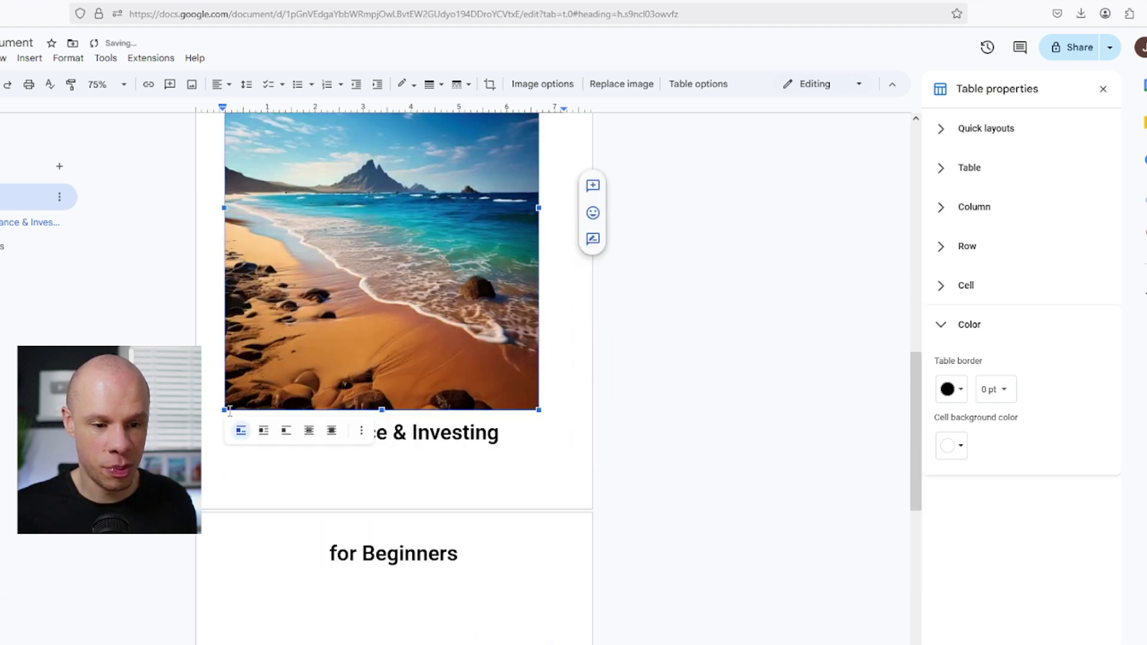
left_click_drag(222, 411, 211, 415)
scroll(551, 405, "up", 3)
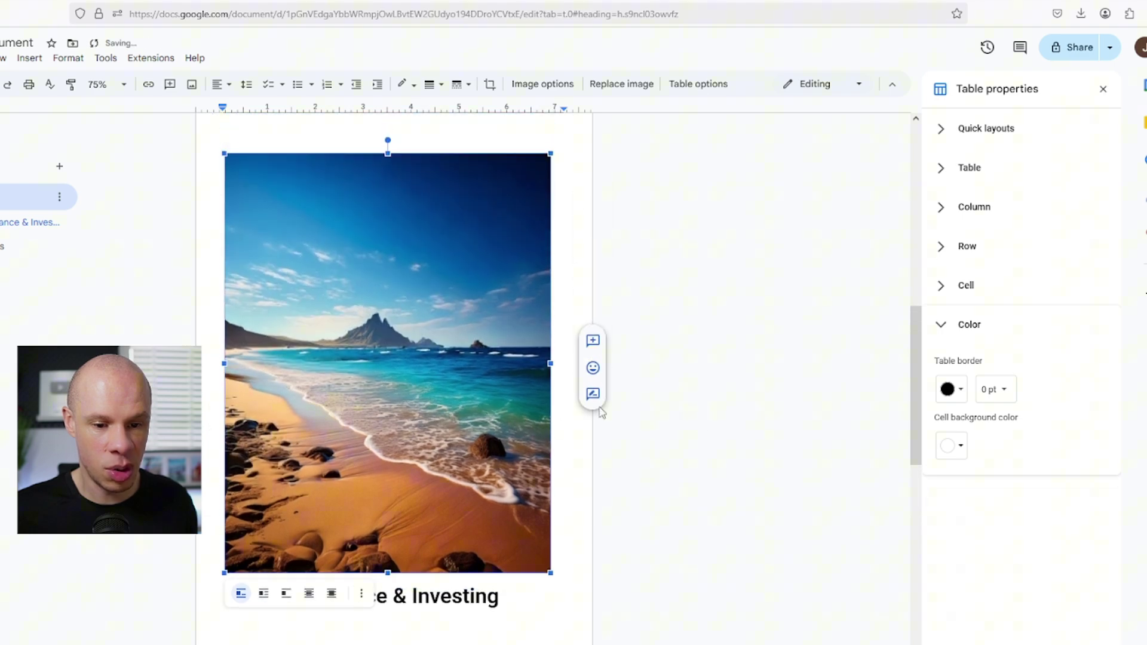
scroll(372, 344, "up", 1)
scroll(373, 418, "down", 2)
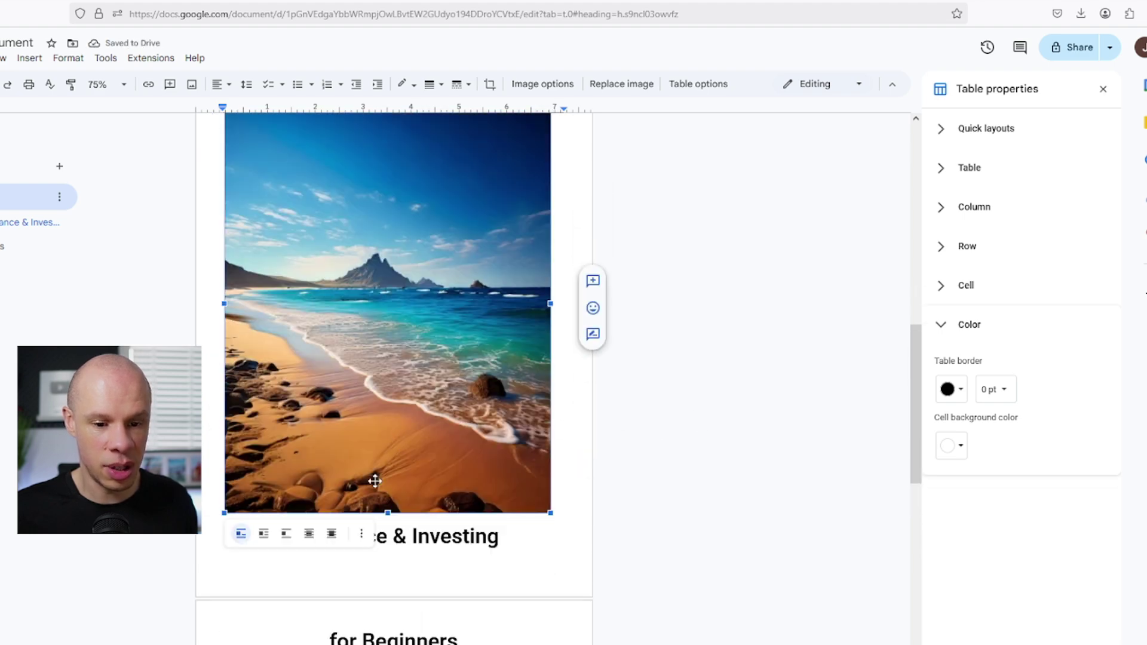
left_click(309, 533)
left_click(474, 310)
Make the cover title text white
left_click_drag(474, 310, 223, 274)
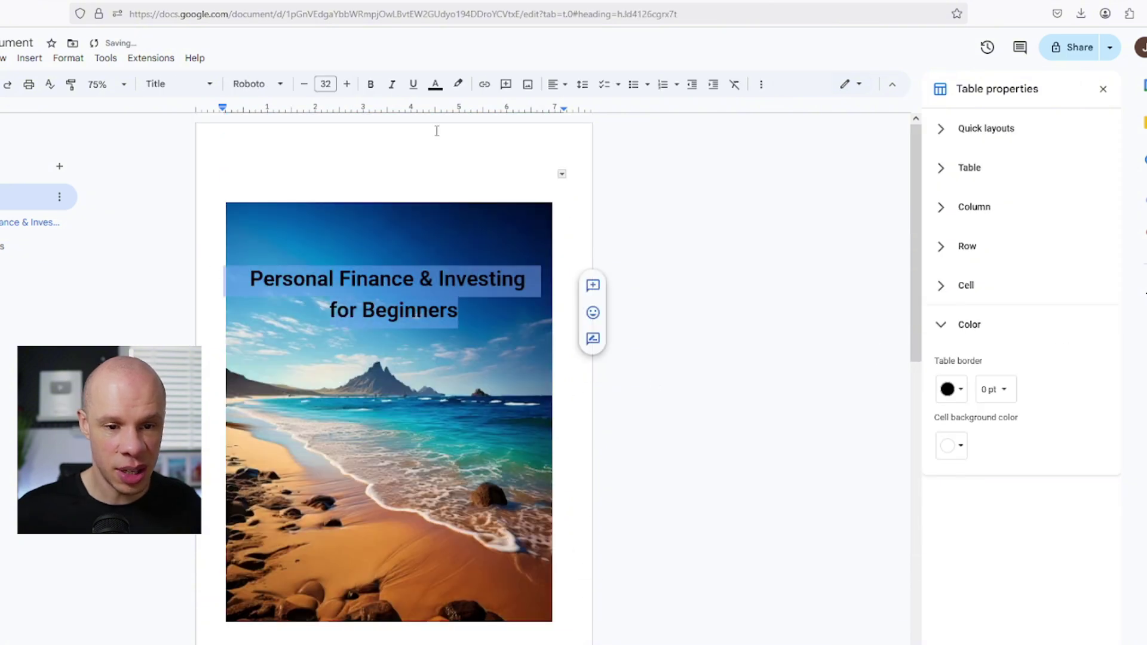
left_click(444, 89)
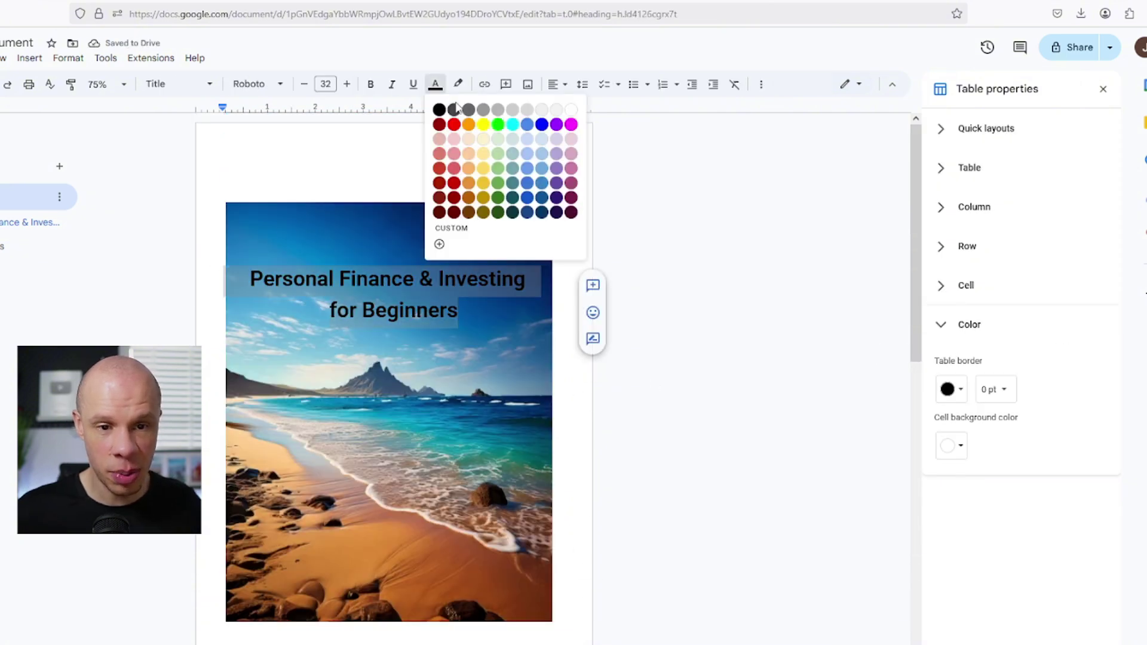
left_click(571, 109)
left_click(689, 295)
scroll(693, 299, "down", 2)
scroll(696, 323, "up", 2)
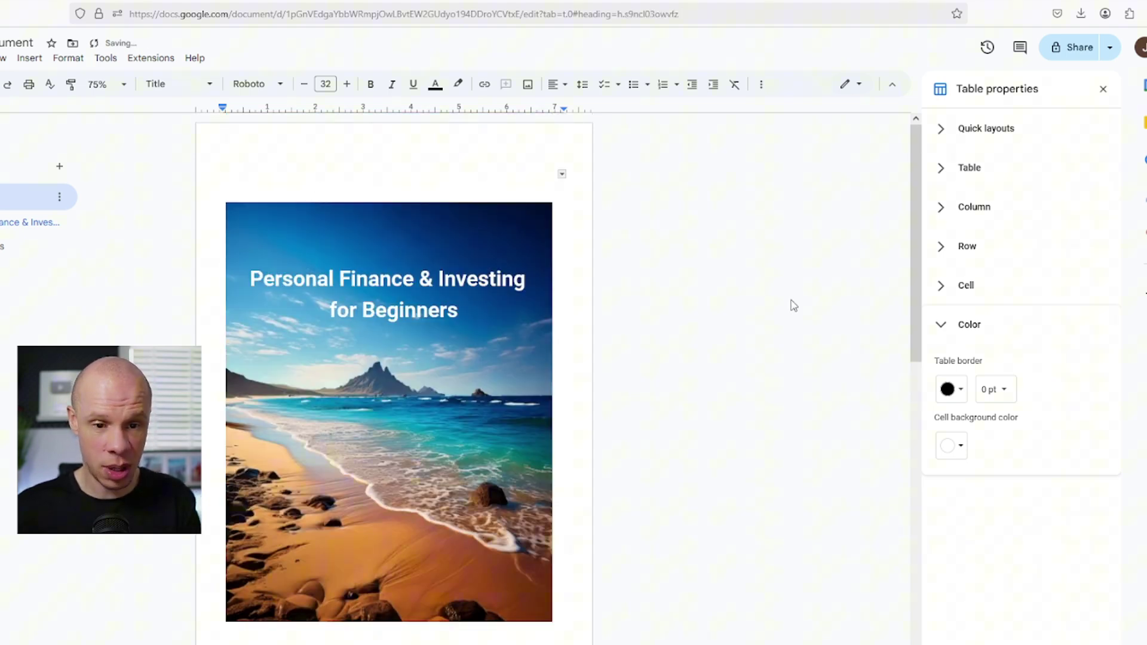
scroll(793, 304, "down", 1)
scroll(471, 294, "up", 2, "ctrl")
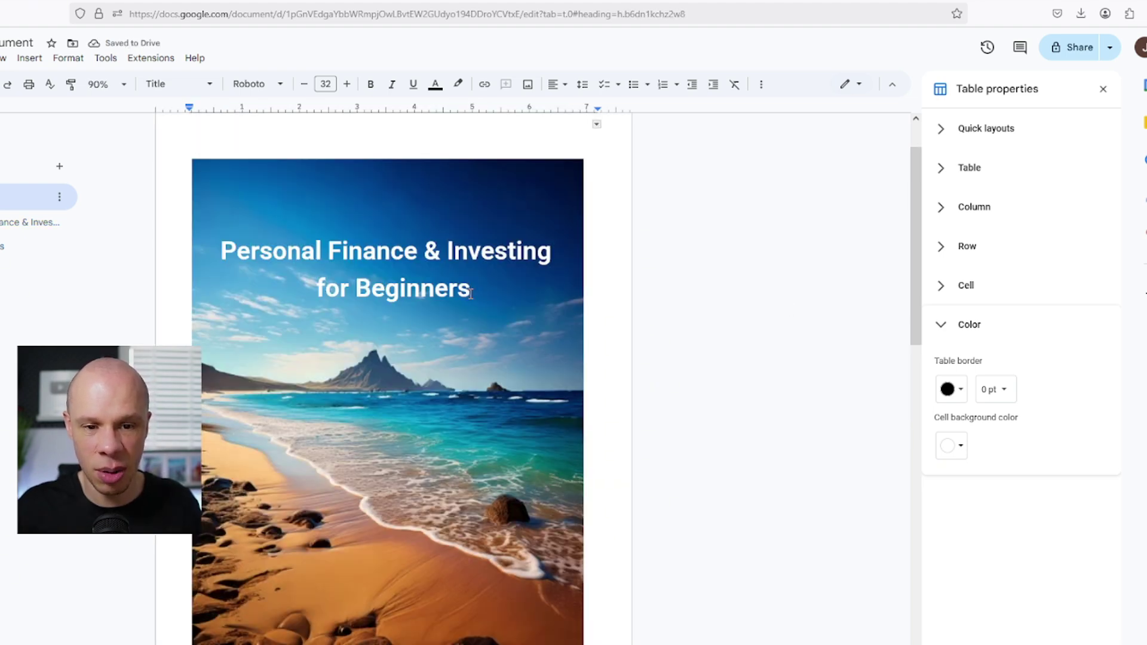
Rewrite the title as 'PERSONAL FINANCE & INVESTING FOR BEGINNERS', breaking the line after the ampersand
left_click_drag(471, 294, 87, 239)
type("PERSONAL FINANCE &")
type("INVESTING FOR BEGINNERS")
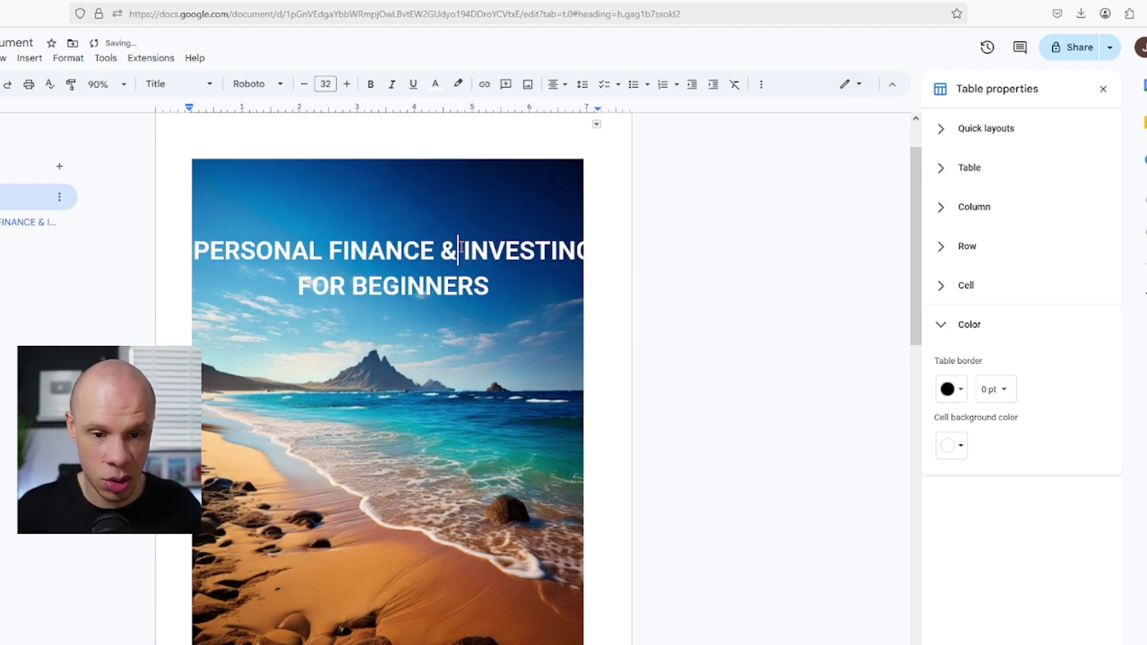
key("ctrl+Left")
key("ctrl+Left")
key("ctrl+Left")
key("Return")
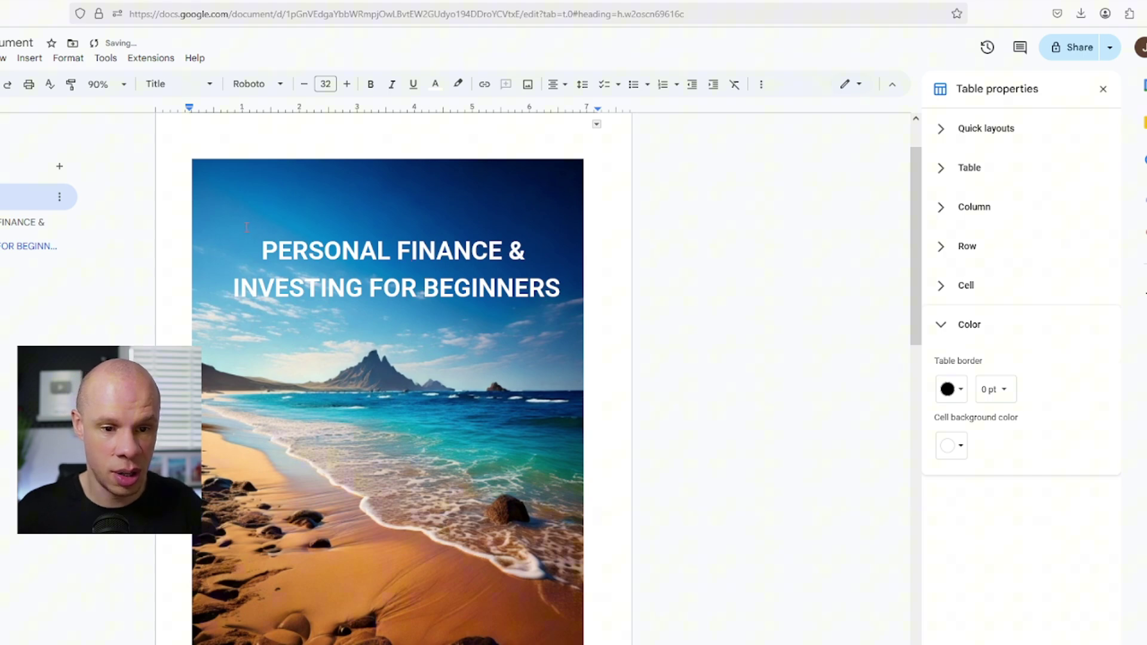
scroll(725, 351, "down", 3)
scroll(724, 351, "up", 2)
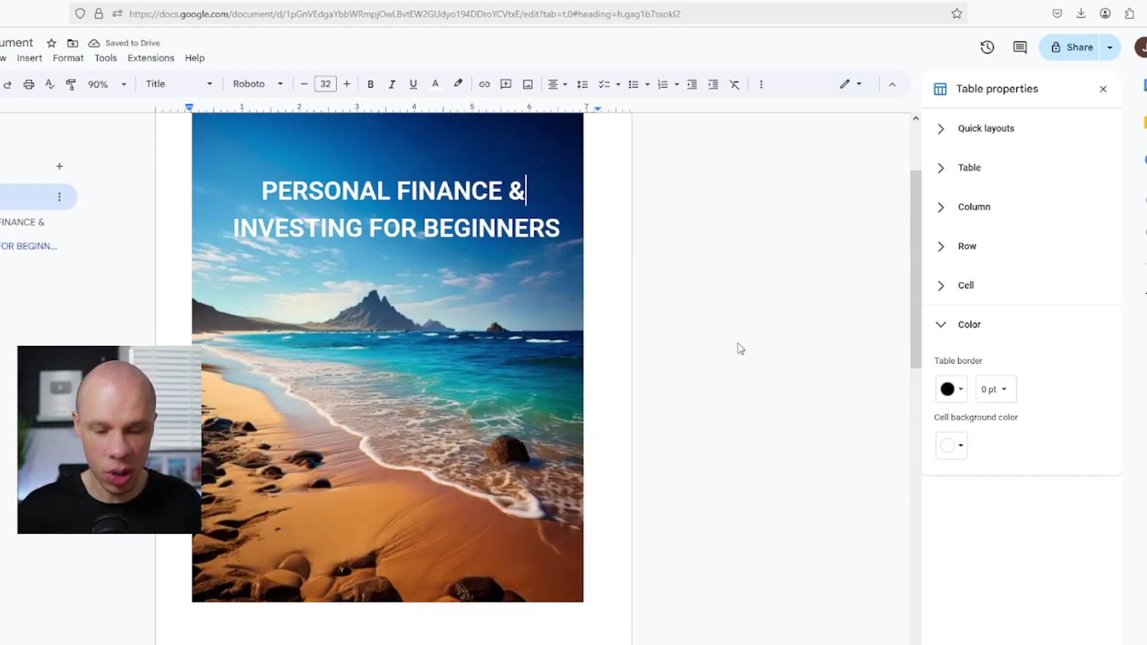
scroll(741, 349, "down", 1, "ctrl")
scroll(860, 361, "up", 1)
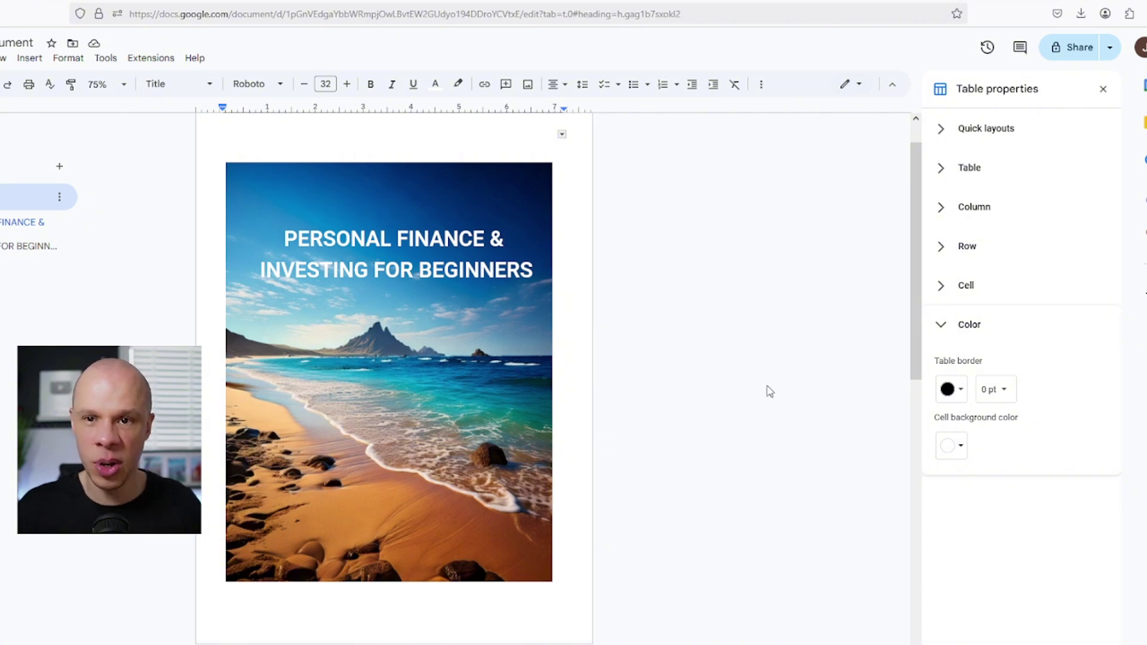
scroll(769, 392, "down", 1)
scroll(770, 388, "up", 1)
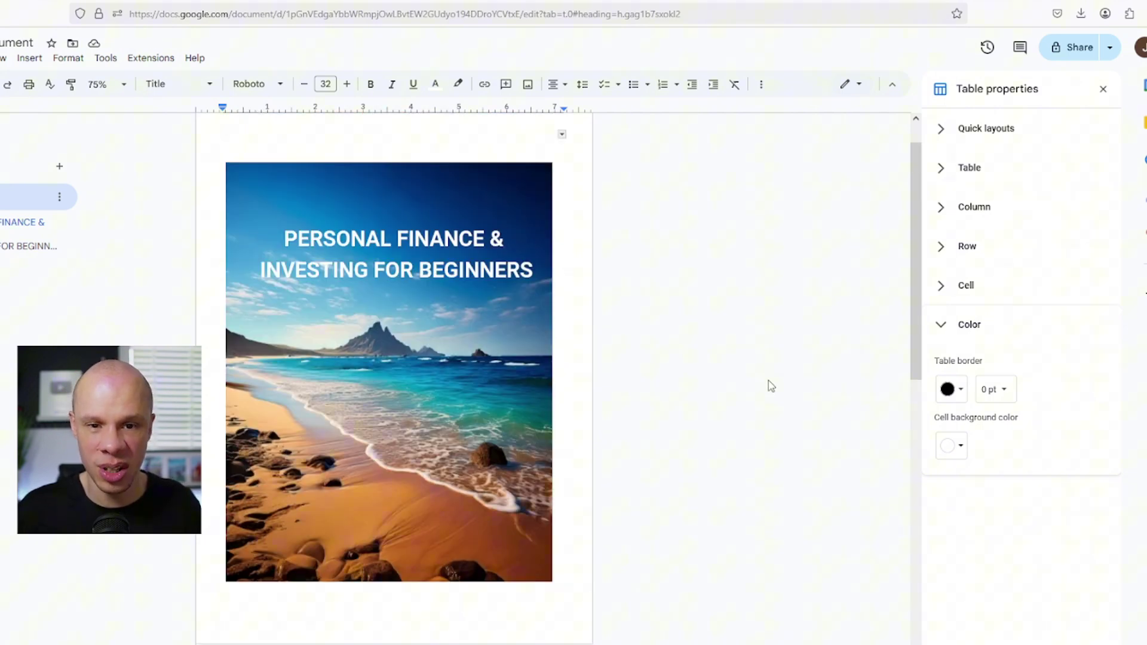
scroll(768, 383, "down", 1)
scroll(771, 385, "up", 1)
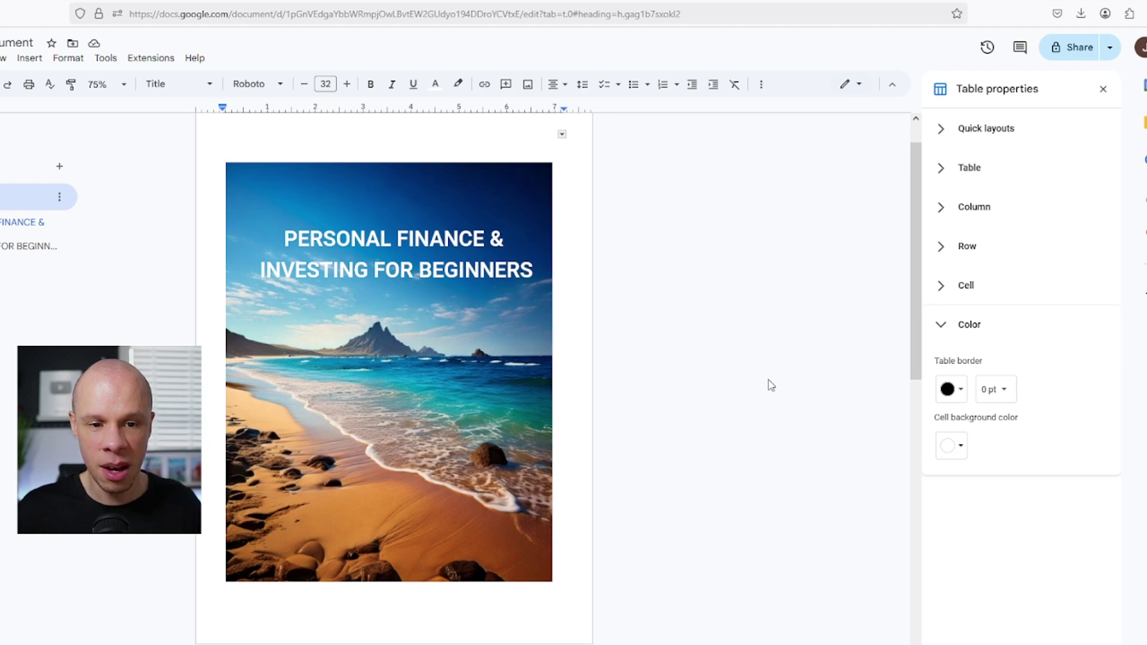
scroll(771, 385, "down", 4)
left_click(291, 452)
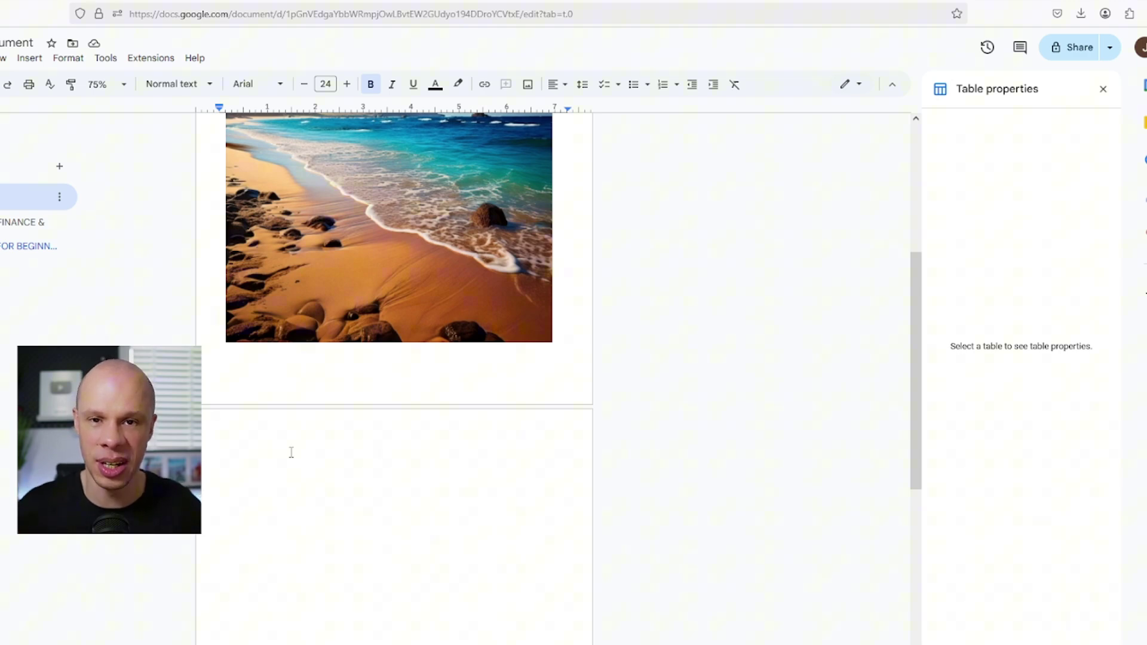
Type a 'Tables of Contents' heading on the second page and add blank lines below it
type("Tables of Contents")
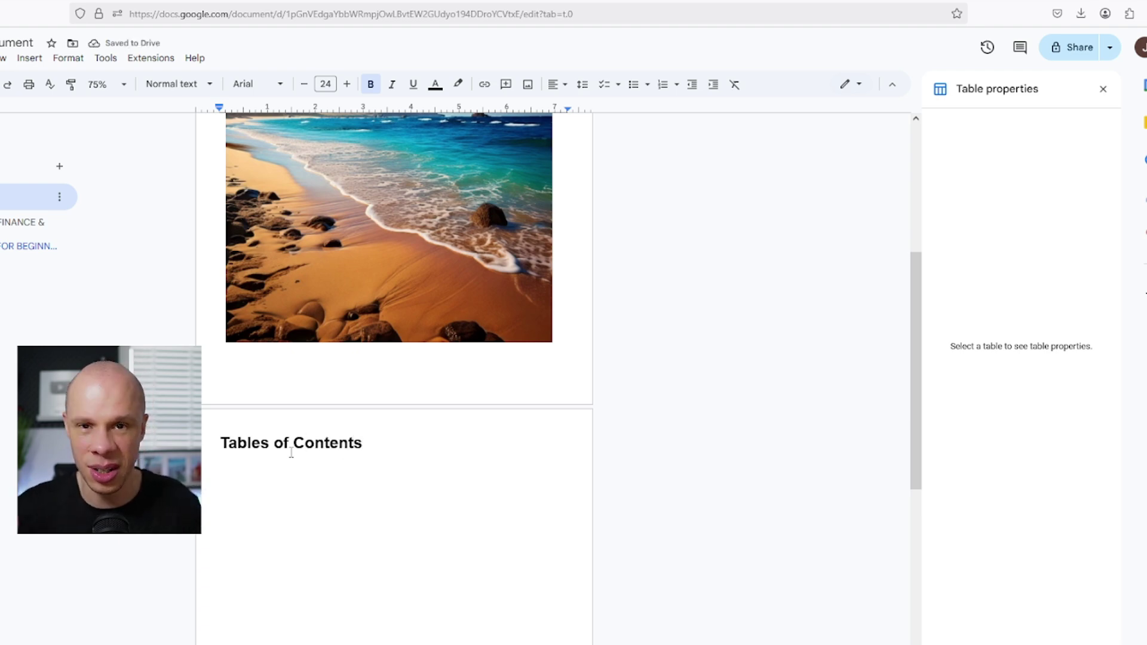
scroll(390, 472, "down", 1)
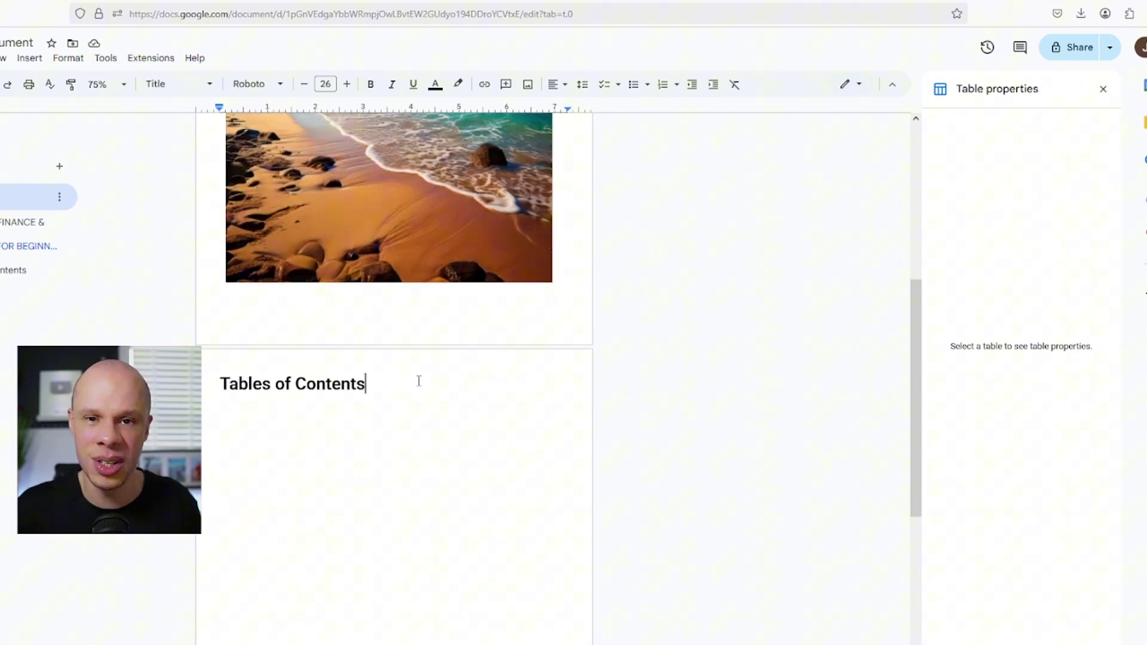
key("Return")
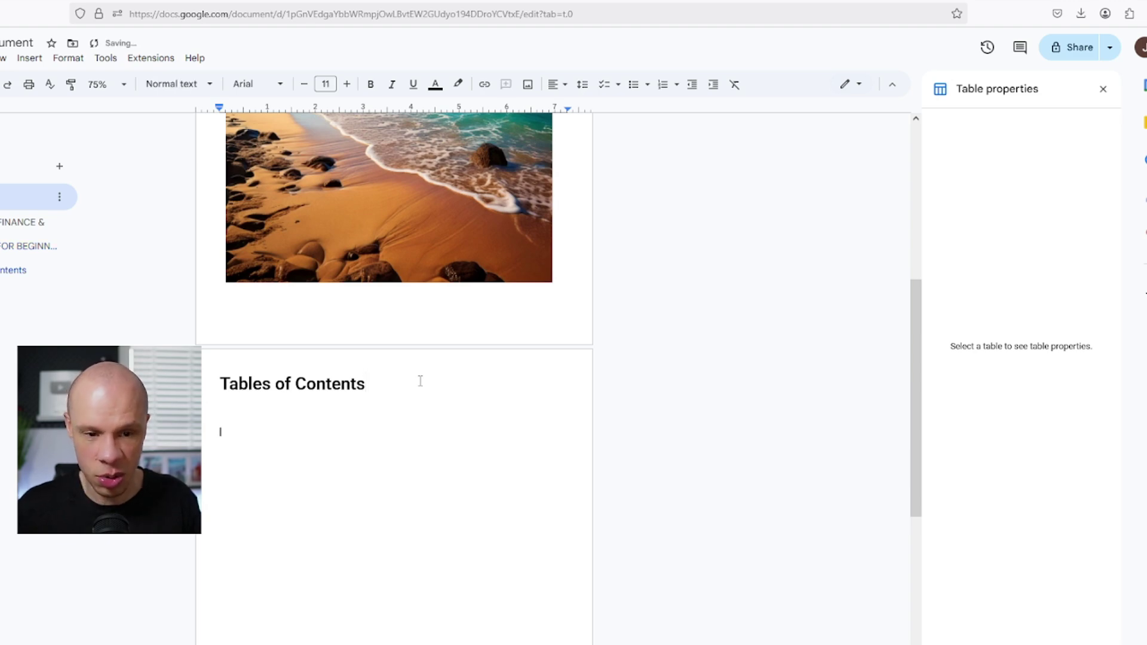
key("Return")
key("Return")
key("Return")
key("Return")
key("Return")
key("Return")
key("Return")
key("Return")
key("Return")
key("Return")
key("Return")
key("Return")
key("Return")
key("Return")
key("Return")
key("Return")
key("Return")
key("Return")
key("Return")
key("Return")
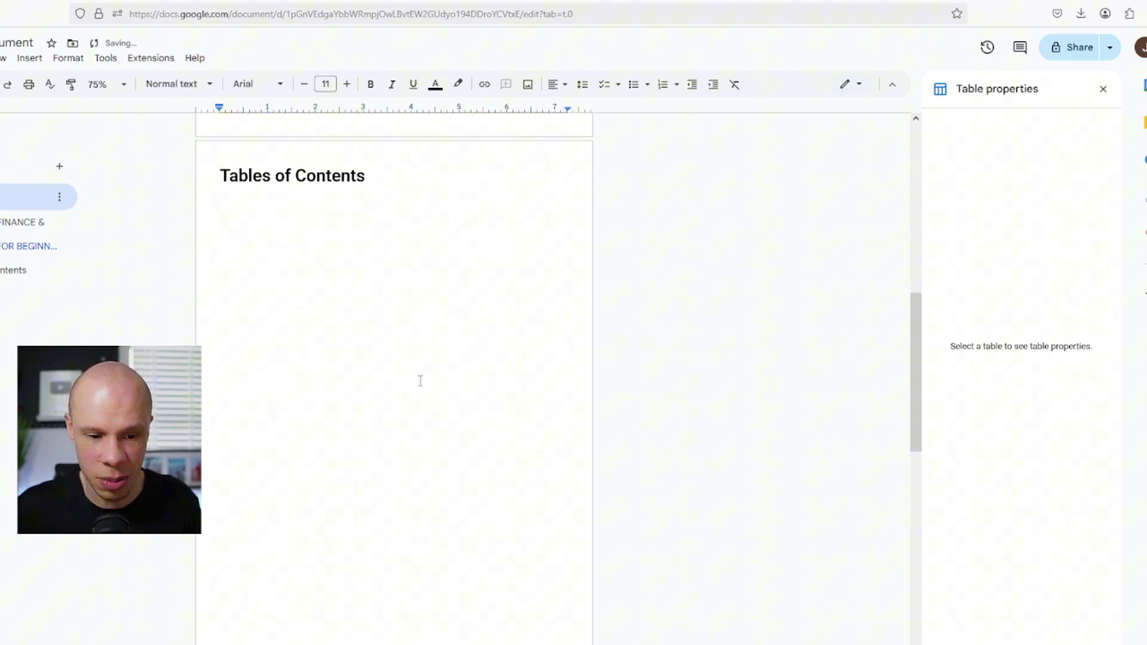
Add the Intro heading in title style, then insert a page break for the next page
scroll(304, 495, "down", 3)
key("Return")
type("Intro")
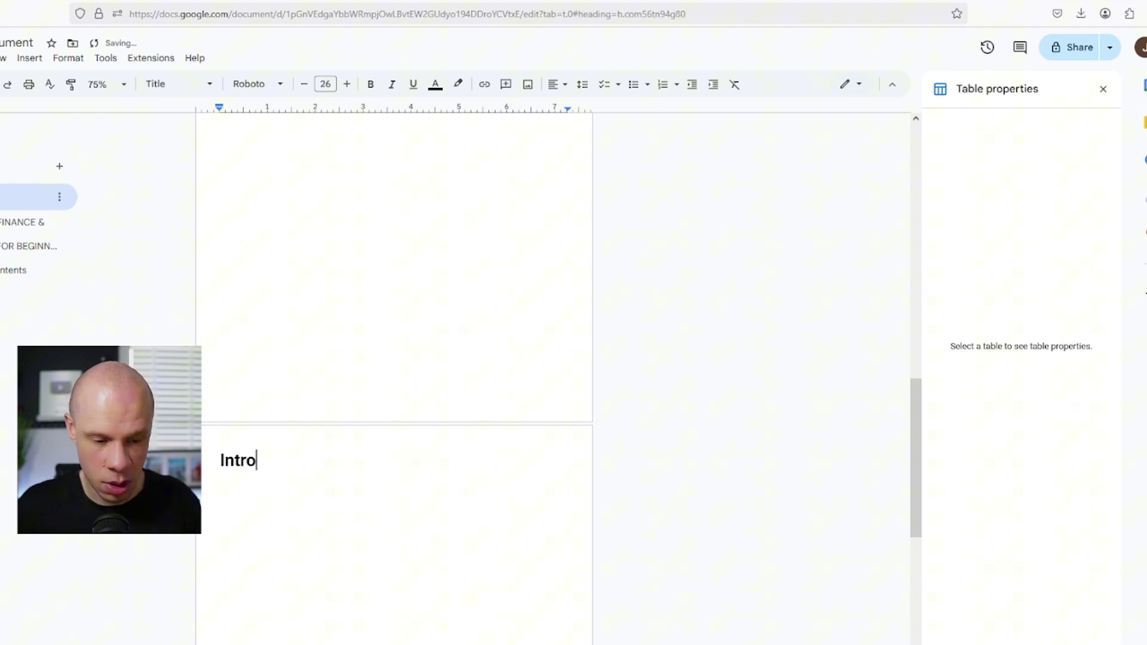
key("Return")
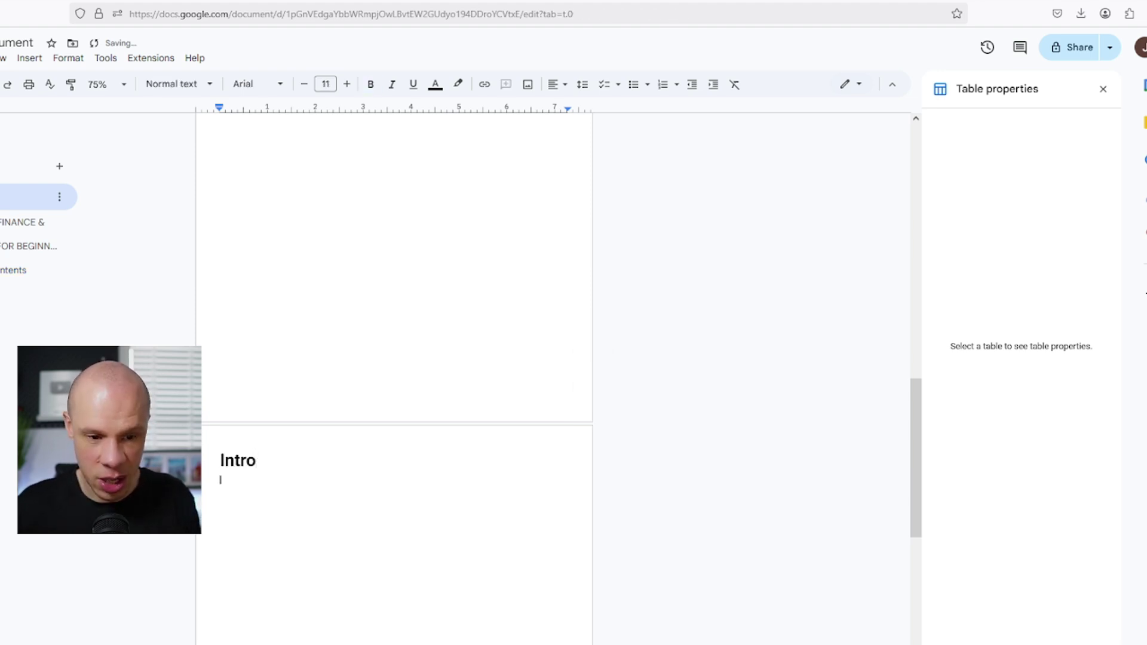
key("ctrl+Return")
type("Chapter 1")
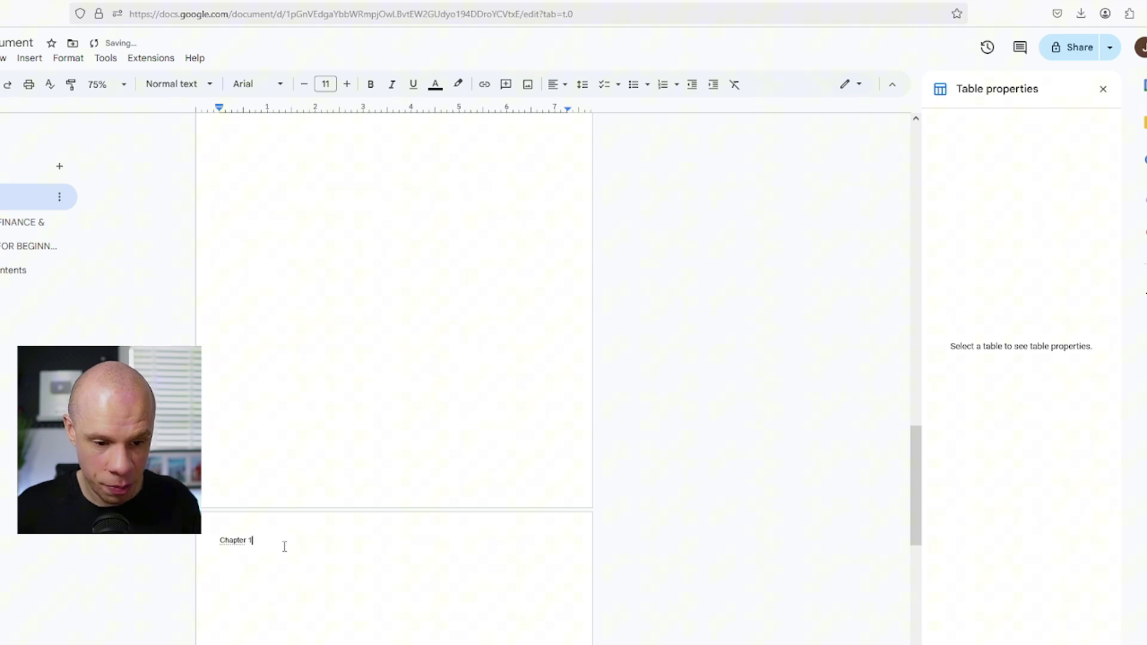
Enlarge the Chapter 1 heading text by five font-size steps
key("shift+Home")
left_click(346, 85)
left_click(347, 84)
left_click(347, 84)
left_click(346, 84)
left_click(347, 84)
left_click(346, 84)
left_click(347, 84)
left_click(347, 85)
left_click(347, 84)
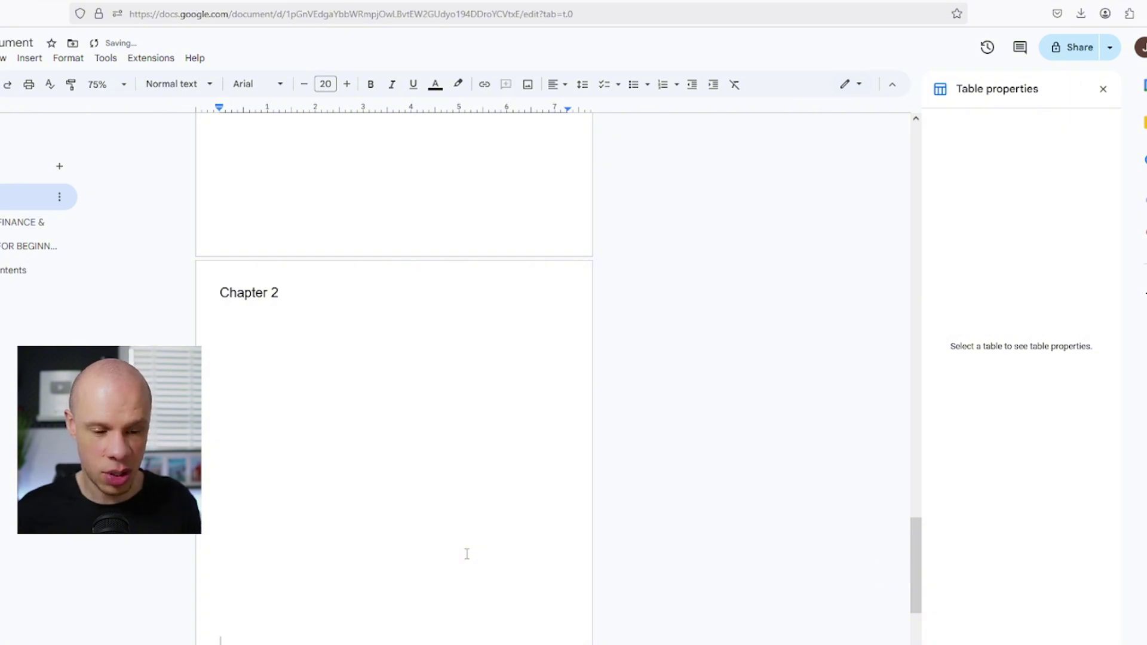
Add blank lines to reach new pages and type the remaining chapter headings
key("Return")
key("Return")
key("Return")
key("Return")
key("Return")
key("Return")
key("Return")
key("Return")
key("Return")
key("Return")
key("Return")
key("Return")
key("Return")
key("Return")
key("Return")
key("Return")
key("Return")
key("Return")
key("Return")
key("Return")
key("Return")
key("Return")
key("Return")
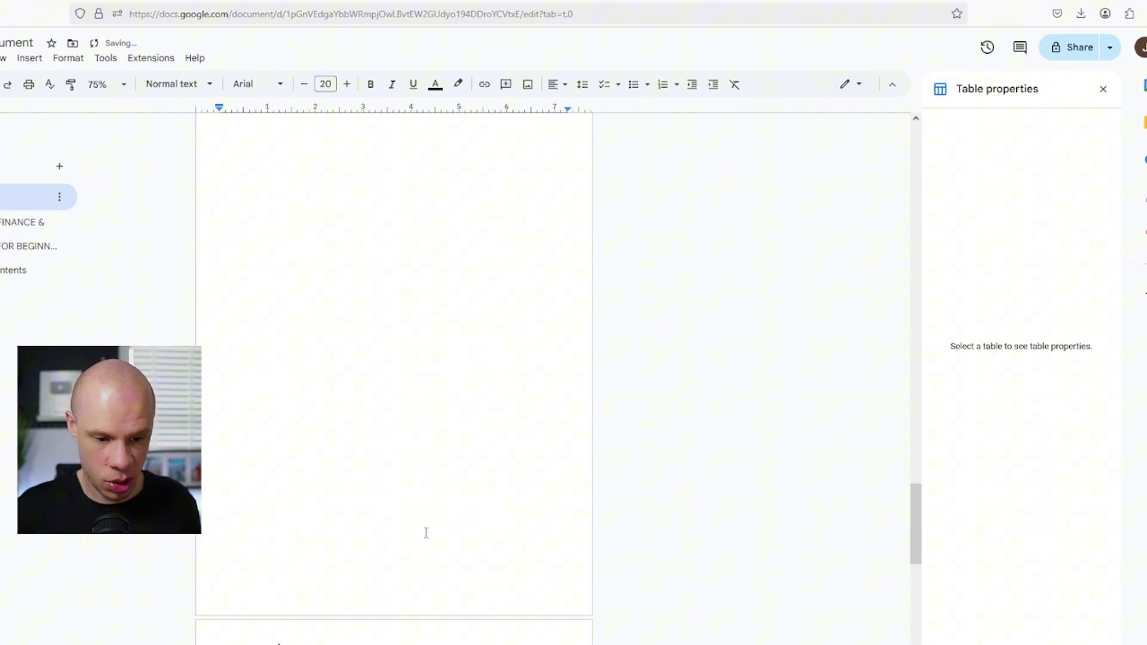
type("Chapter 1")
key("Return")
key("Return")
key("Return")
key("Return")
key("Return")
key("Return")
key("Return")
key("Return")
key("Return")
key("Return")
key("Return")
key("Return")
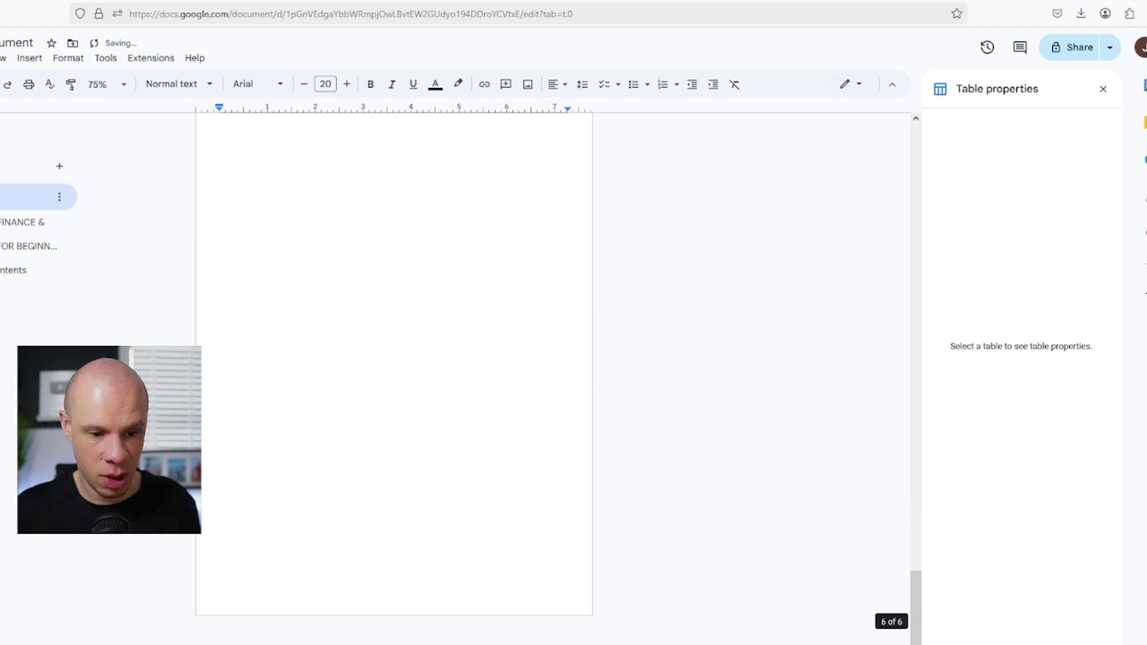
key("Return")
type("Chapter 1")
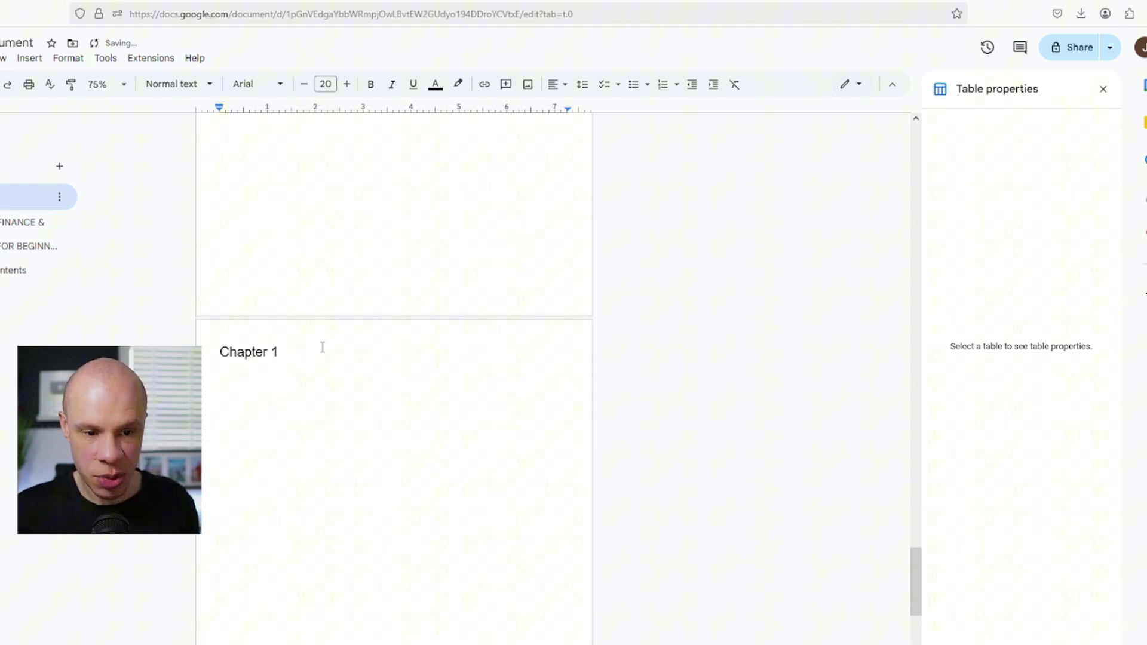
scroll(406, 405, "up", 20)
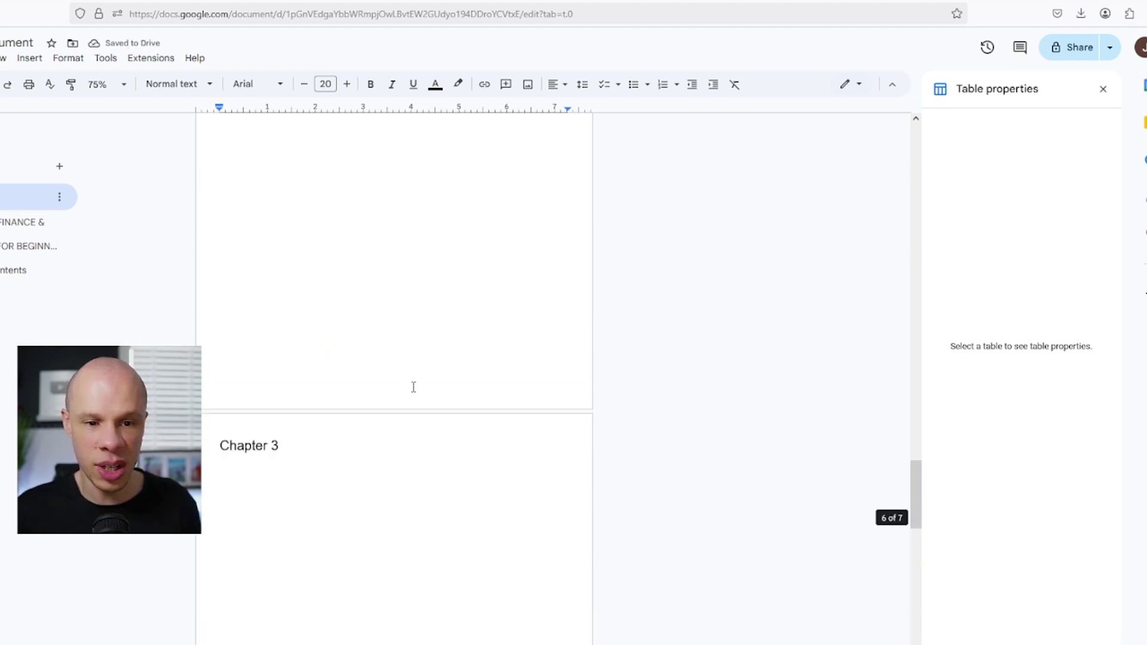
scroll(610, 323, "up", 15)
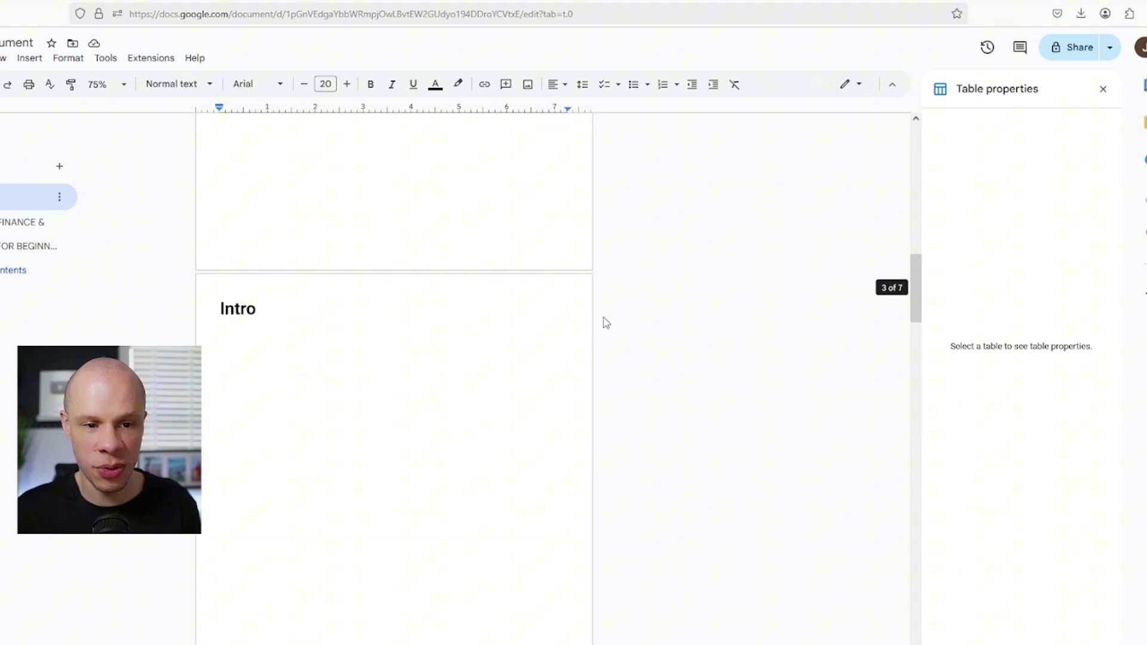
scroll(584, 310, "up", 8)
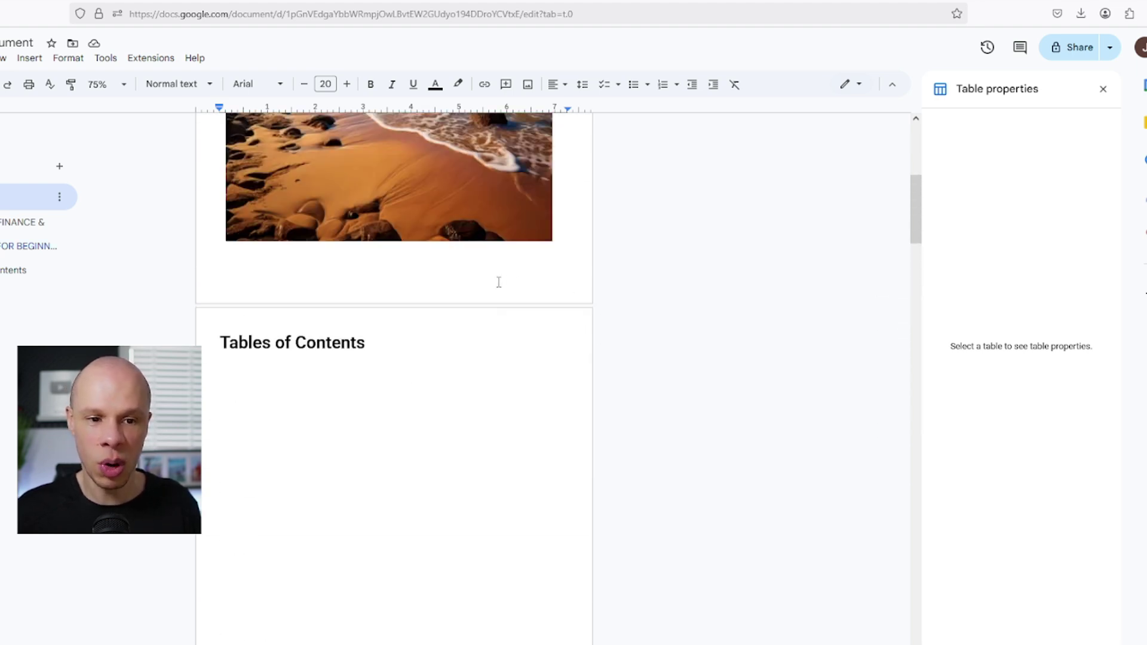
scroll(402, 351, "down", 15)
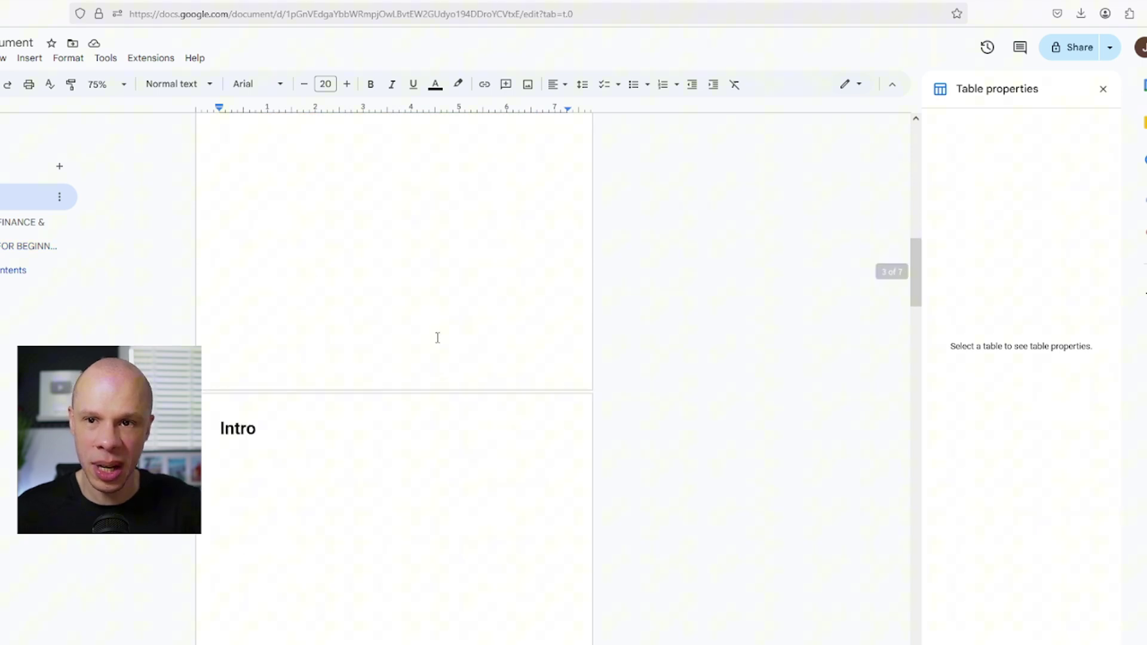
Update Heading 1 to match the Intro heading and set Intro to Roboto Semi Bold
left_click(256, 226)
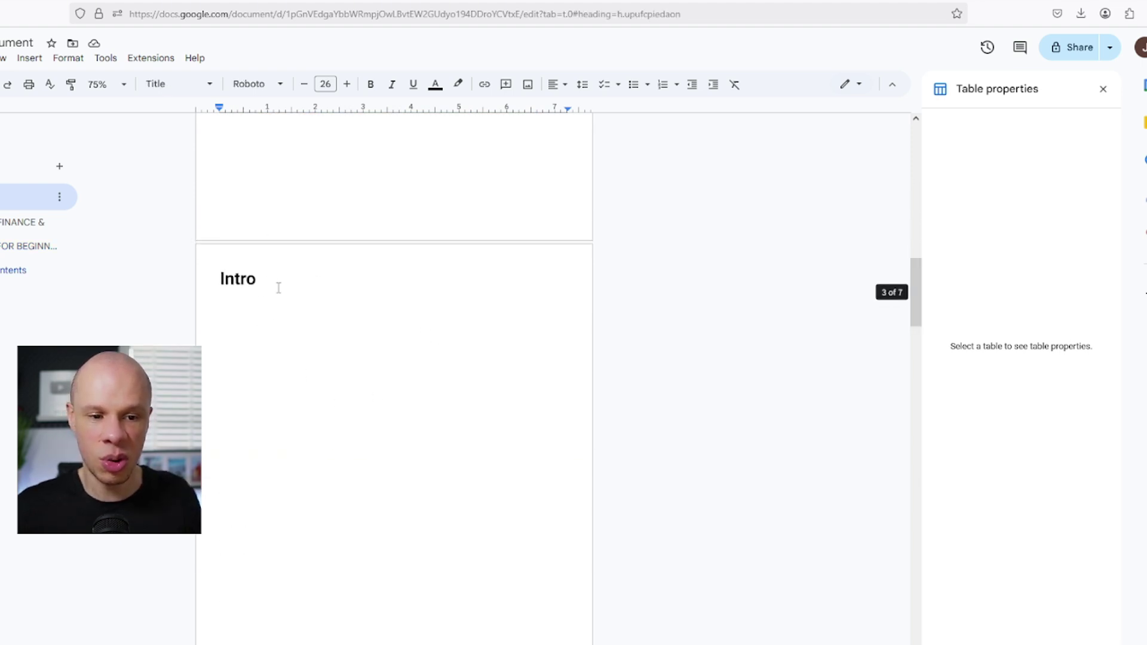
left_click_drag(279, 282, 187, 230)
left_click(159, 84)
mouse_move(237, 281)
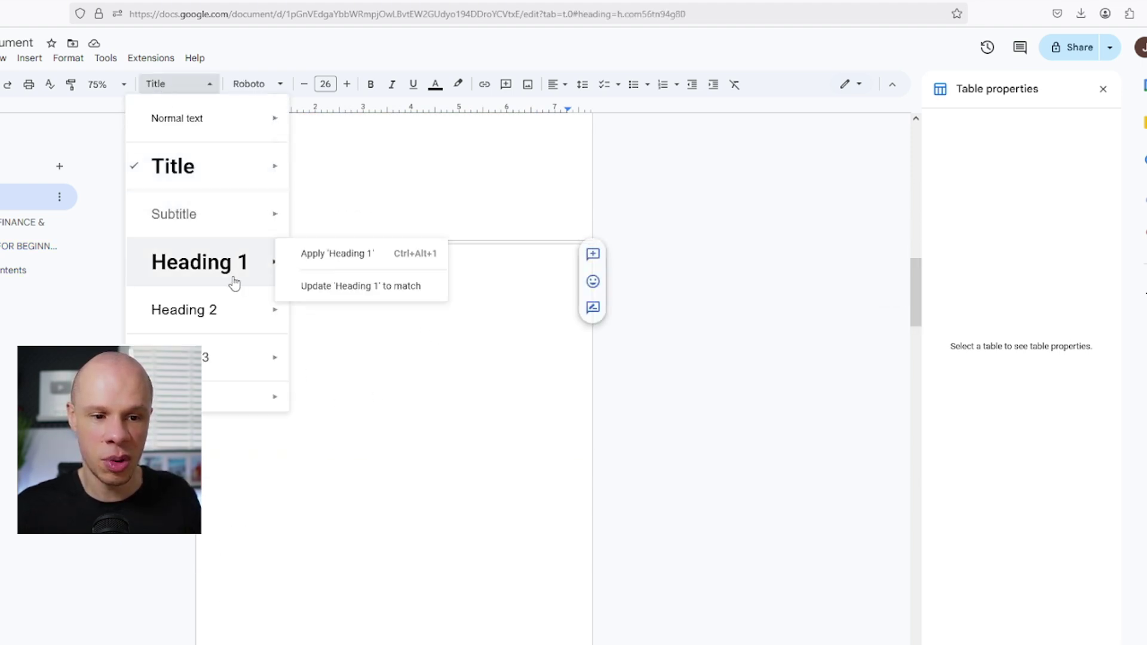
left_click(358, 286)
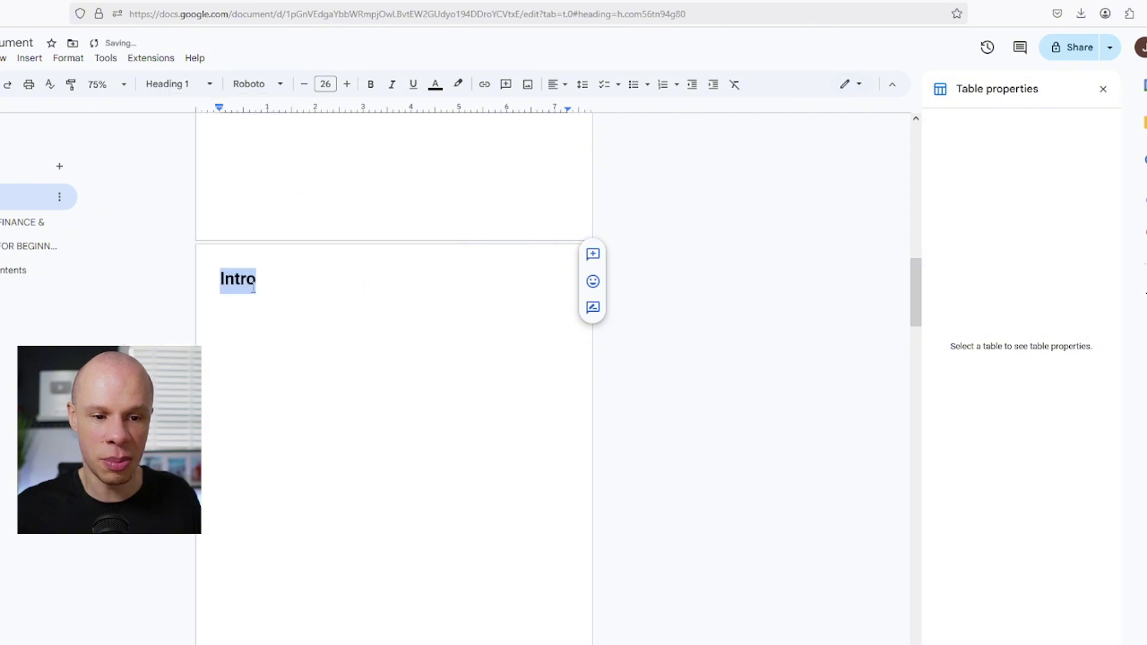
left_click(256, 84)
mouse_move(294, 168)
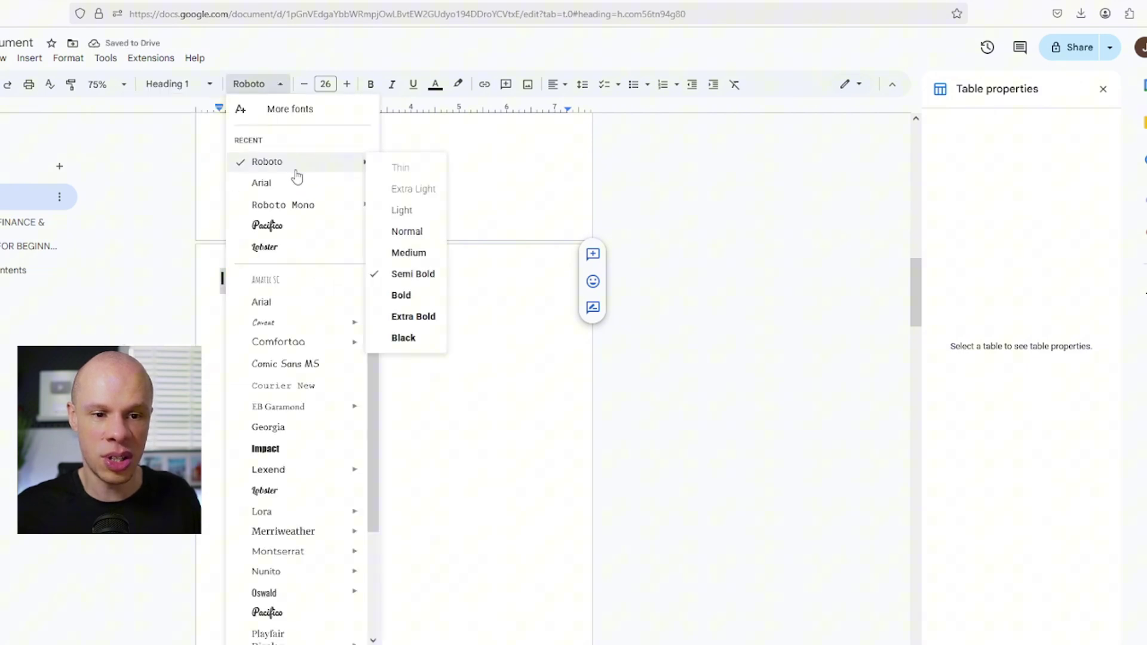
left_click(412, 274)
left_click(429, 335)
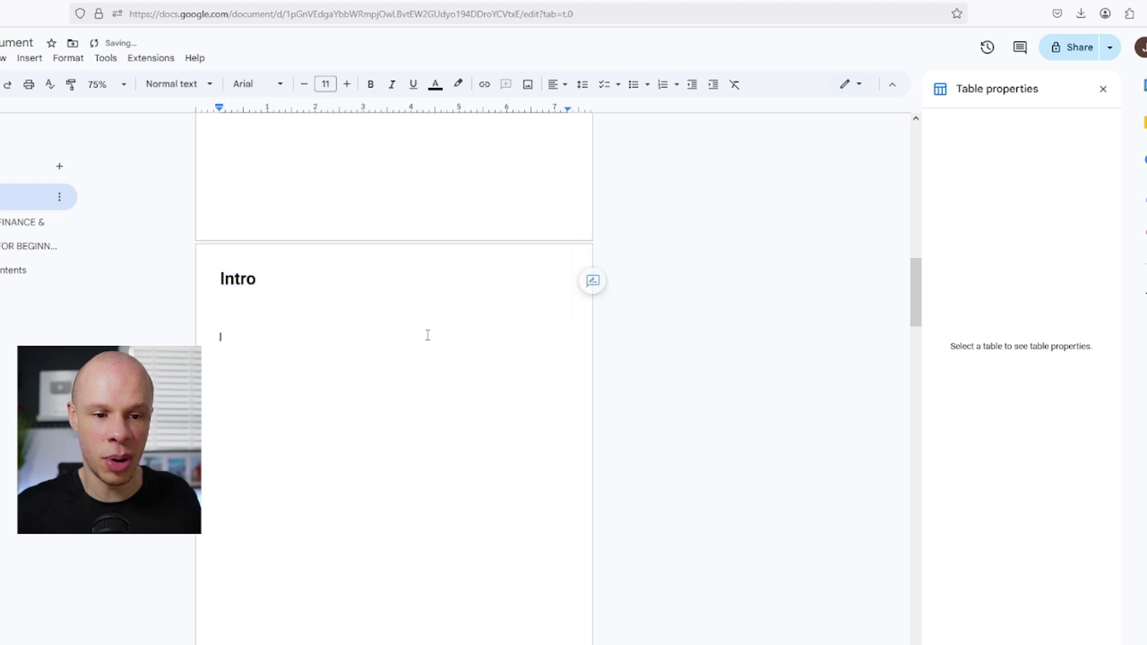
Make Chapter 1 a Heading 1 paragraph in Roboto Semi Bold
scroll(422, 336, "down", 5)
scroll(422, 336, "down", 3)
left_click_drag(307, 187, 227, 146)
left_click(157, 83)
mouse_move(214, 263)
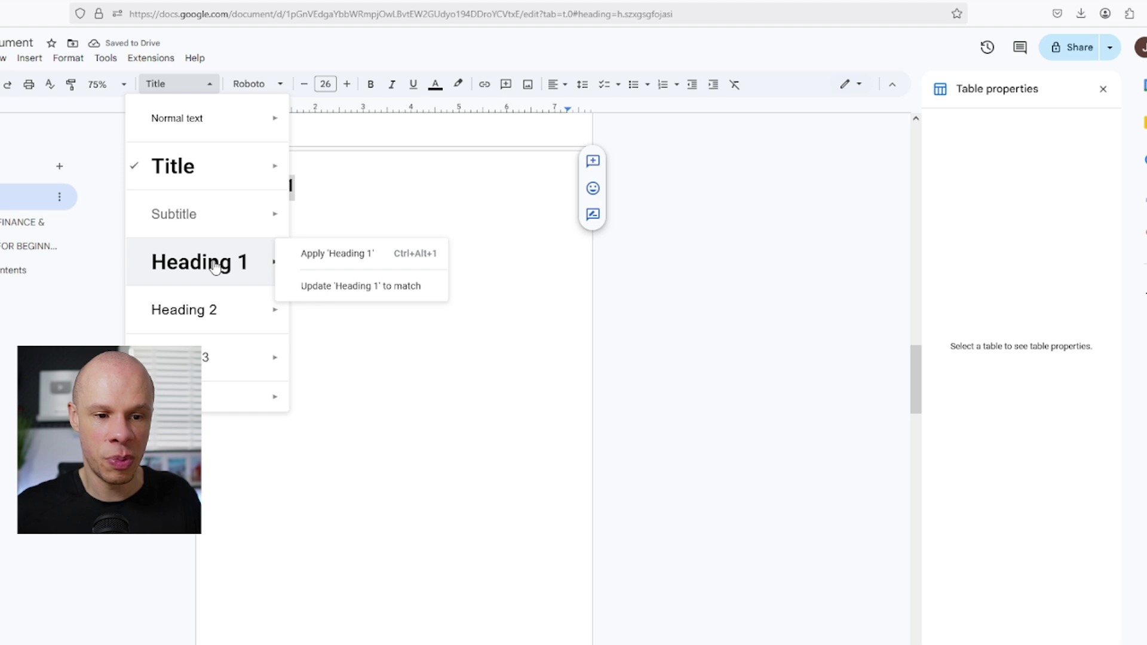
left_click(357, 286)
left_click(248, 84)
mouse_move(306, 162)
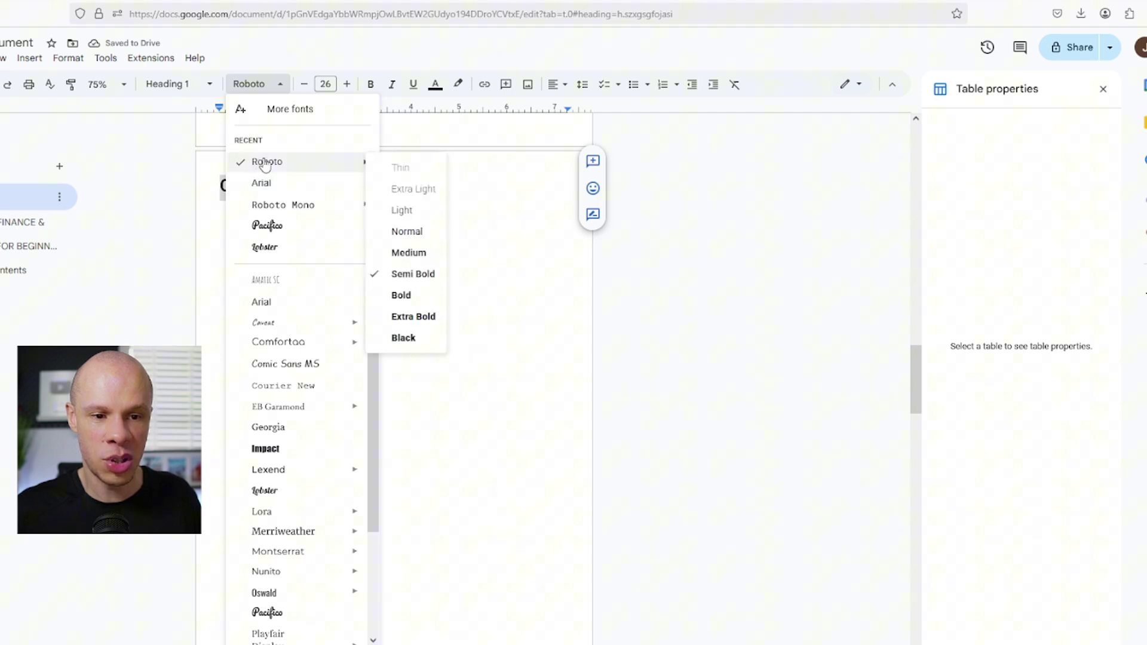
left_click(400, 275)
Make Chapter 2 a Heading 1 in Roboto Semi Bold and raise its size four steps
scroll(394, 311, "down", 10)
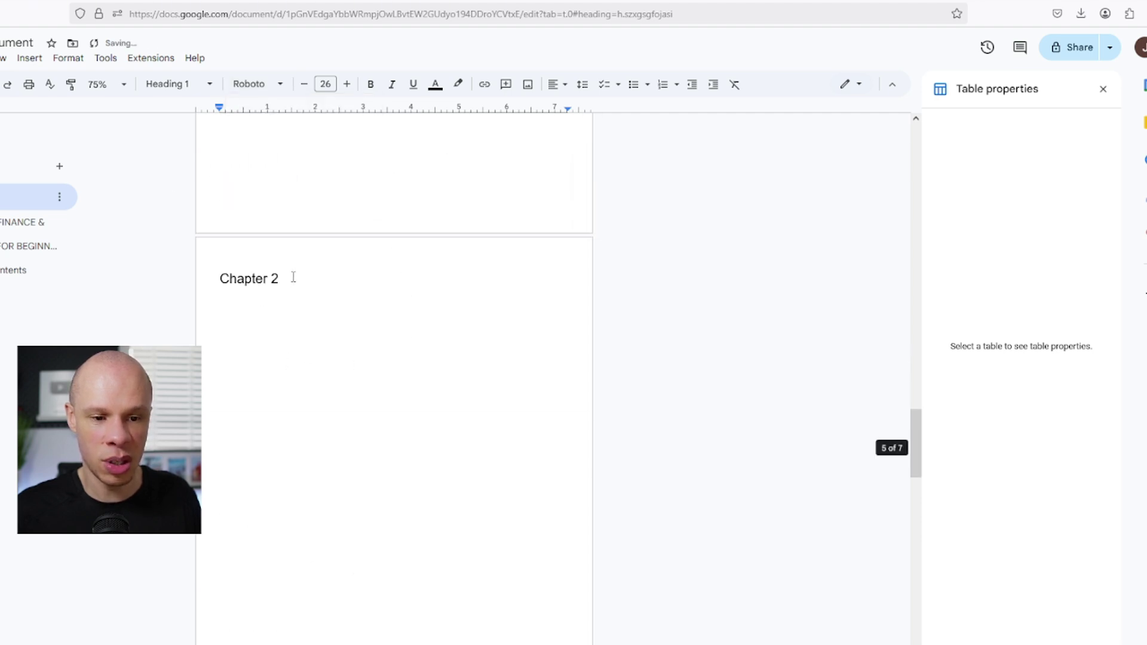
left_click_drag(294, 276, 217, 204)
left_click(181, 82)
mouse_move(223, 264)
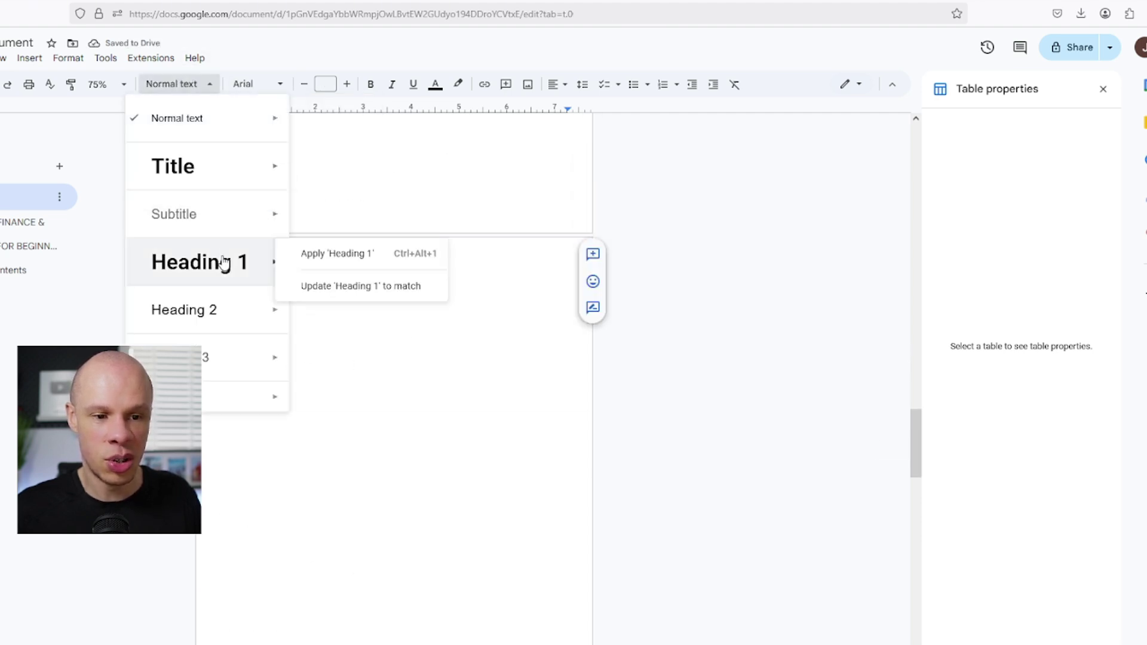
left_click(338, 285)
left_click(257, 84)
mouse_move(313, 209)
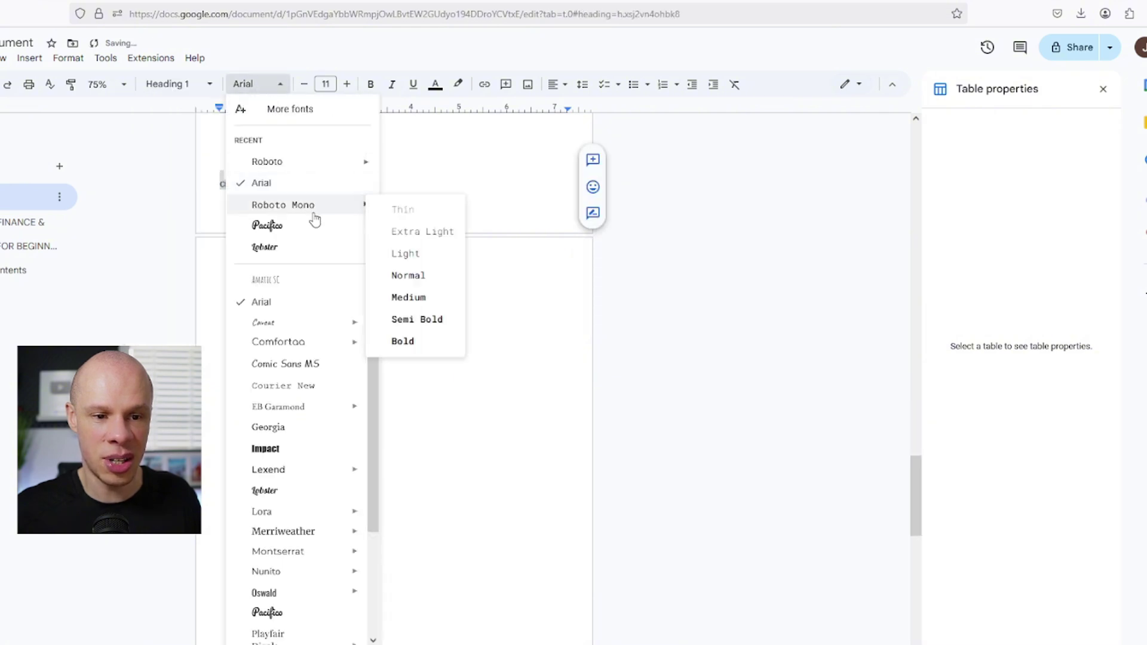
mouse_move(338, 165)
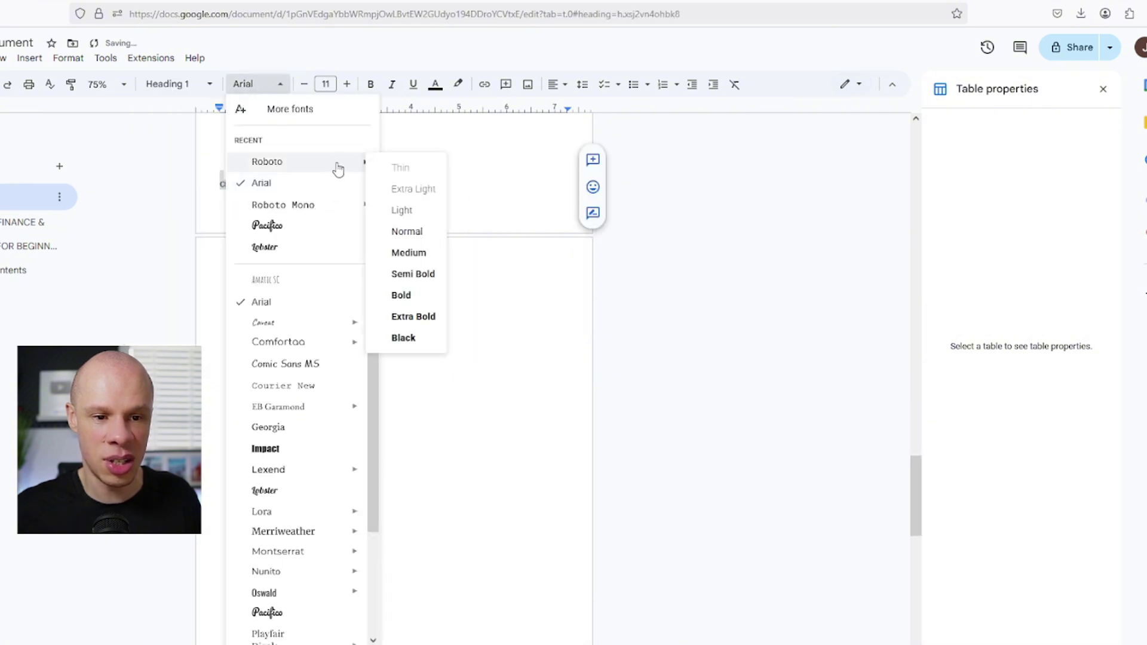
left_click(421, 276)
left_click(347, 84)
left_click(347, 85)
left_click(347, 84)
left_click(347, 84)
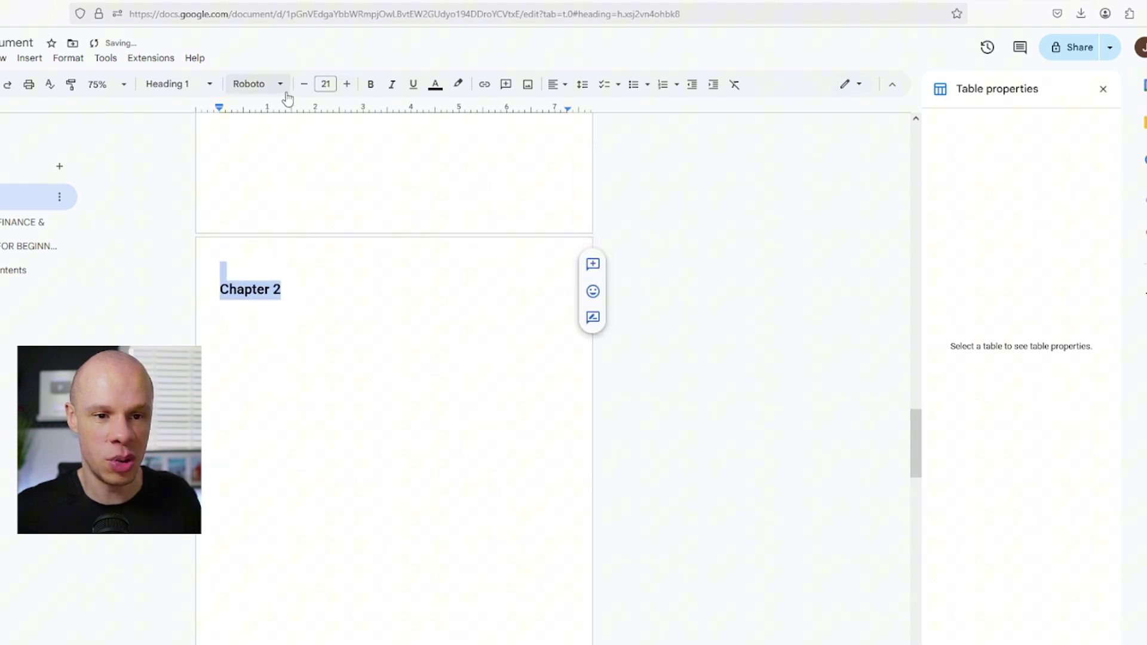
left_click(353, 194)
Make Chapter 3 a Heading 1 paragraph in Roboto Semi Bold
scroll(381, 315, "down", 5)
left_click_drag(301, 434, 220, 419)
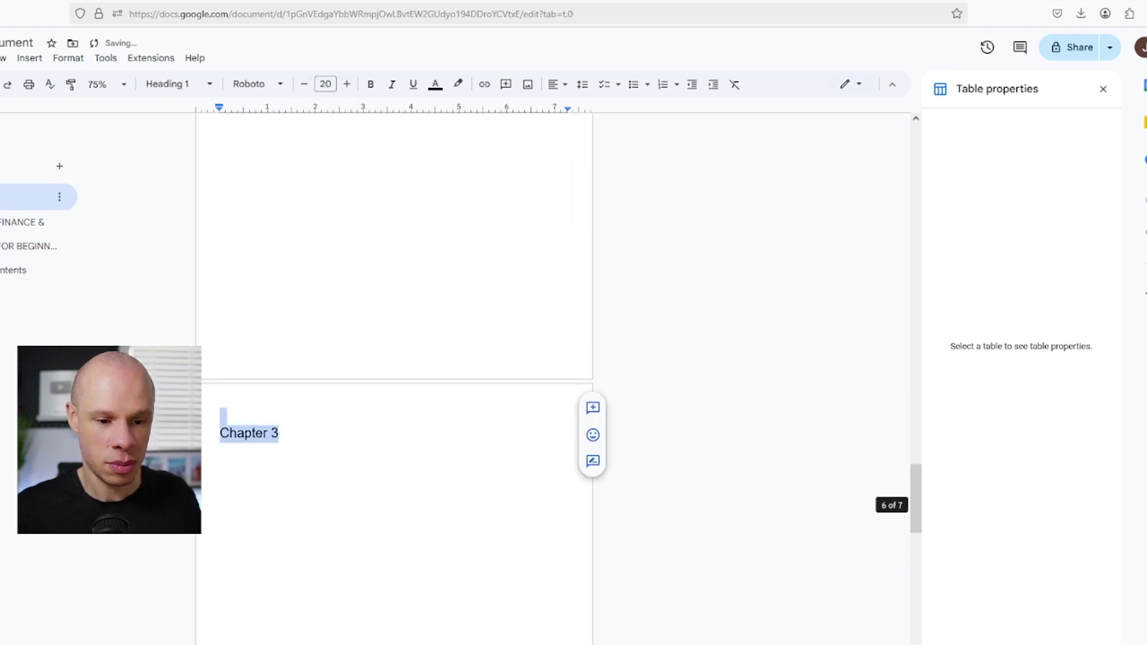
left_click(173, 84)
mouse_move(206, 261)
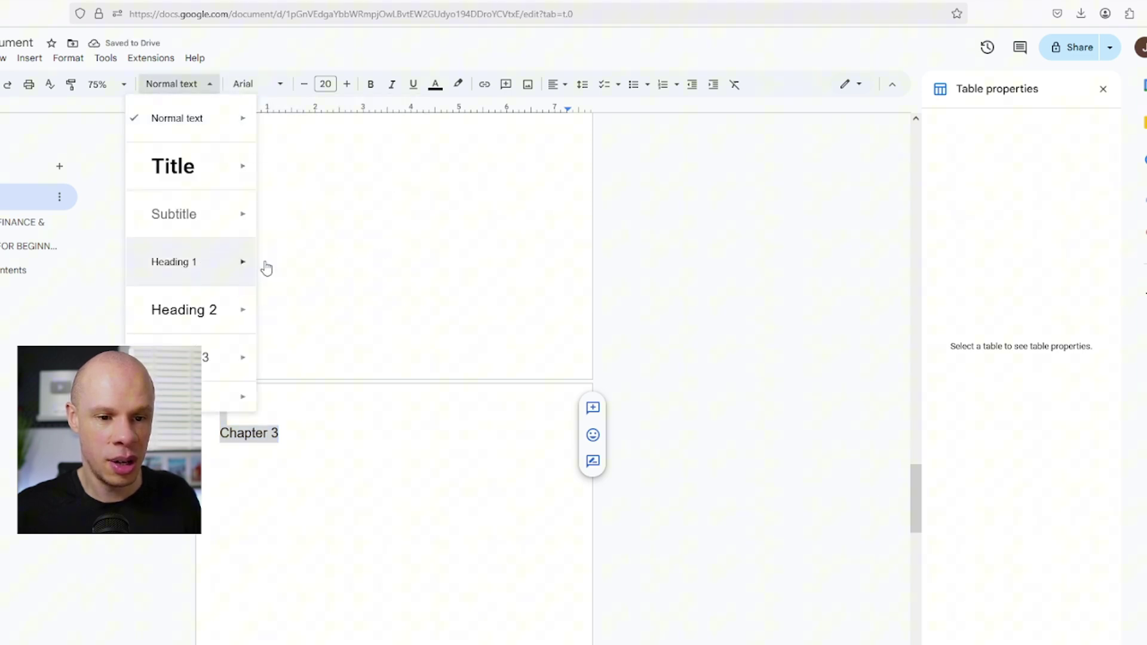
left_click(299, 289)
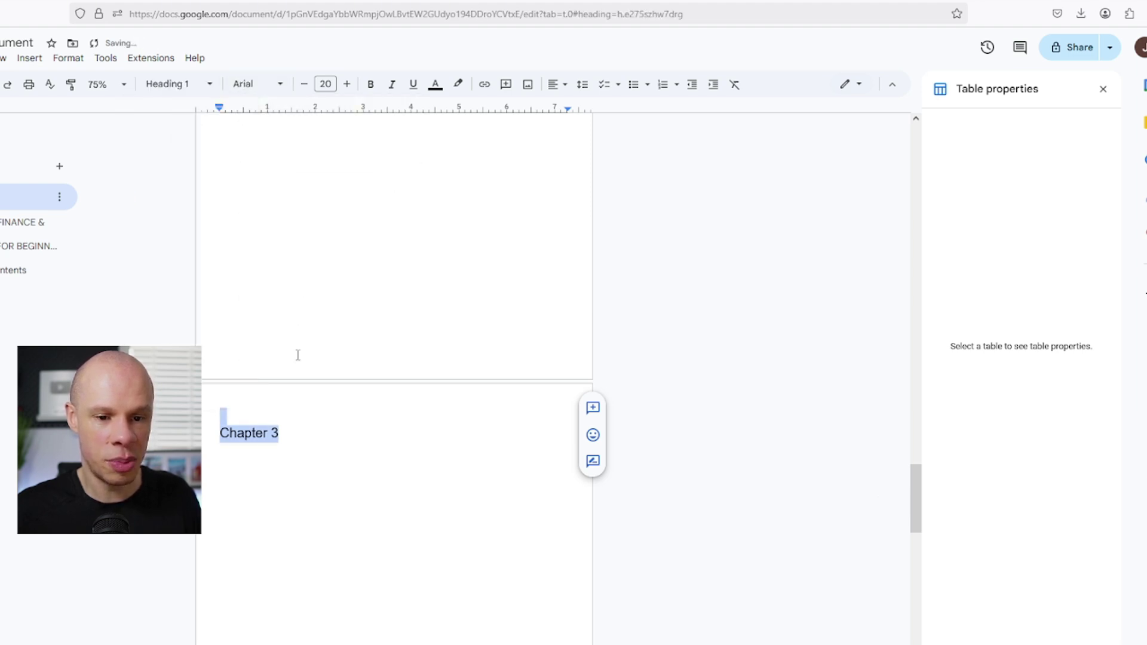
left_click(261, 85)
mouse_move(362, 162)
left_click(406, 274)
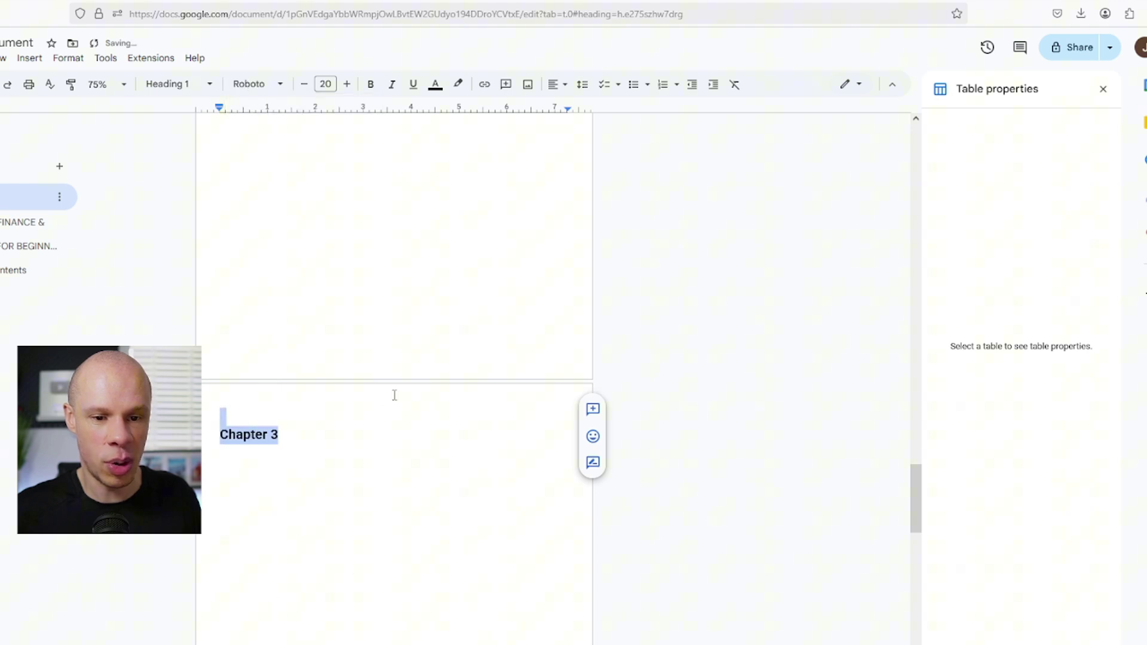
left_click(358, 415)
Make Chapter 4 a Heading 1 paragraph in Roboto Semi Bold
left_click_drag(289, 466, 221, 441)
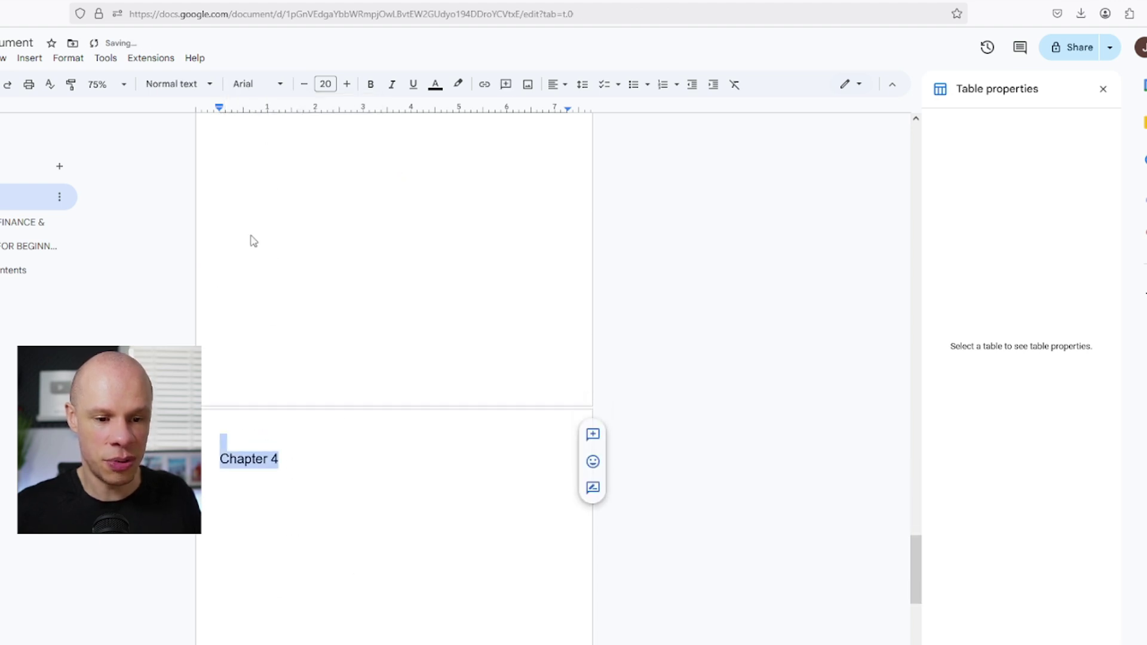
left_click(177, 84)
mouse_move(204, 220)
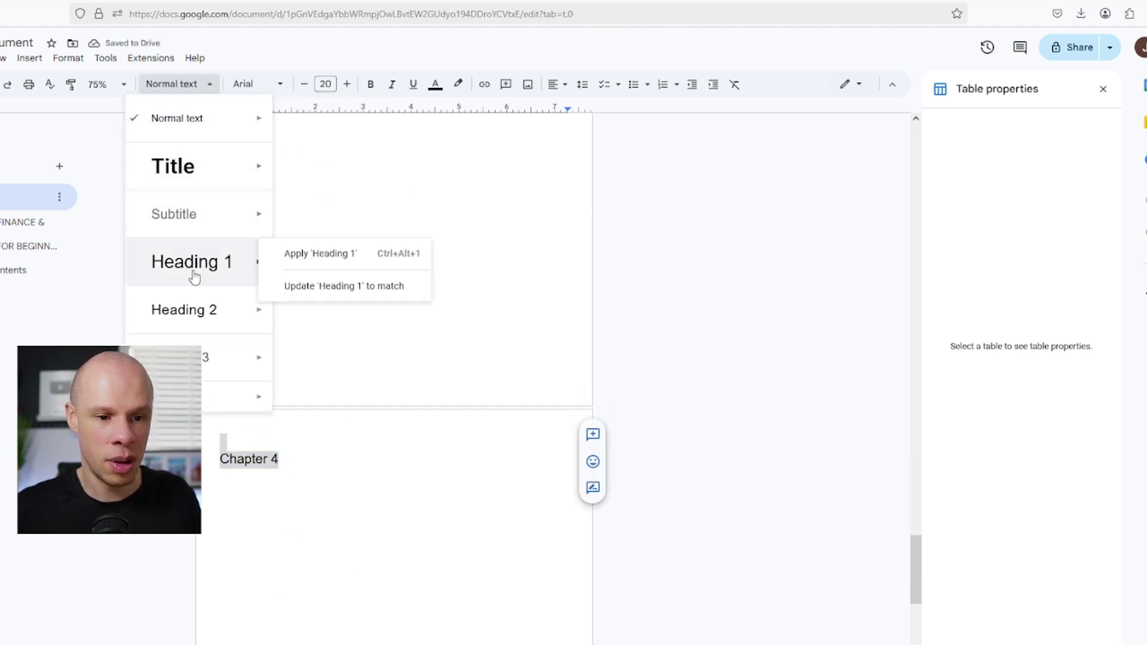
left_click(326, 287)
left_click(263, 85)
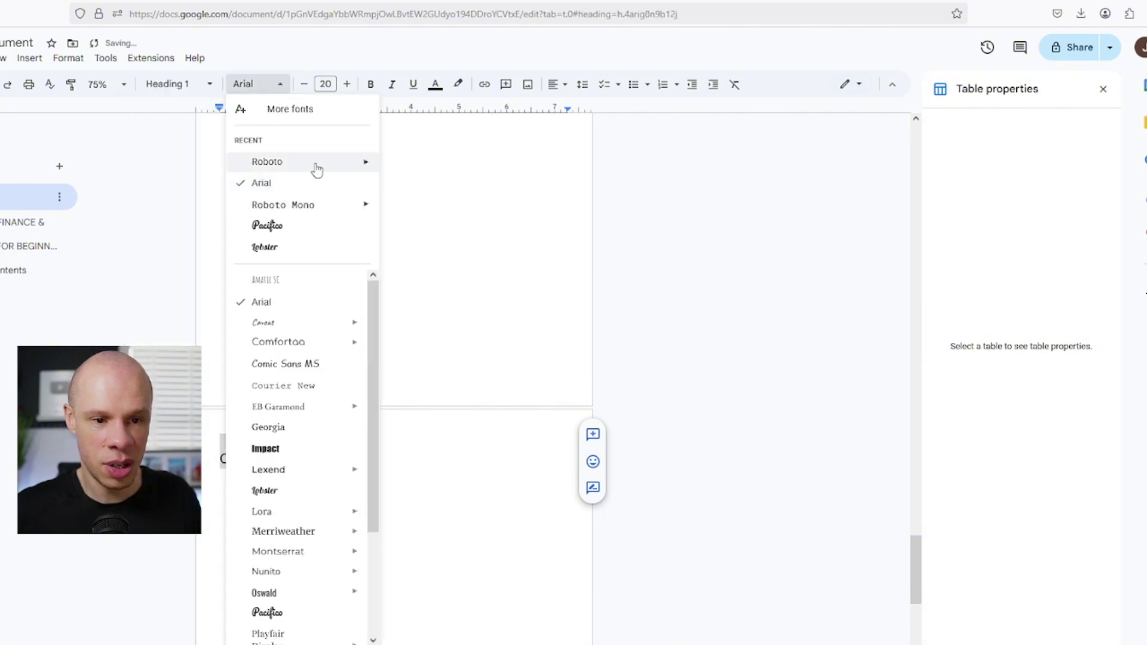
mouse_move(317, 168)
left_click(412, 274)
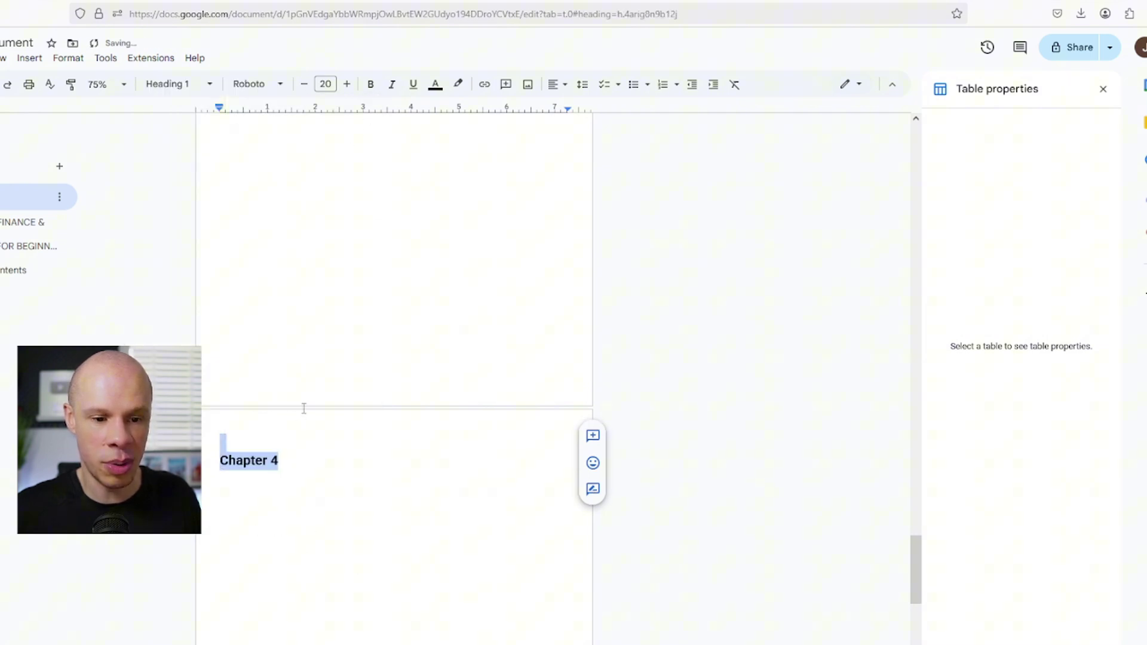
left_click(332, 443)
scroll(466, 382, "up", 10)
Insert a plain-text table of contents with page numbers below the Tables of Contents title
left_click(326, 157)
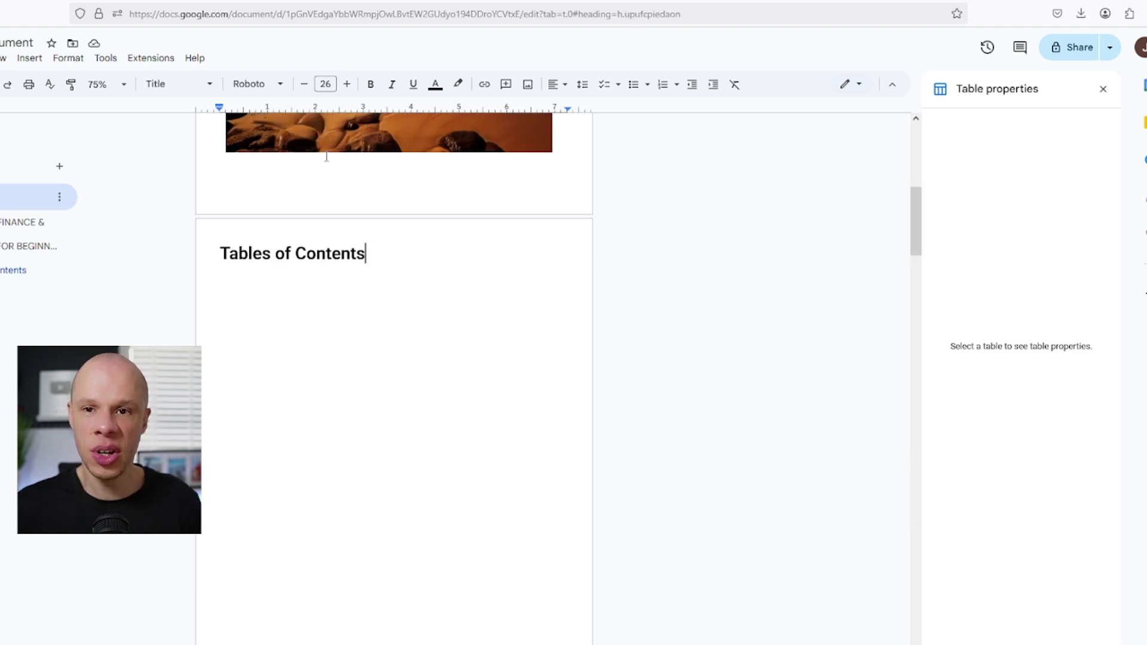
left_click(308, 277)
left_click(29, 58)
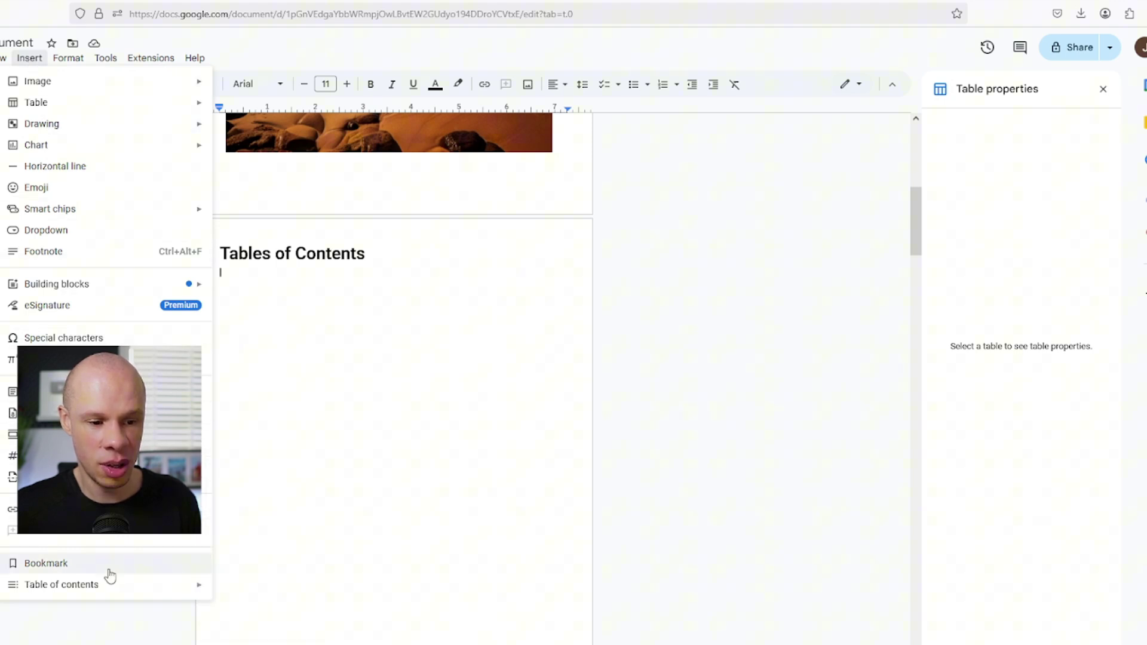
mouse_move(98, 588)
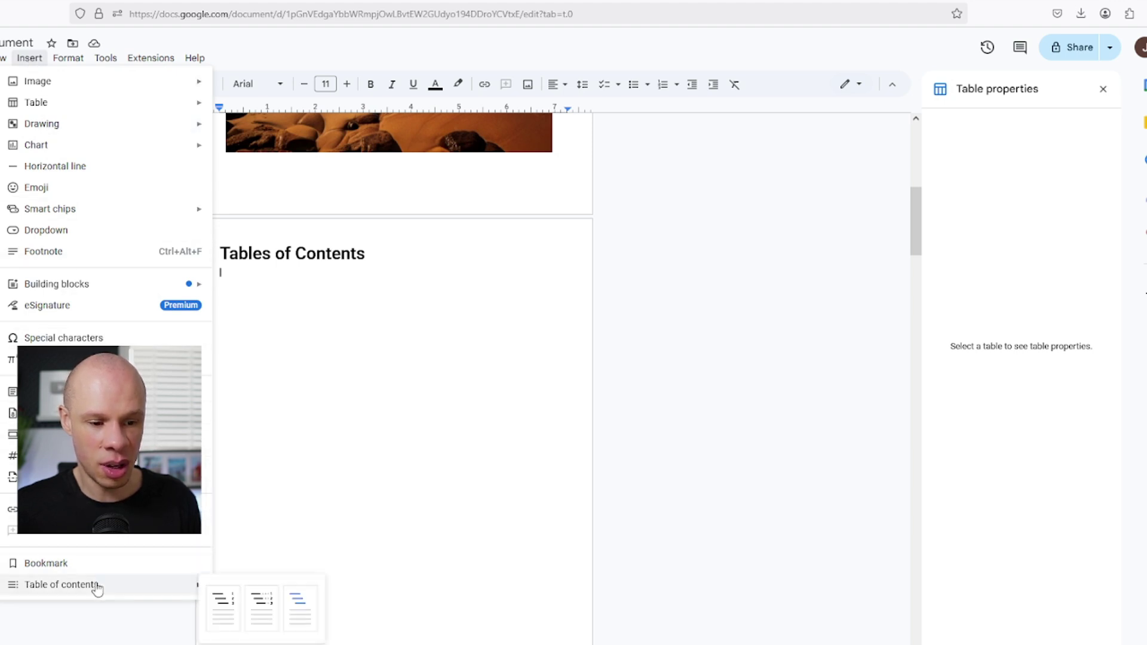
left_click(223, 603)
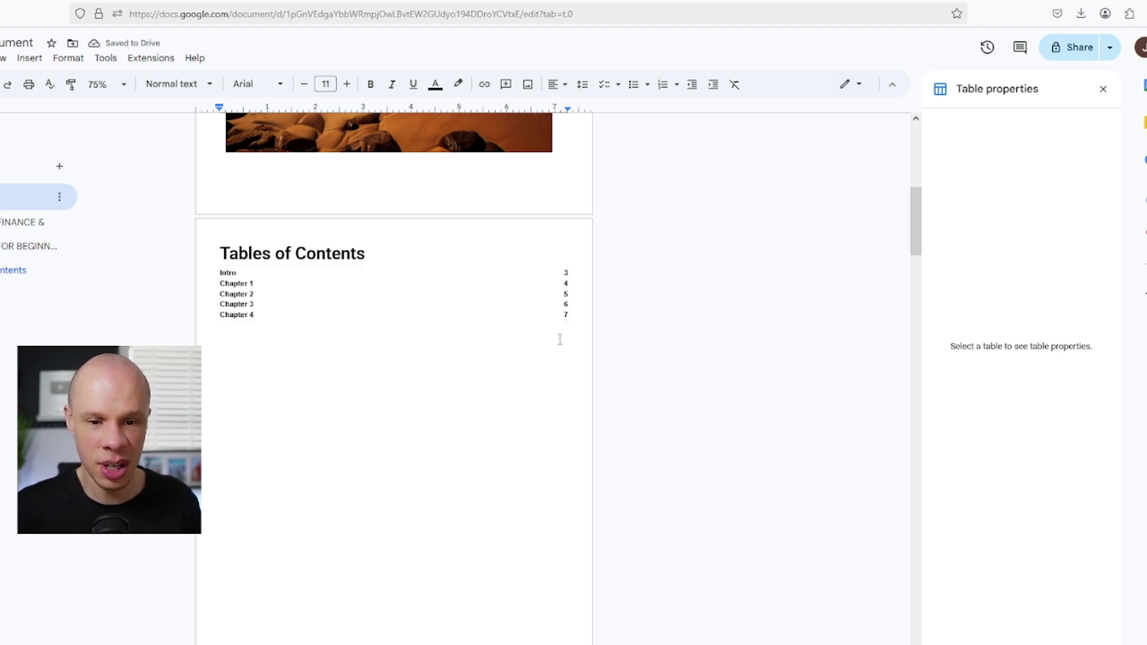
Raise the whole table of contents' font size to 20 pt
left_click_drag(555, 338, 220, 277)
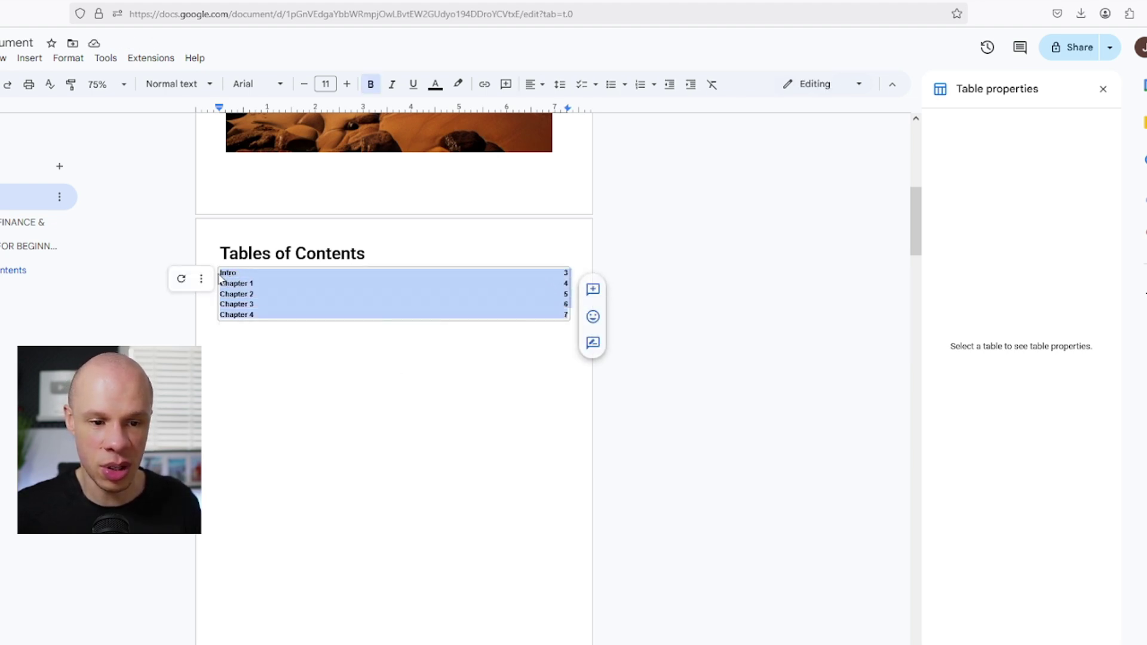
left_click(347, 83)
left_click(347, 83)
left_click(347, 84)
left_click(347, 84)
left_click(347, 83)
left_click(346, 84)
left_click(346, 83)
left_click(347, 83)
left_click(394, 454)
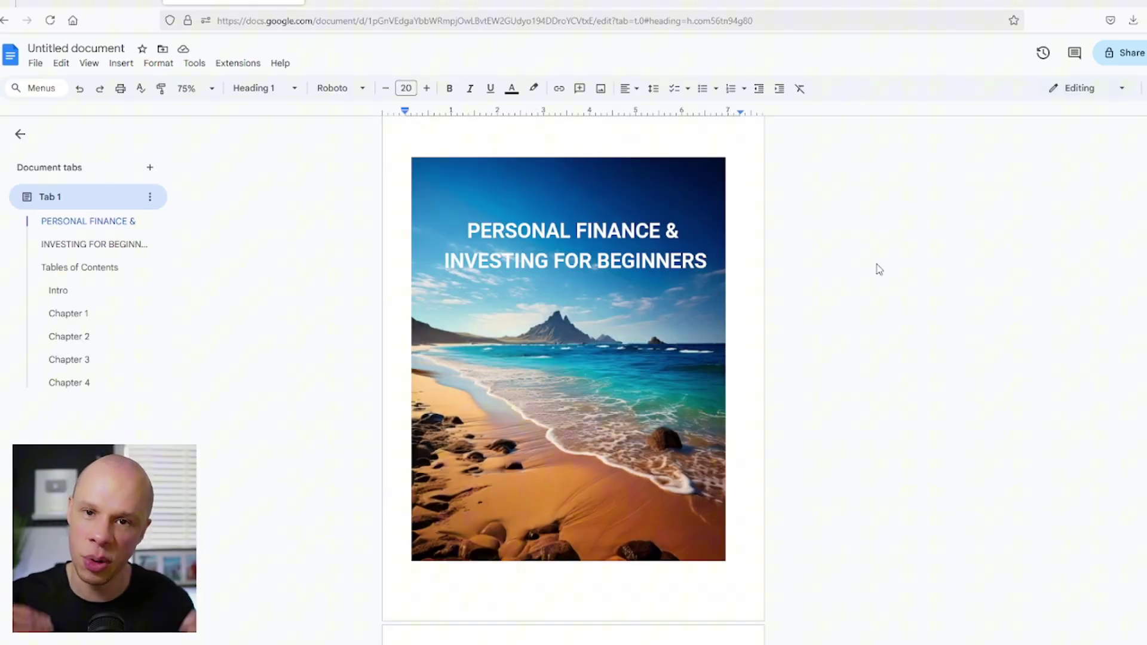
left_click(72, 268)
left_click(62, 294)
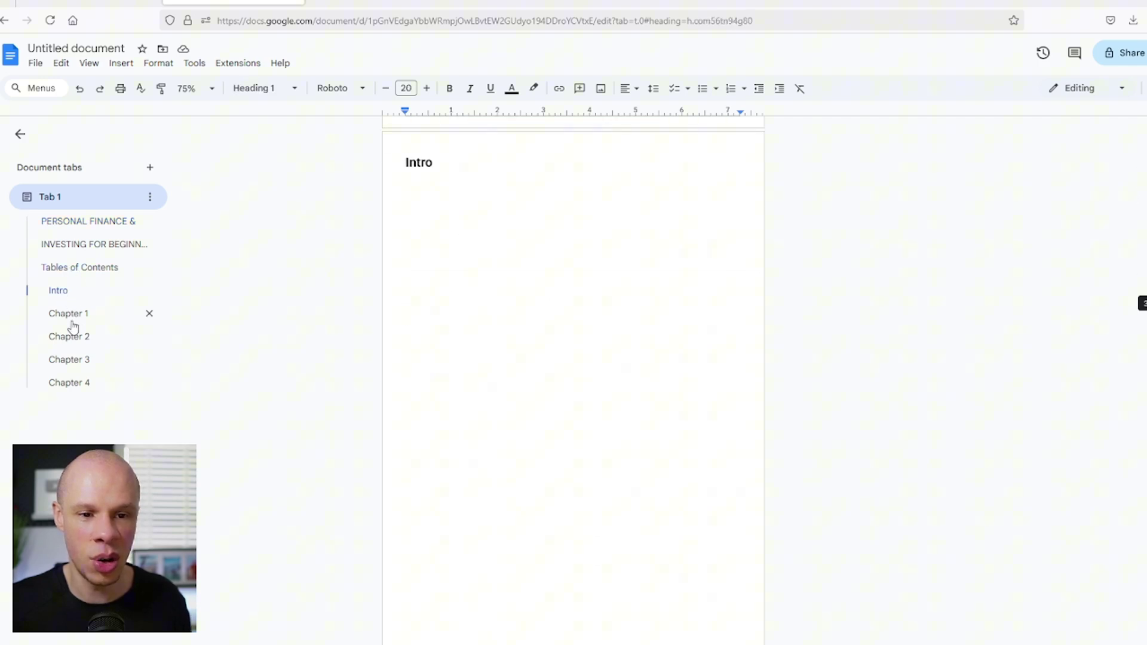
left_click(72, 322)
left_click(71, 338)
left_click(72, 359)
left_click(72, 384)
scroll(220, 378, "up", 5)
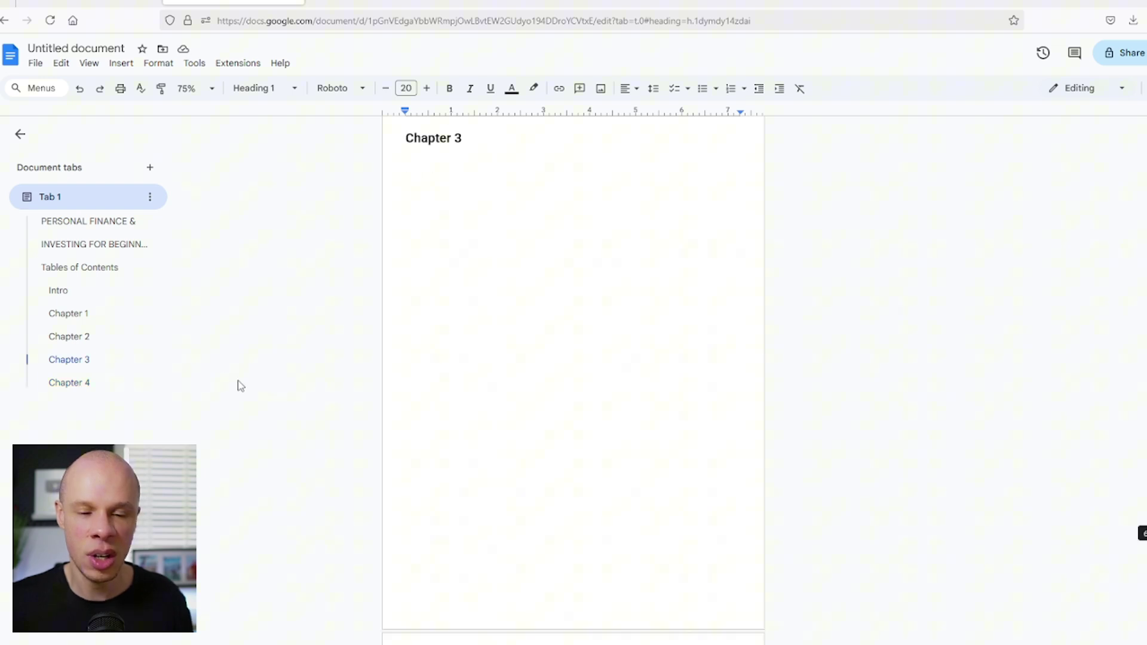
scroll(239, 386, "up", 20)
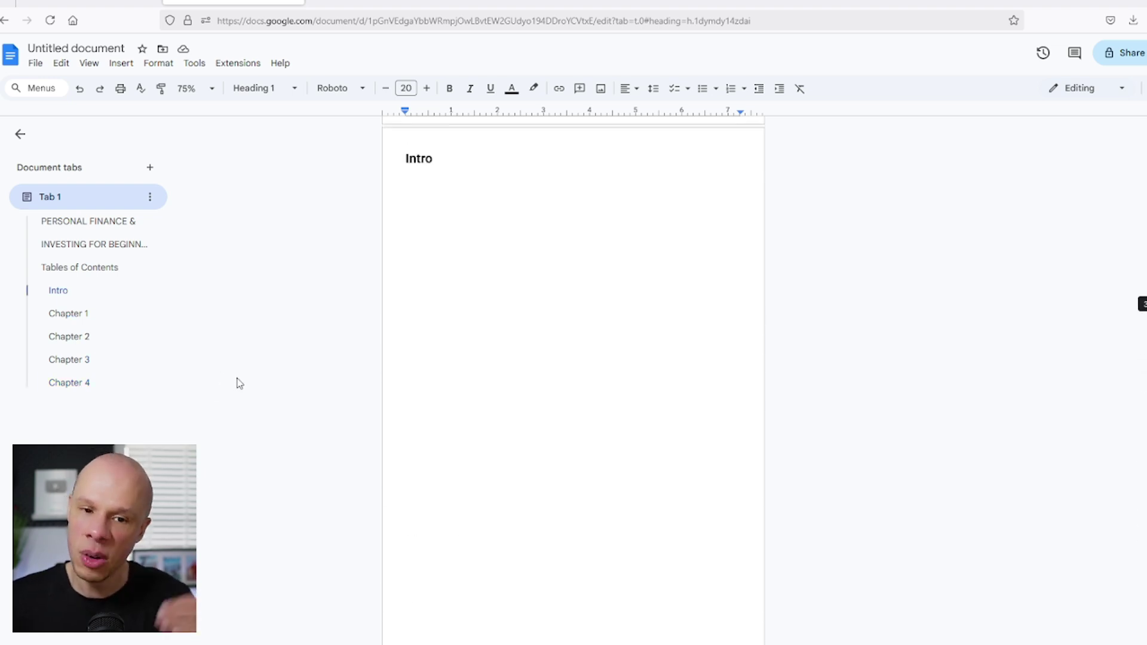
scroll(239, 383, "up", 10)
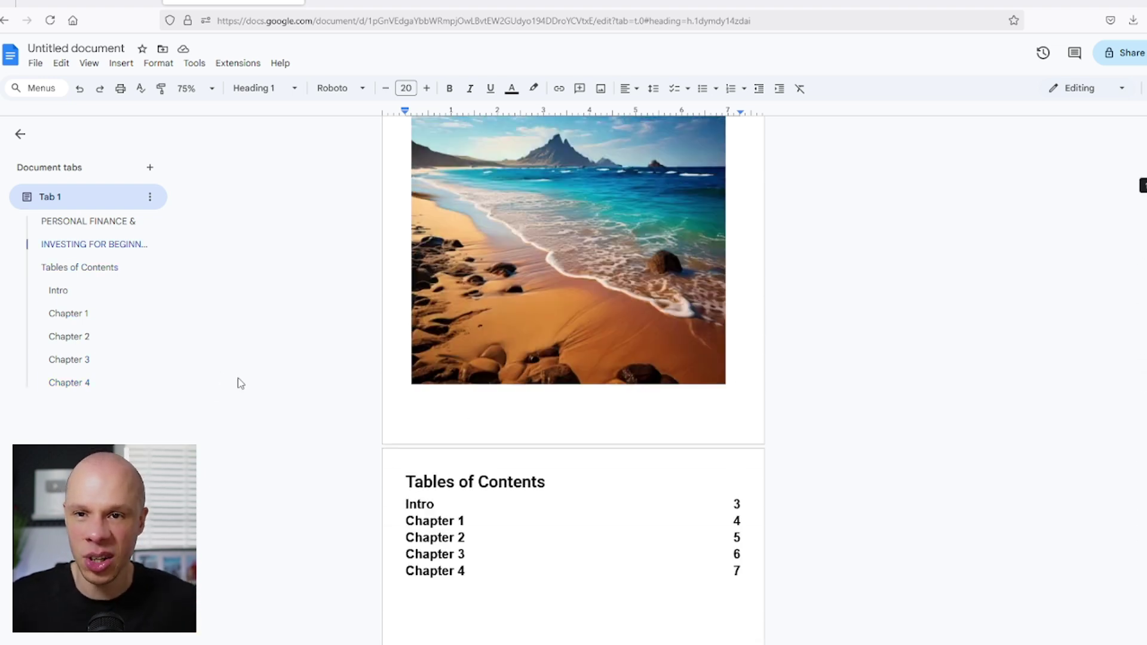
scroll(251, 380, "up", 5)
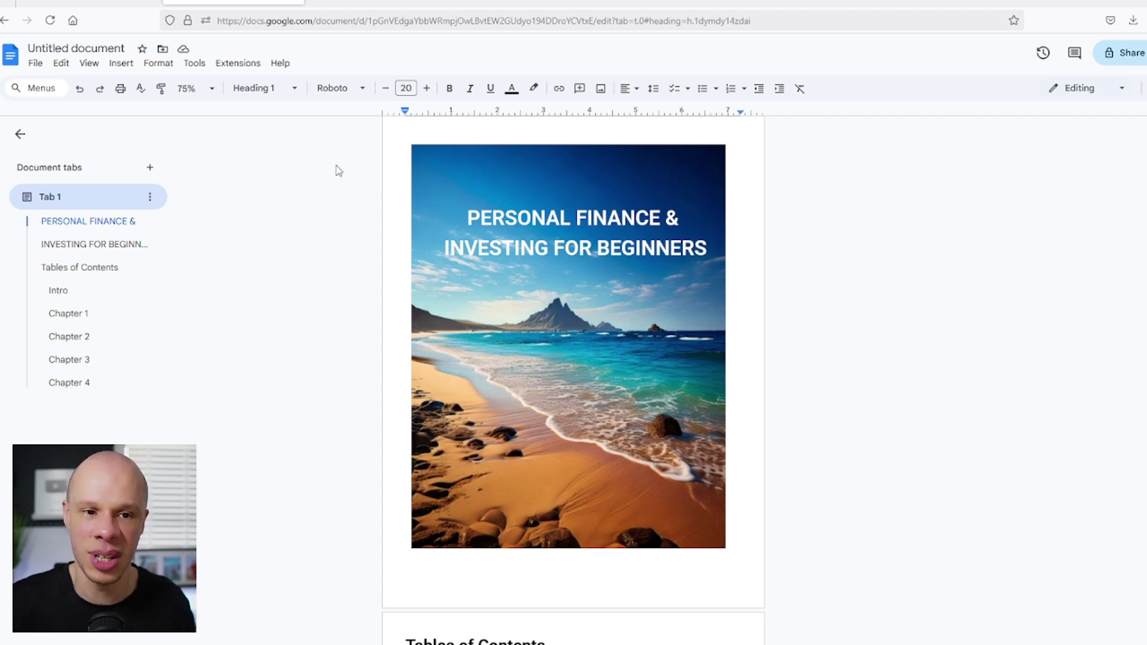
scroll(558, 243, "down", 15)
Paste the copied paragraphs below the Intro heading and enlarge them to 20 pt
left_click(442, 381)
key("Return")
key("ctrl+v")
left_click(426, 89)
left_click(426, 88)
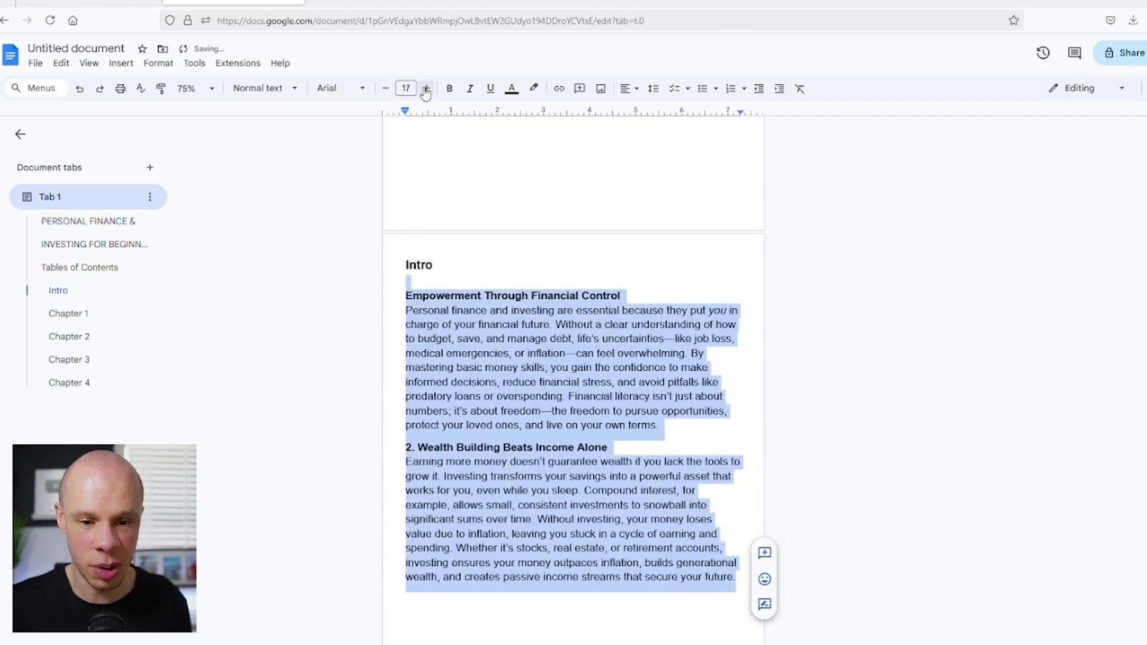
left_click(426, 88)
left_click(426, 88)
left_click(426, 89)
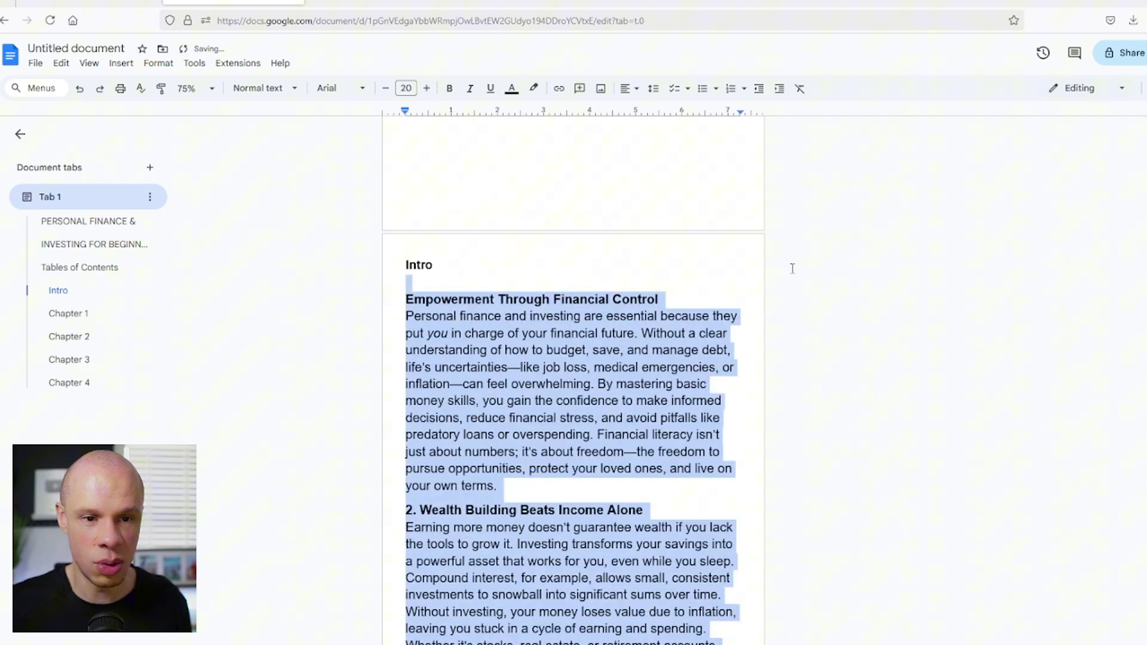
Paste the two sample paragraphs under the Chapter 2 heading, followed by a blank line
scroll(789, 491, "down", 3)
scroll(777, 416, "up", 2)
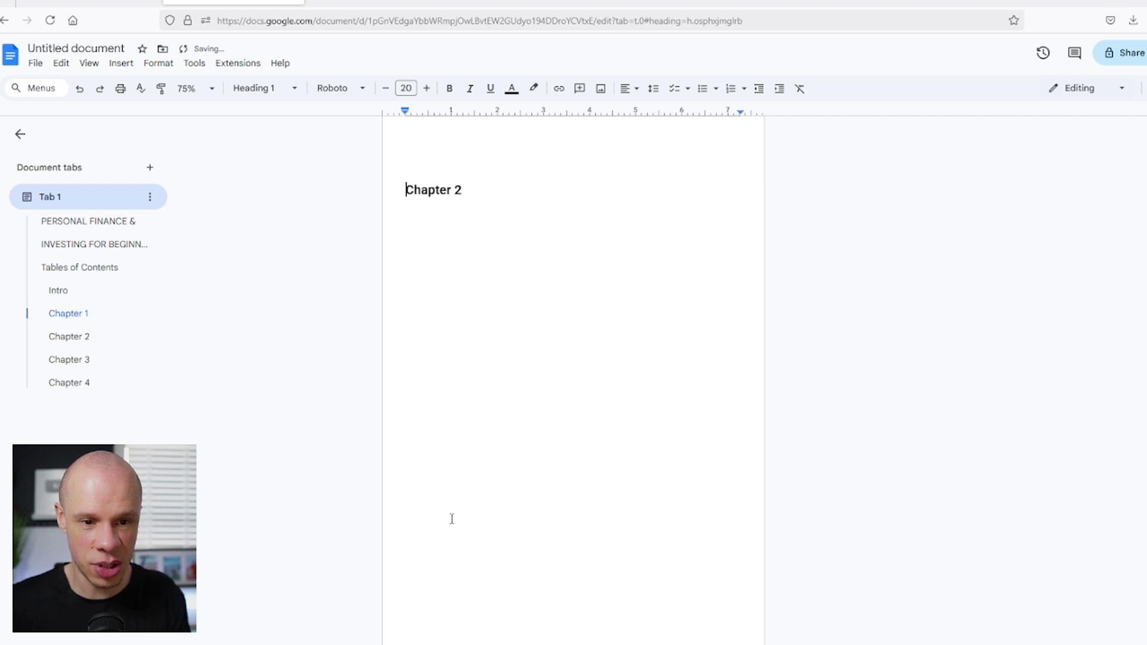
scroll(454, 519, "up", 2)
left_click(475, 323)
key("Return")
type("Empowerment Through Financial Control Personal finance and investing are essential because they put you in charge of your financial future. Without a clear understanding of how to budget, save, and manage debt, life's uncertainties—like job loss, medical emergencies, or inflation—can feel overwhelming. By mastering basic money skills, you gain the confidence to make informed decisions, reduce financial stress, and avoid pitfalls like predatory loans or overspending. Financial literacy isn't just about numbers; it's about freedom—the freedom to pursue opportunities, protect your loved ones, and live on your own terms. 2. Wealth Building Beats Income Alone Earning more money doesn't guarantee wealth if you lack the tools to grow it. Investing transforms your savings into a powerful asset that works for you, even while you sleep. Compound interest, for example, allows small, consistent investments to snowball into significant sums over time. Without investing, your money loses value due to inflation, leaving you stuck in a cycle of earning and spending. Whether it's stocks, real estate, or retirement accounts, investing ensures your money outpaces inflation, builds generational wealth, and creates passive income streams that secure your future.")
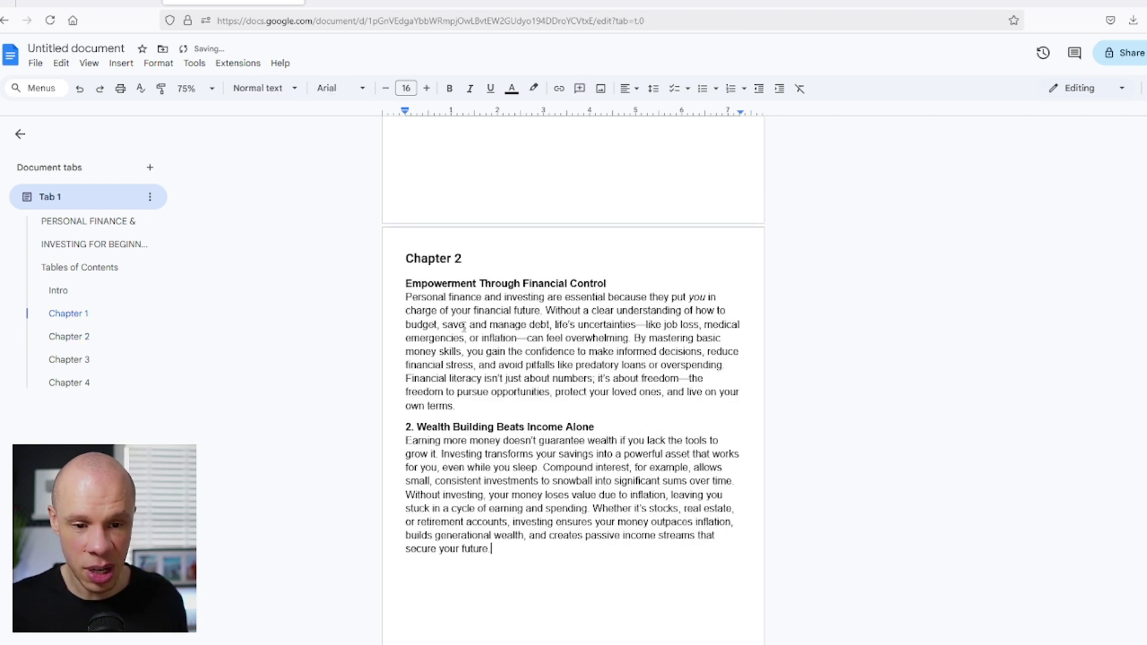
key("Return")
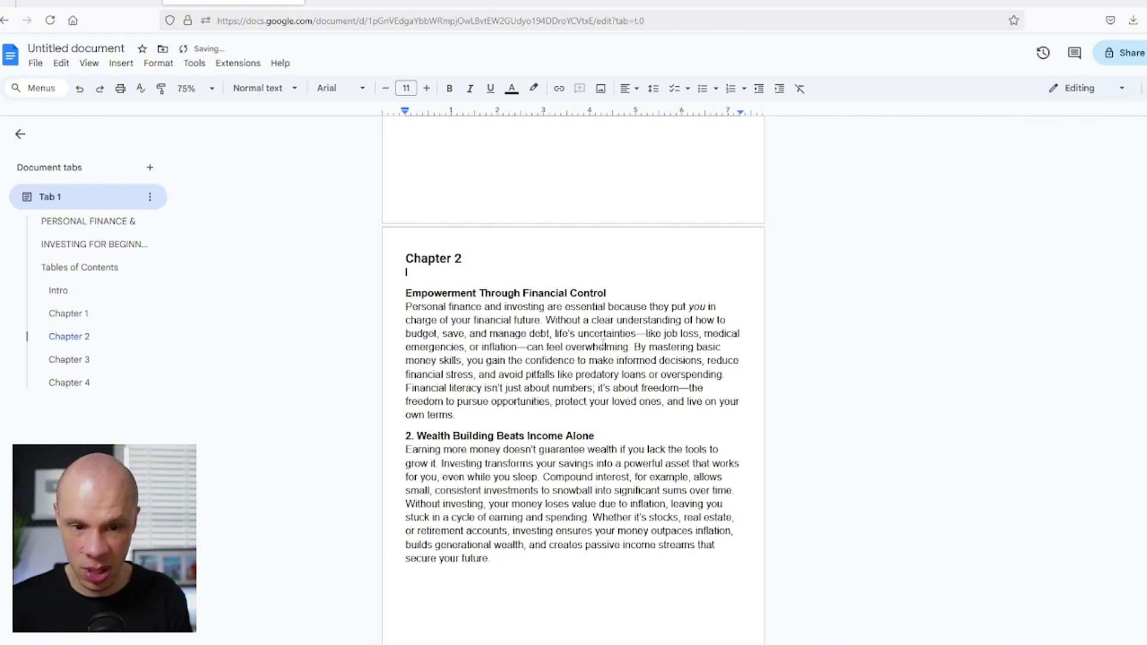
Remove the extra blank lines above the Chapter 3 heading
scroll(628, 392, "down", 6)
scroll(418, 538, "down", 3)
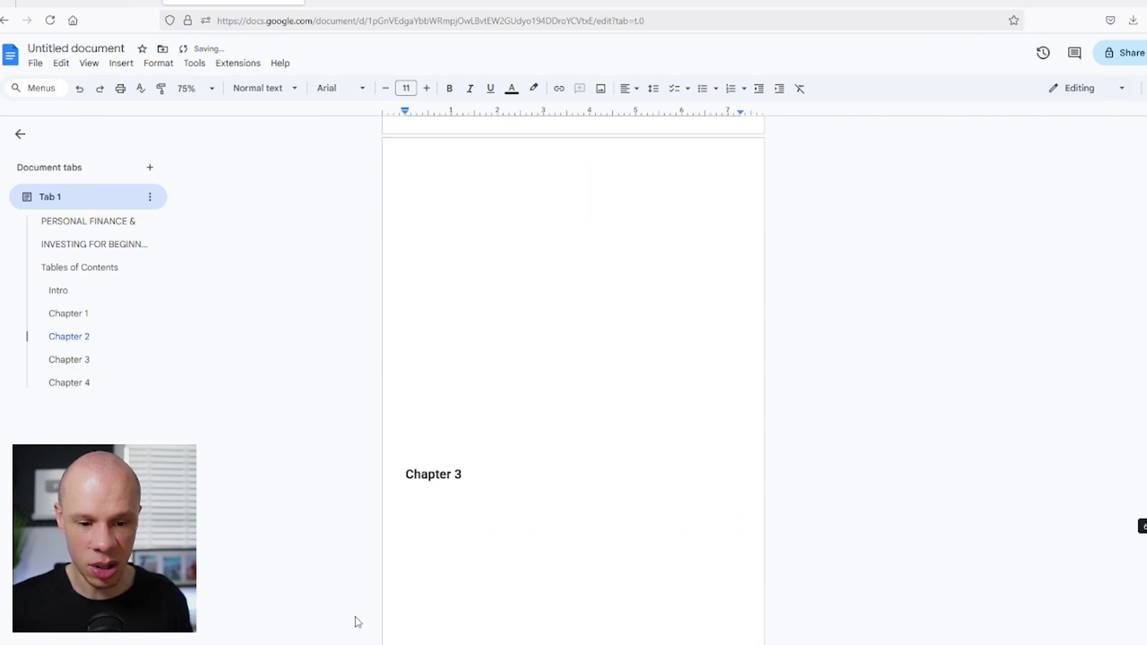
left_click(406, 474)
key("BackSpace")
key("BackSpace")
key("BackSpace")
key("BackSpace")
key("BackSpace")
key("BackSpace")
key("BackSpace")
key("BackSpace")
key("BackSpace")
key("BackSpace")
key("BackSpace")
key("BackSpace")
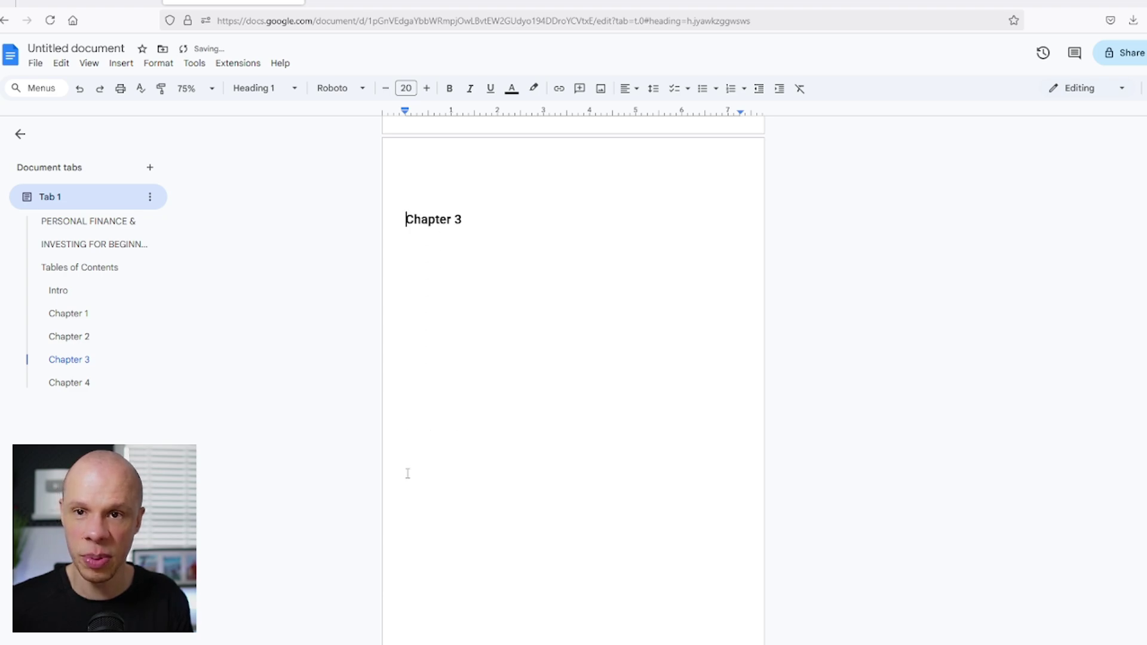
key("Return")
key("Return")
key("ctrl+z")
key("ctrl+z")
key("ctrl+z")
key("ctrl+z")
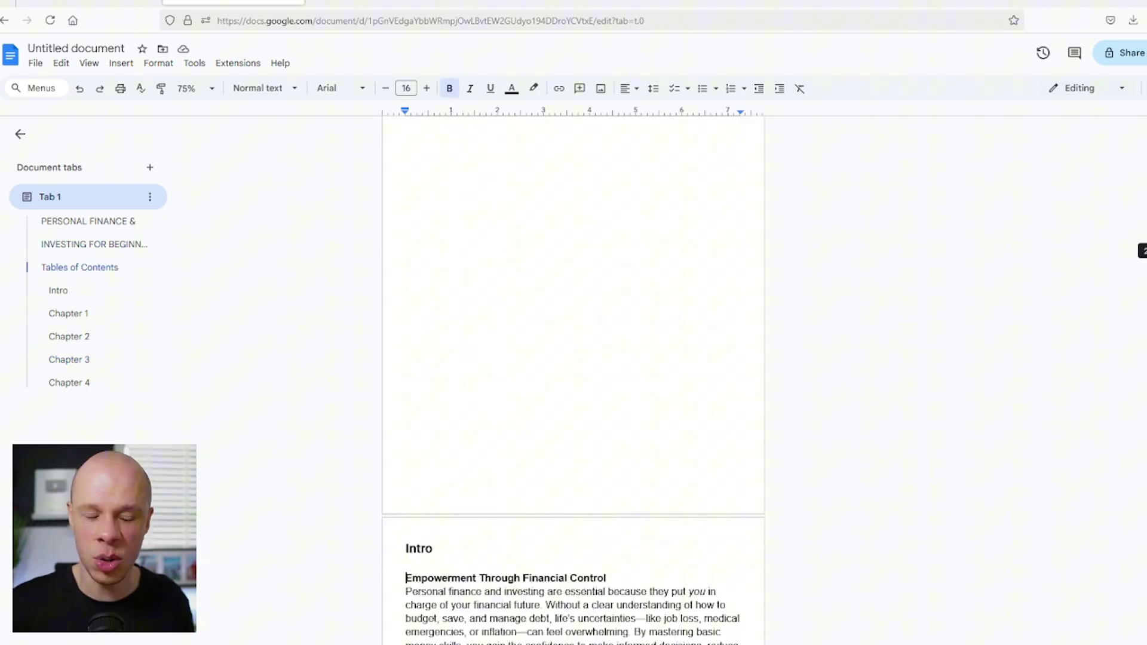
scroll(574, 418, "up", 1)
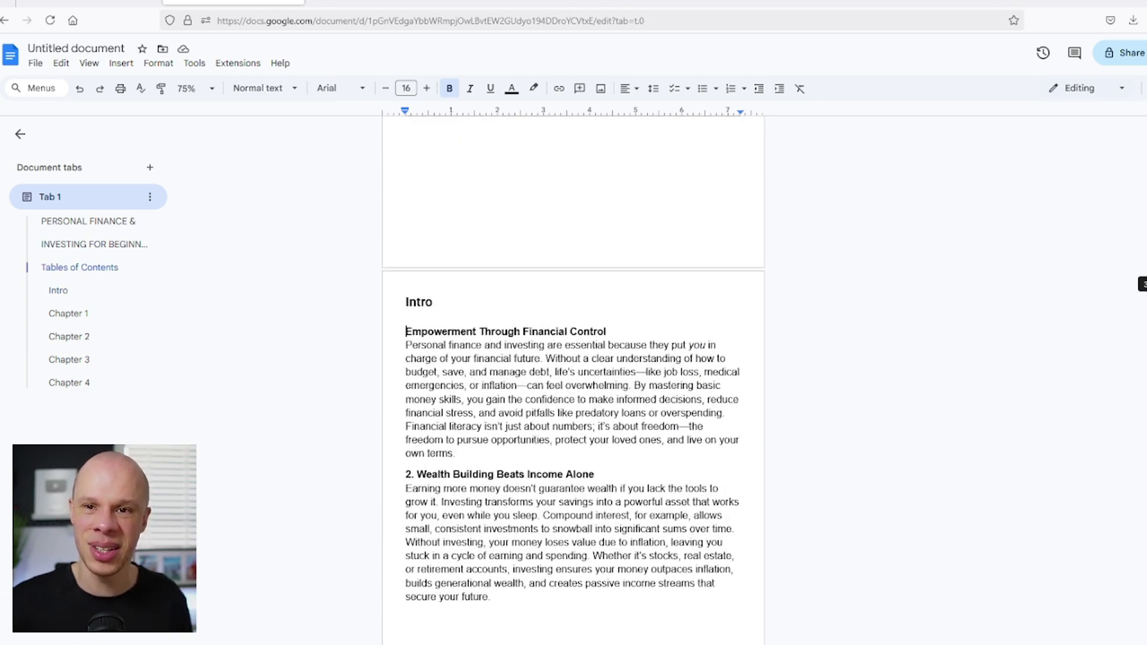
scroll(573, 418, "down", 3)
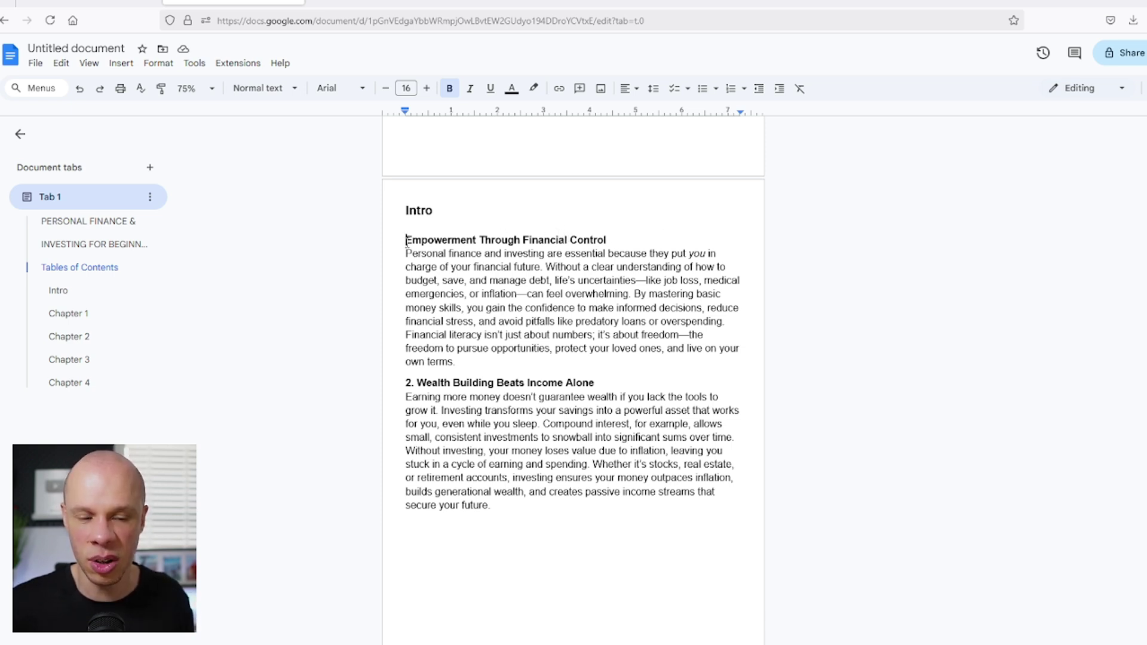
Upload the family photo into the Intro and set it to Wrap text
left_click(601, 89)
left_click(638, 114)
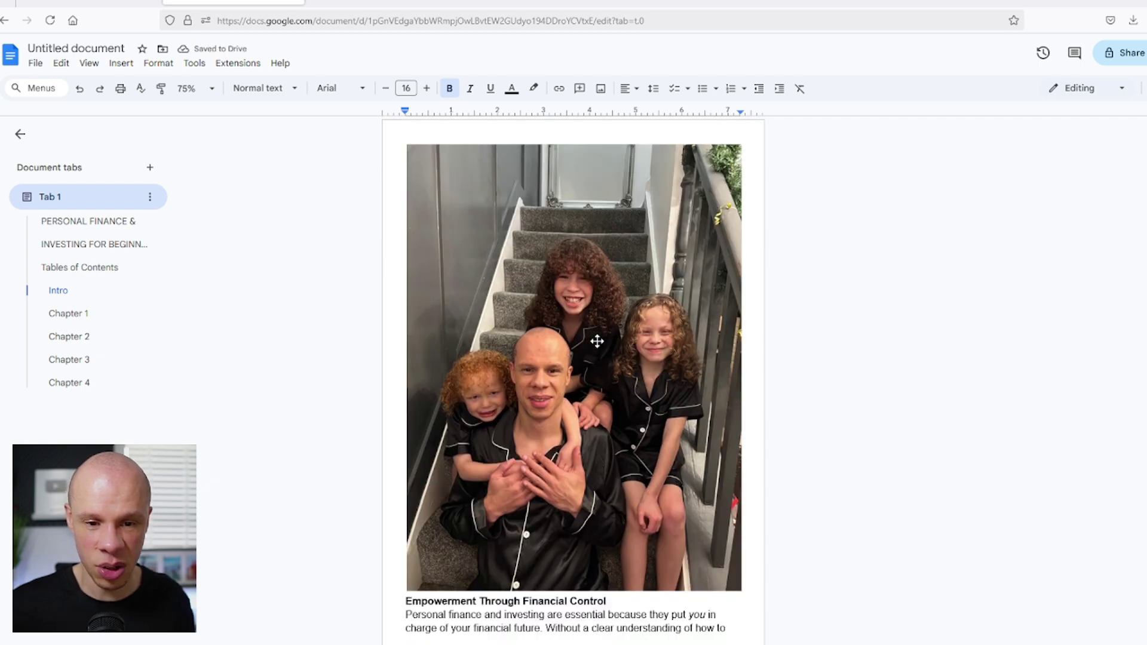
left_click(597, 341)
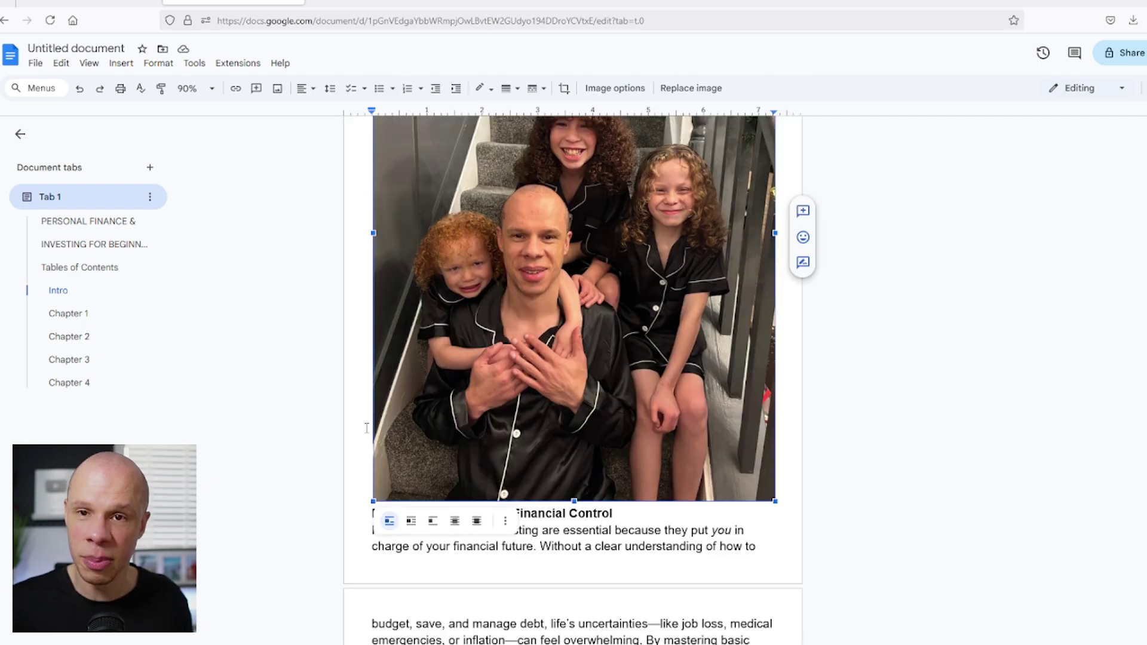
left_click(412, 524)
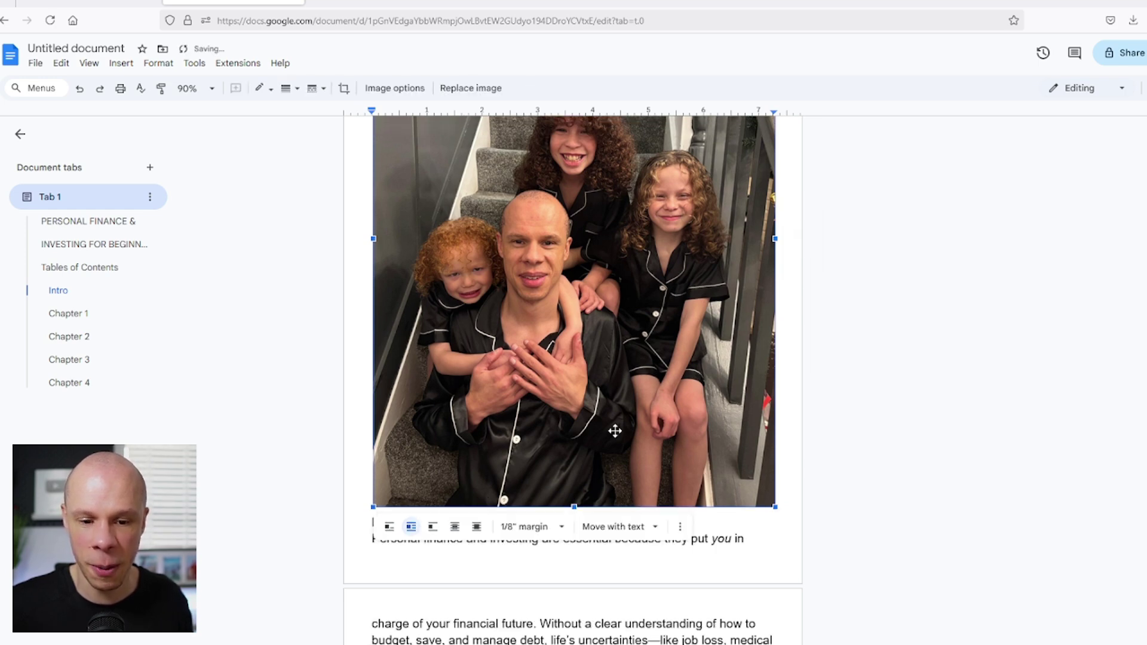
scroll(658, 425, "up", 1)
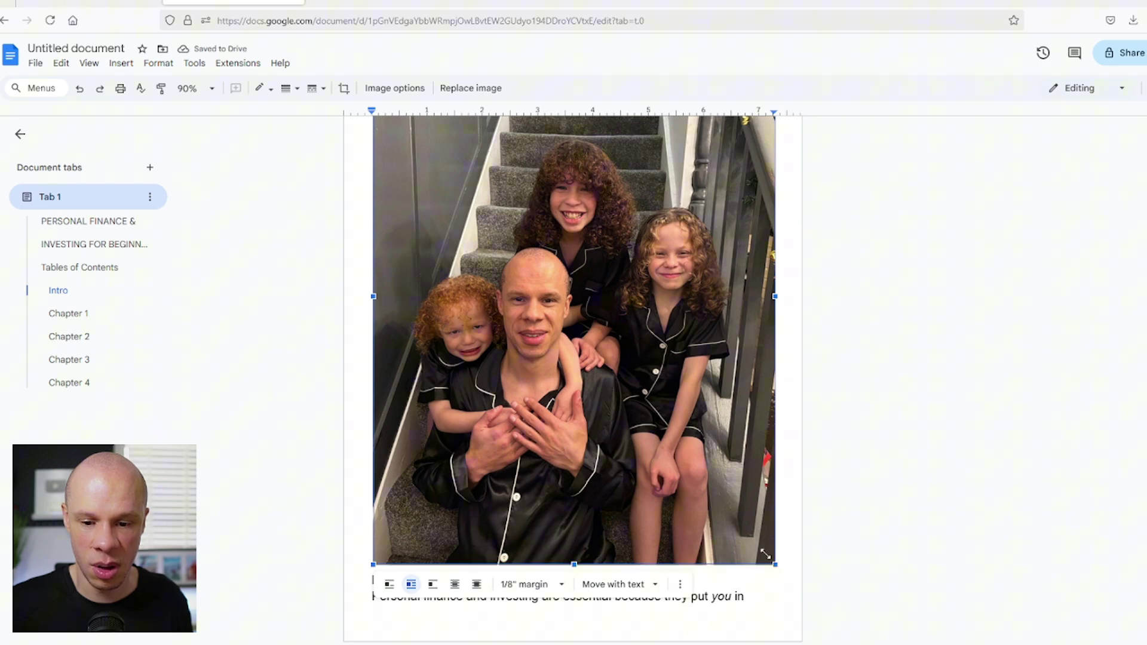
key("Delete")
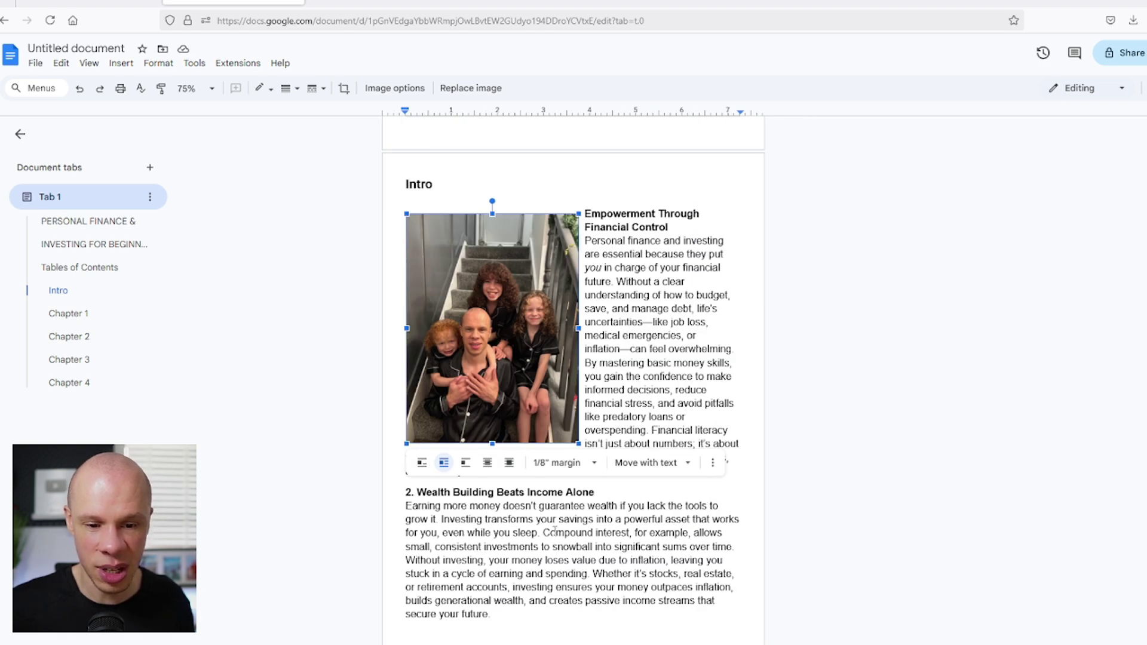
Shrink the family photo by its corner handle so the Intro text fits beside it
left_click(418, 476)
scroll(538, 454, "down", 2)
scroll(574, 444, "up", 2)
left_click(578, 445)
left_click_drag(577, 444, 566, 426)
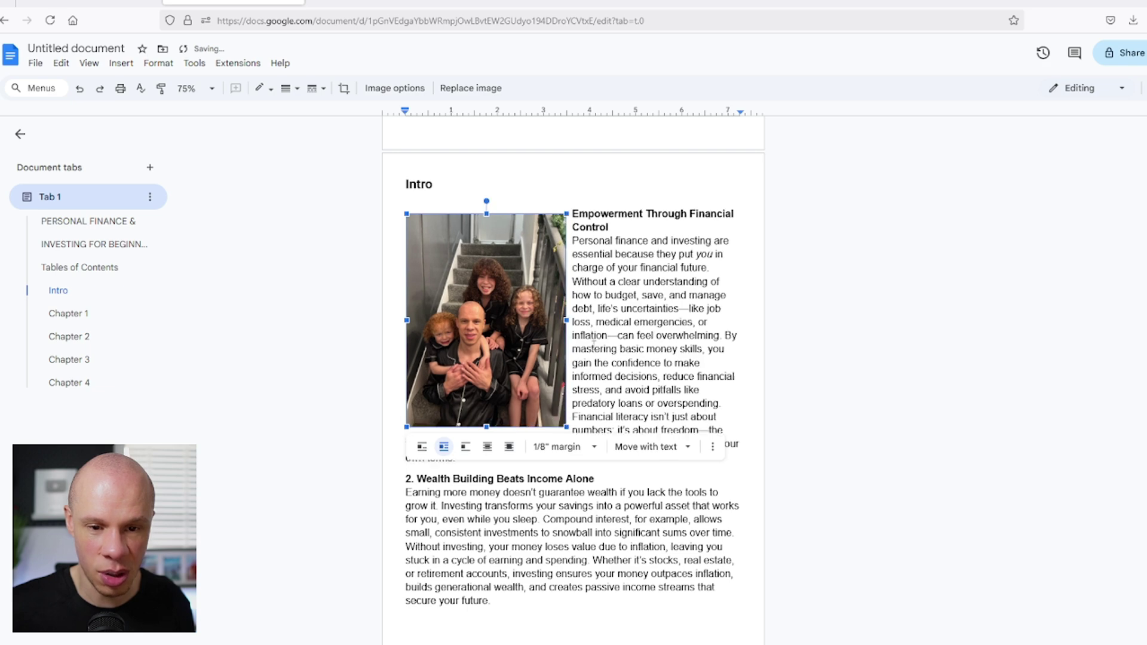
left_click(913, 245)
scroll(901, 281, "down", 1)
scroll(926, 305, "up", 1)
scroll(960, 333, "down", 9)
Upload the couple's photo before the Chapter 1 text and set it to Wrap text
left_click(402, 363)
left_click(601, 88)
left_click(629, 112)
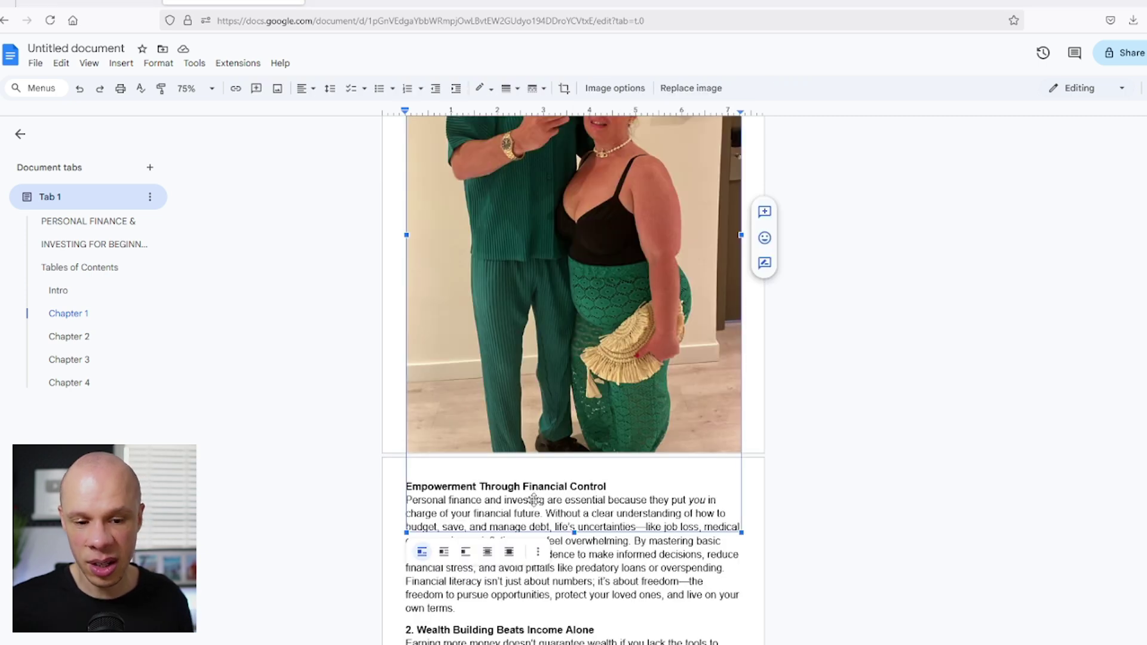
scroll(535, 487, "up", 3)
scroll(537, 487, "down", 2)
scroll(536, 487, "down", 2)
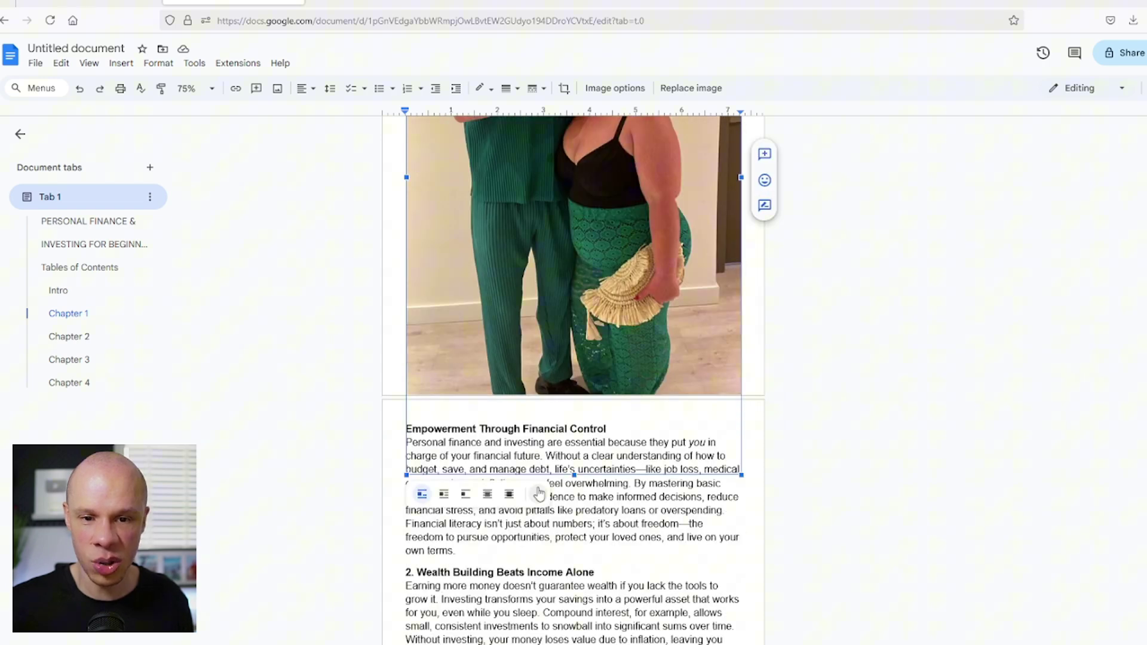
left_click(443, 496)
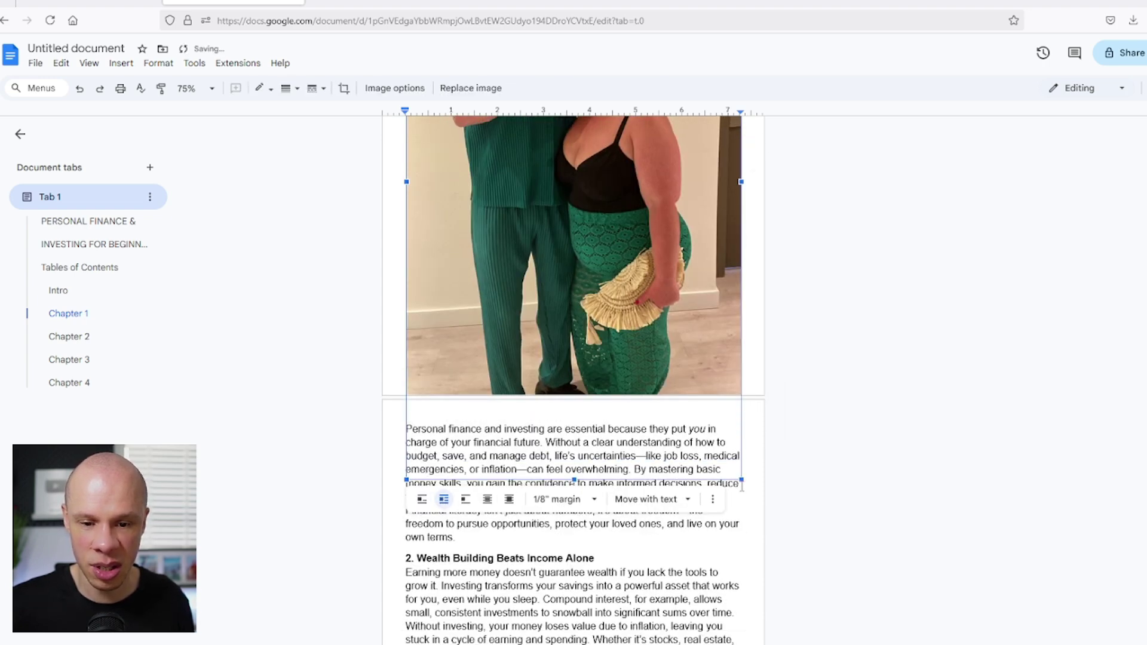
Resize the Chapter 1 photo so both subsections fit beside it on one page
left_click_drag(741, 479, 583, 320)
scroll(584, 320, "up", 4)
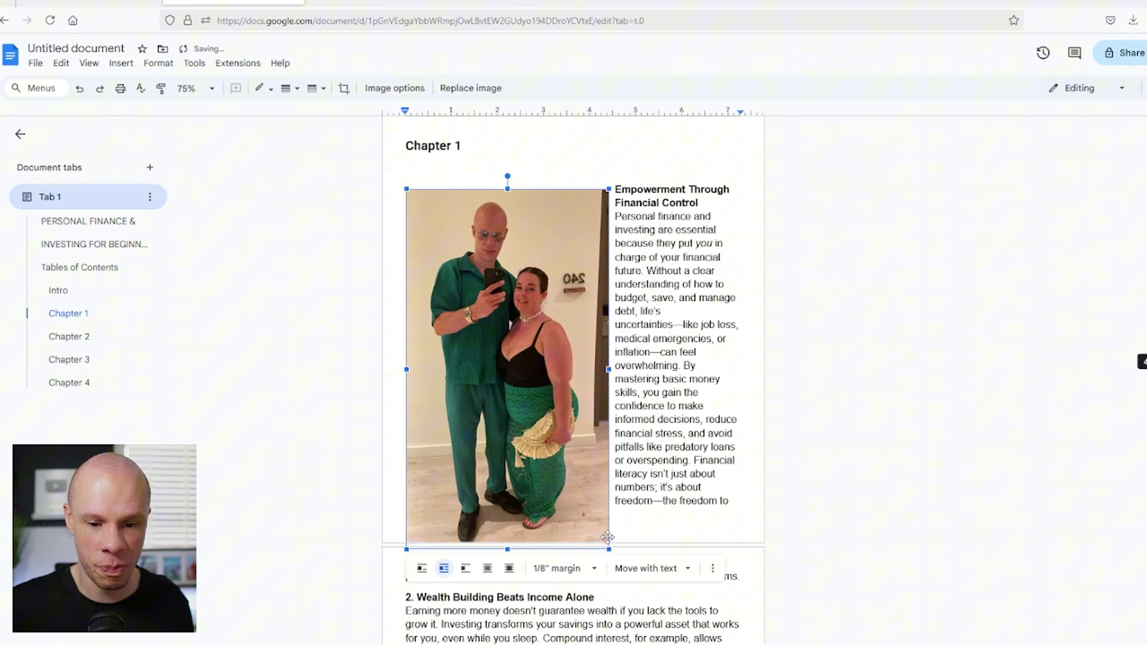
left_click_drag(609, 542, 552, 404)
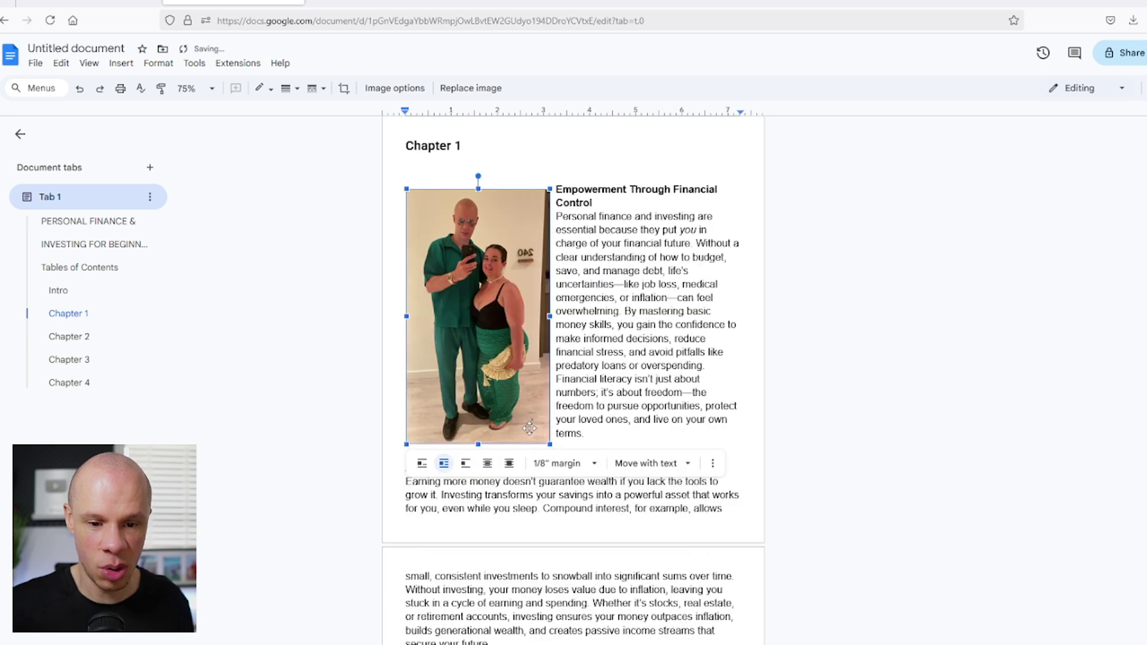
left_click(422, 252)
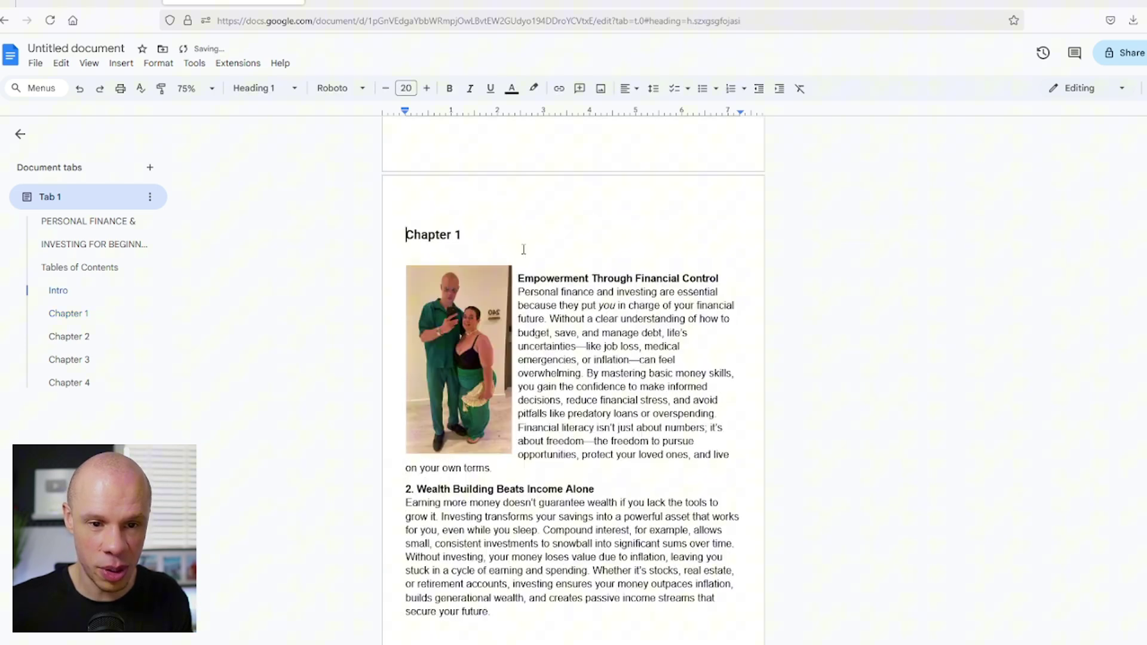
scroll(522, 249, "up", 1)
left_click(501, 472)
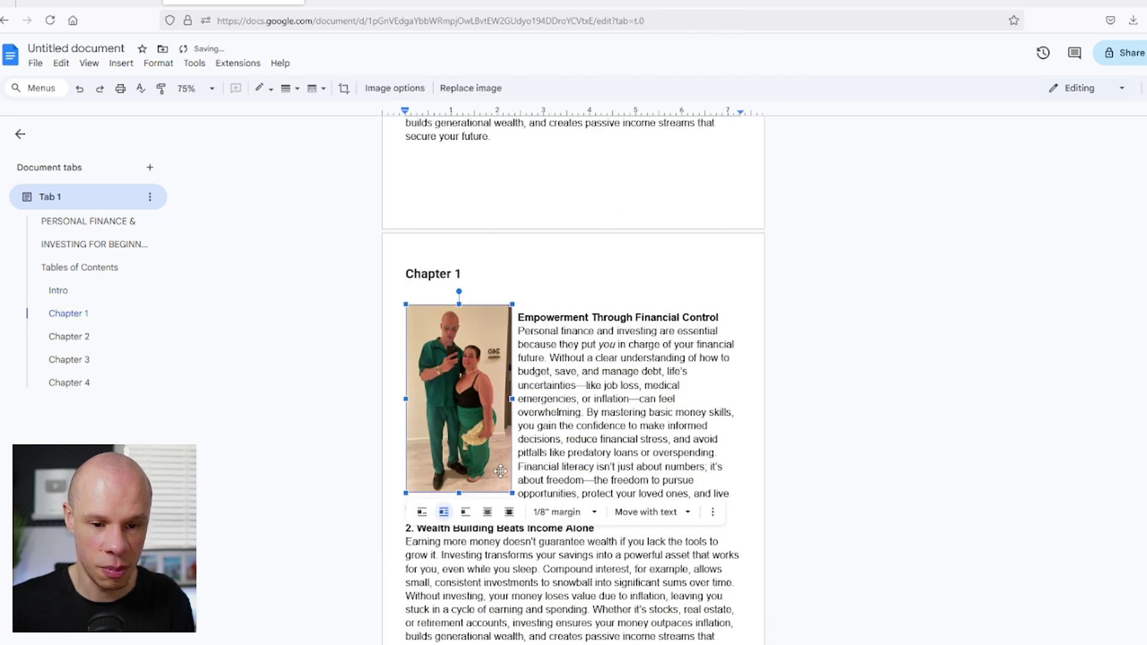
left_click_drag(507, 489, 535, 533)
left_click(859, 404)
scroll(859, 404, "down", 4)
scroll(858, 410, "up", 3)
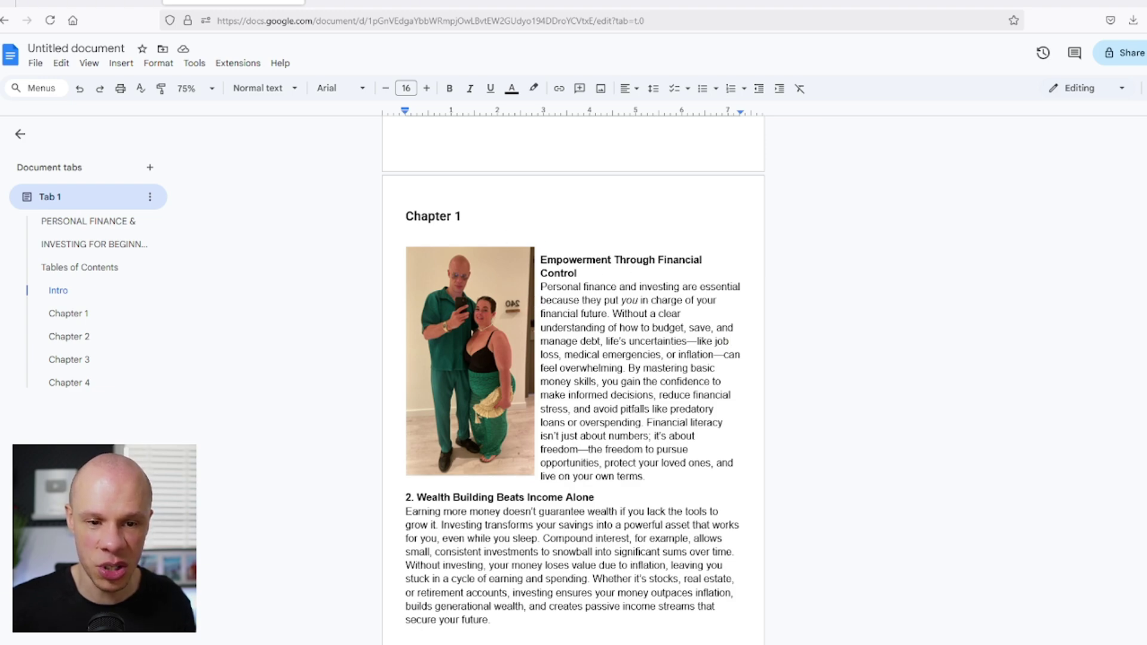
Scroll through Chapter 4's page to review its financial-control and wealth-building text
scroll(612, 442, "down", 20)
scroll(573, 382, "up", 15)
scroll(574, 382, "down", 5)
scroll(574, 382, "up", 1)
scroll(935, 274, "up", 15)
scroll(934, 274, "down", 3)
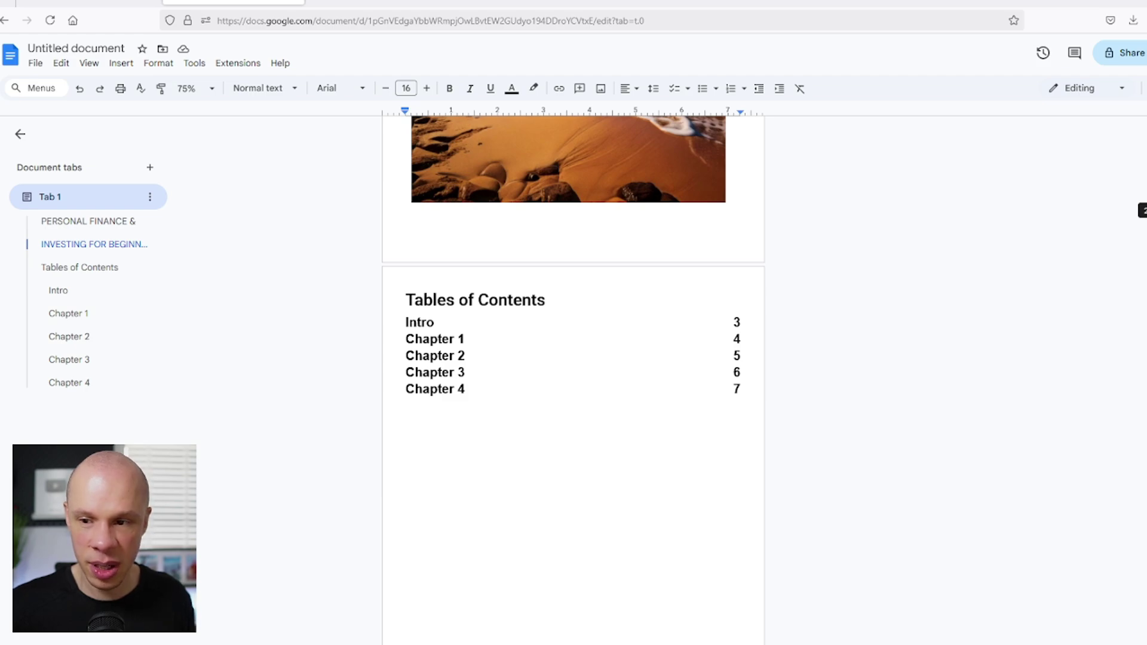
scroll(574, 382, "down", 20)
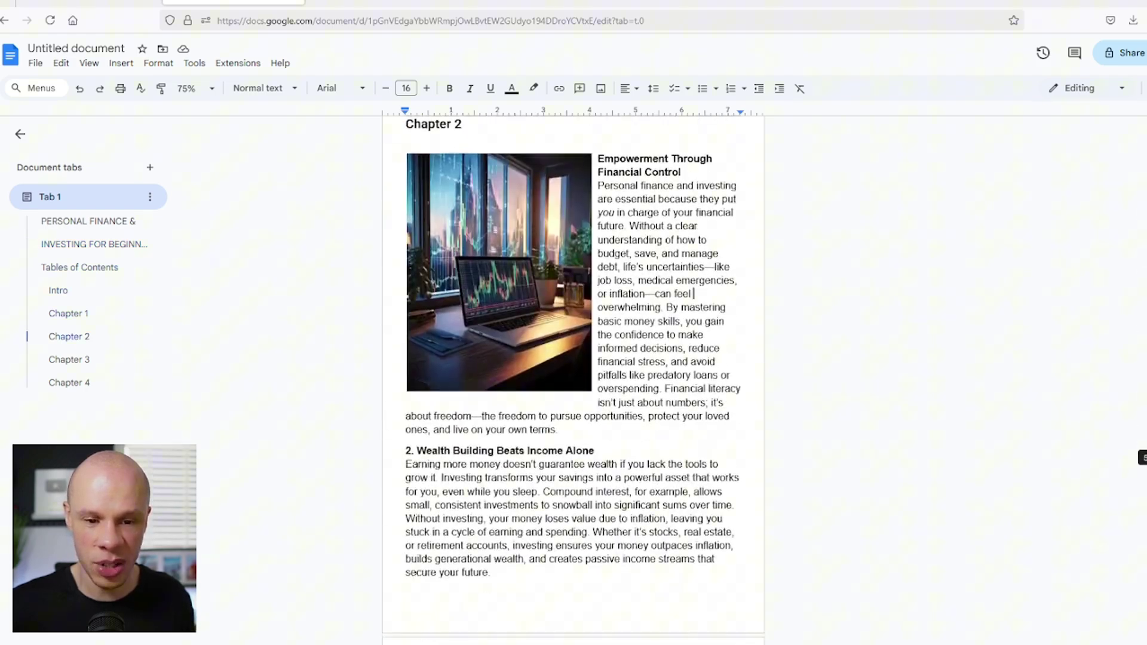
scroll(574, 382, "down", 20)
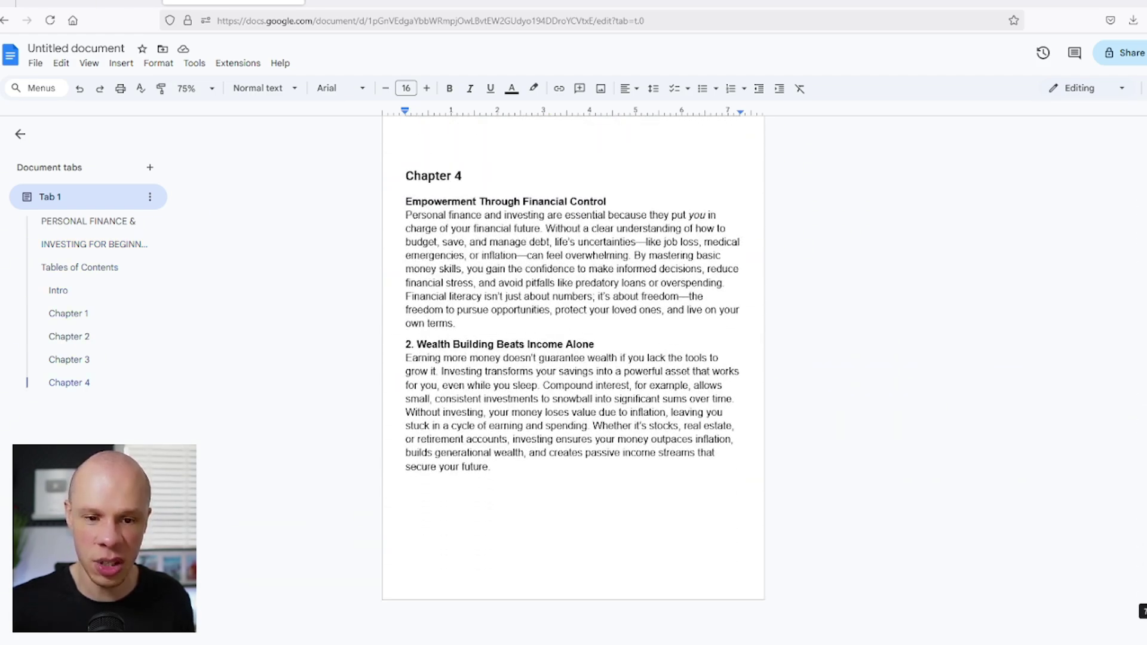
scroll(574, 382, "up", 20)
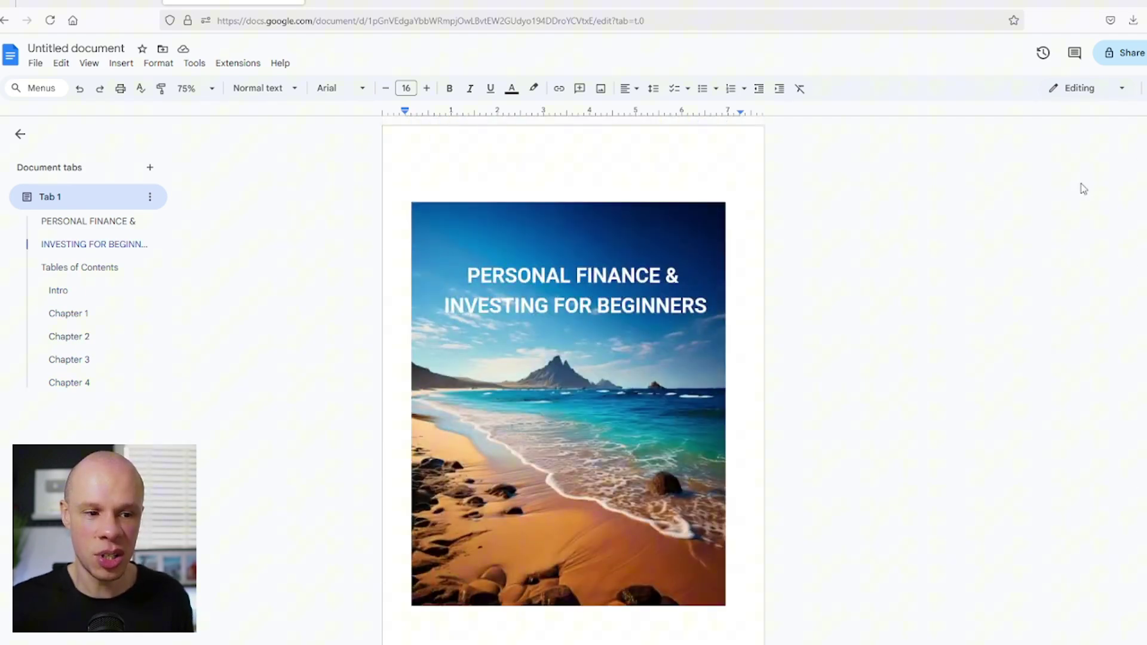
Jump through the outline headings from the title down to Chapter 4
left_click(95, 223)
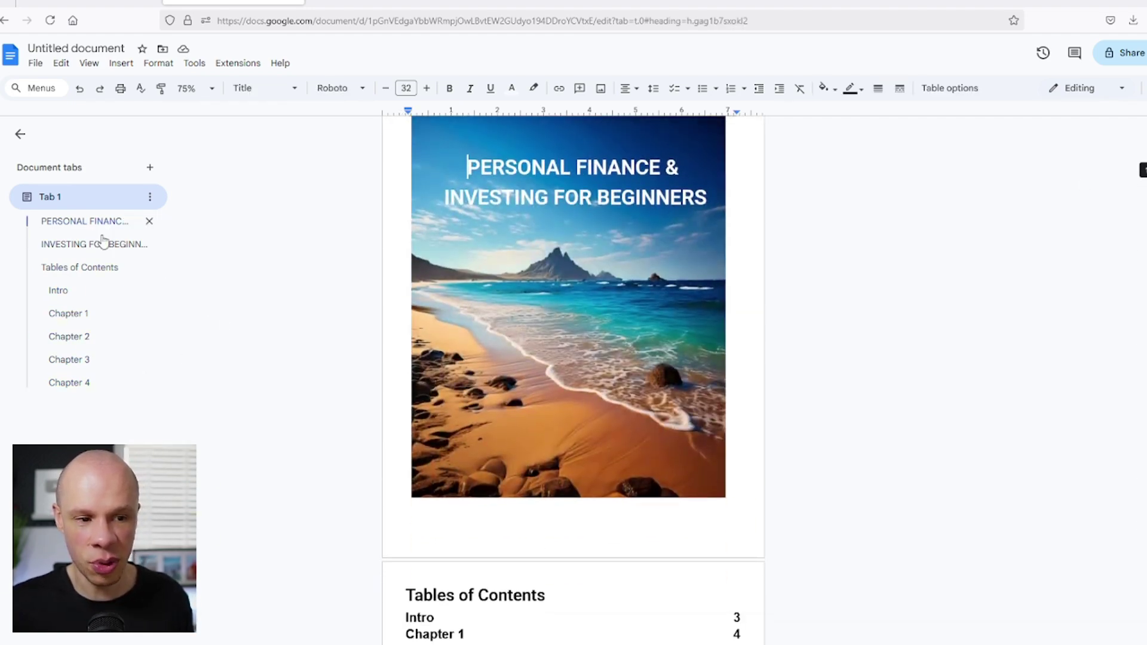
left_click(77, 272)
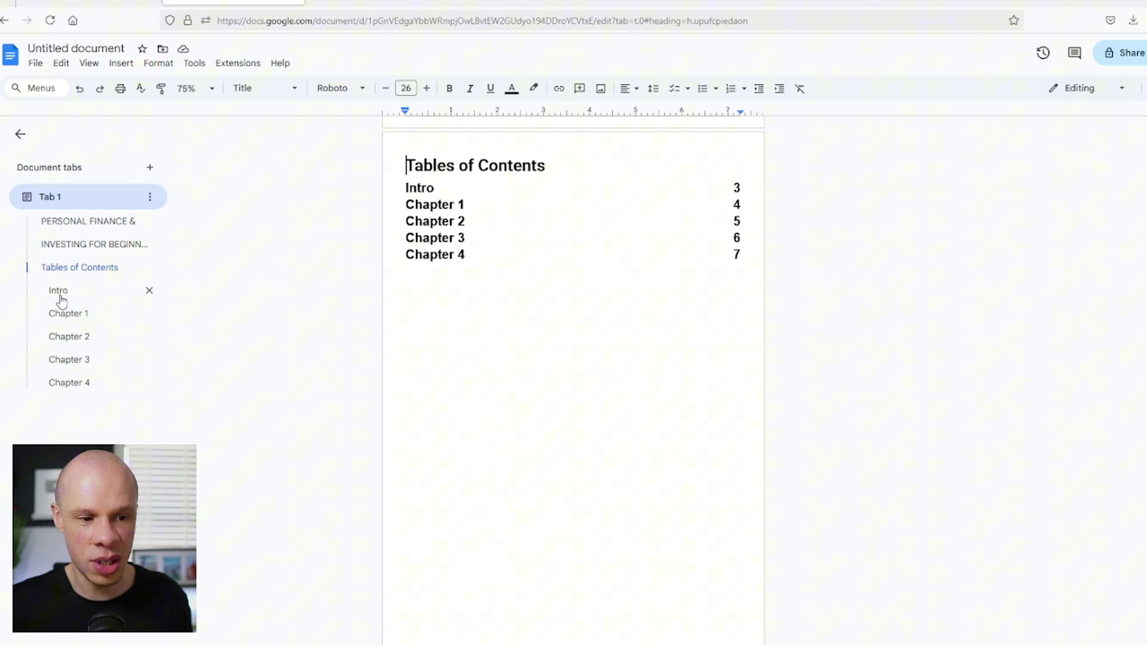
left_click(60, 296)
left_click(67, 315)
left_click(66, 338)
left_click(66, 360)
left_click(67, 383)
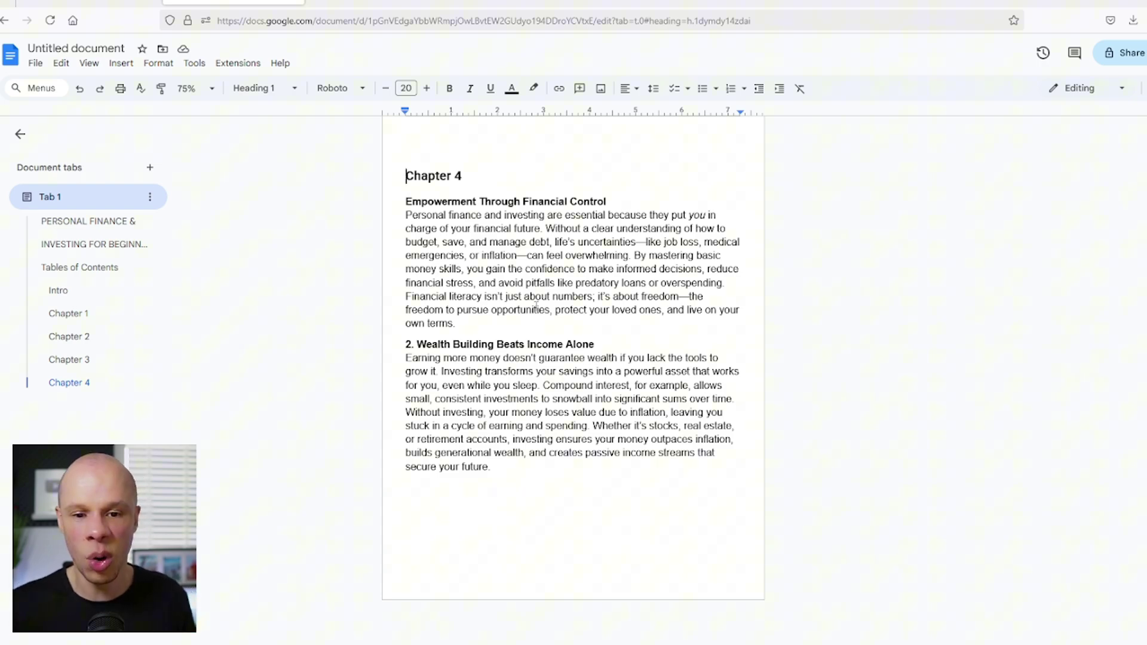
Return to the top of the document so the beach cover page shows
scroll(956, 400, "up", 7)
scroll(986, 409, "down", 7)
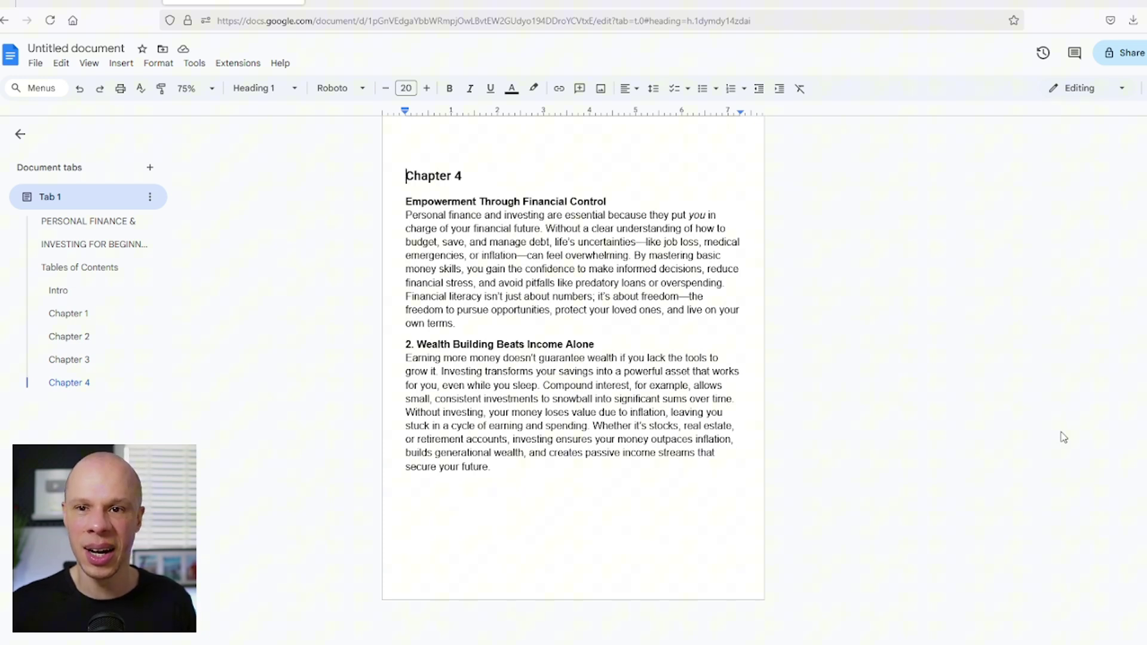
key("ctrl+Home")
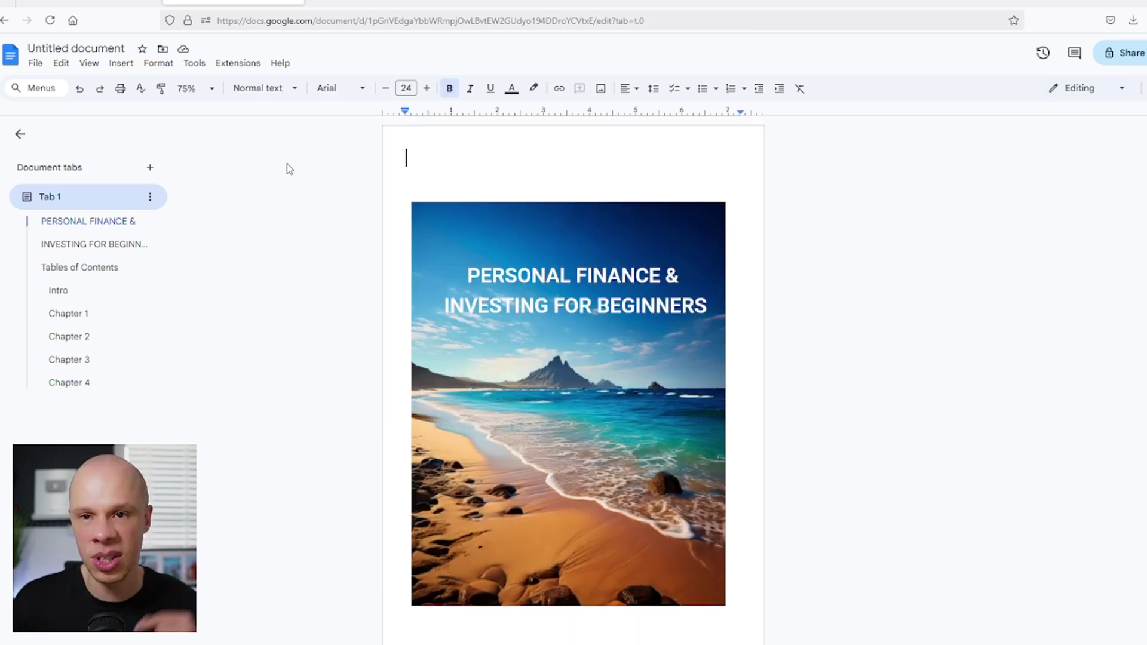
Download the ebook through File > Download as a PDF Document (.pdf)
left_click(35, 63)
mouse_move(133, 209)
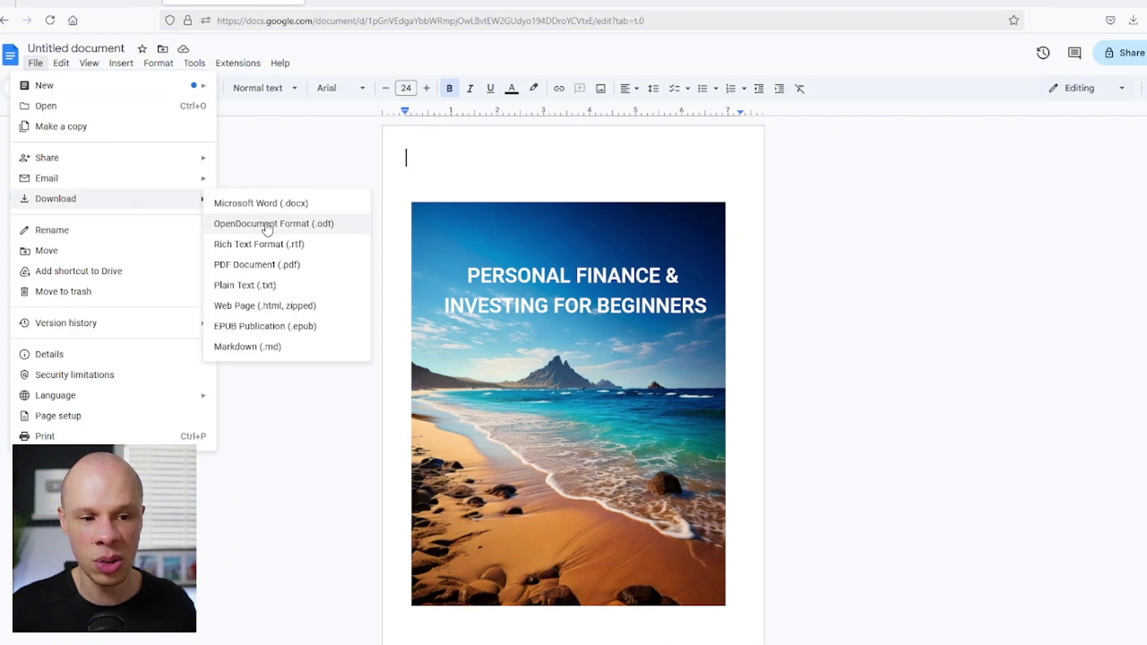
left_click(276, 268)
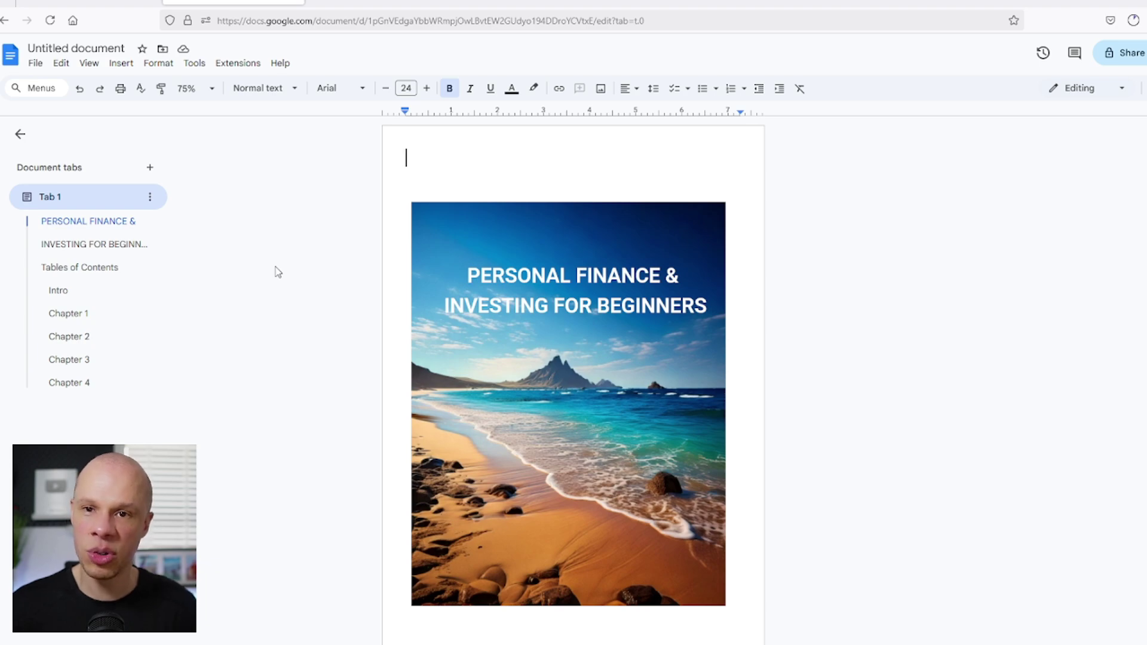
scroll(936, 299, "down", 15)
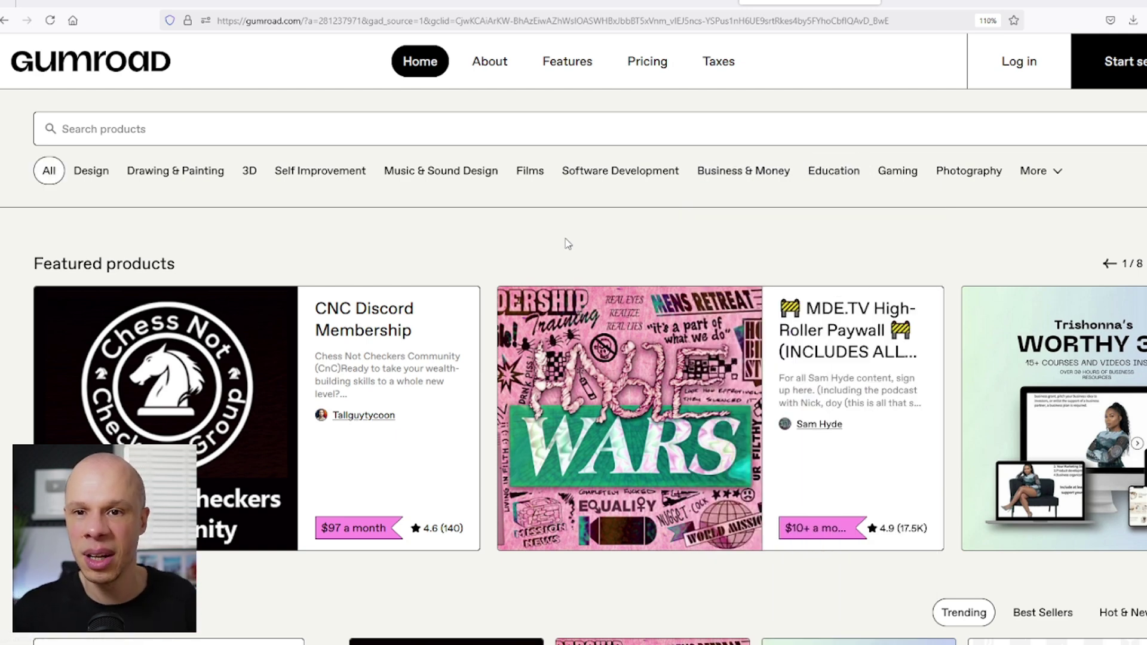
Add the GEZGİN SIRLARI KİTİ product to the cart and start filling in the checkout e-mail field
scroll(535, 231, "down", 10)
left_click(454, 399)
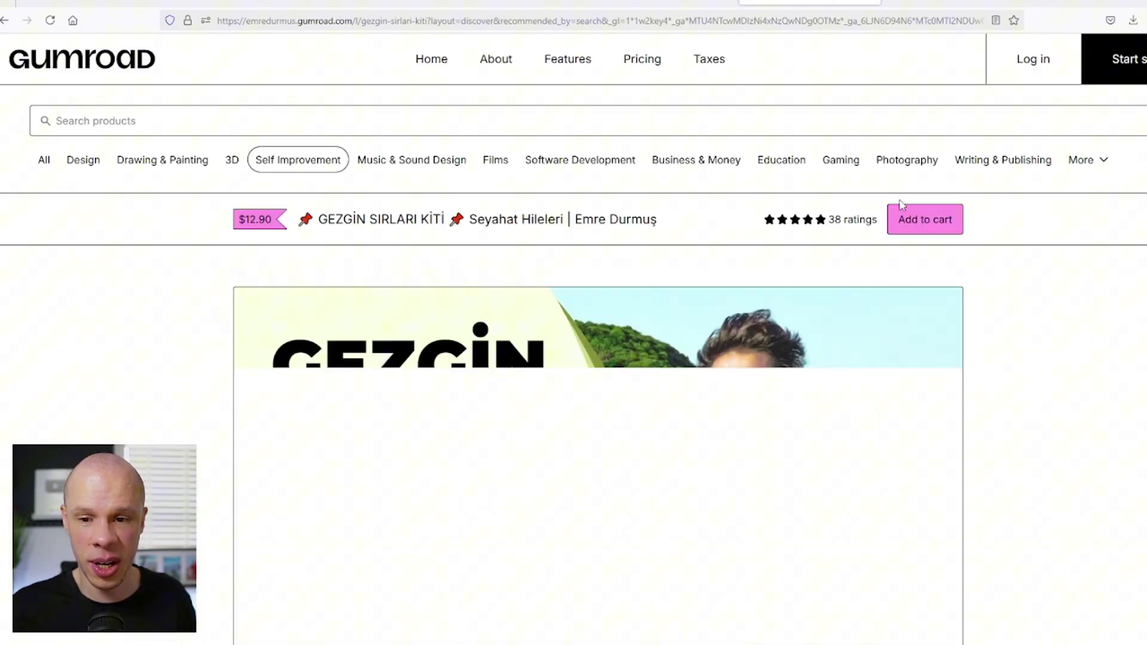
scroll(919, 384, "down", 8)
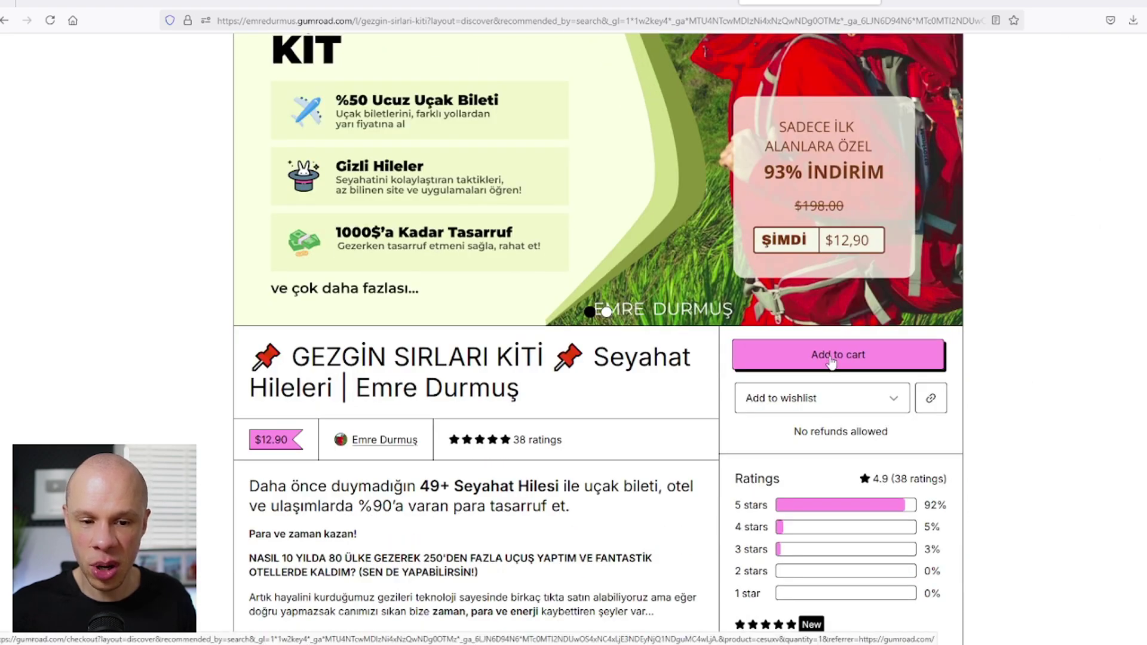
left_click(831, 363)
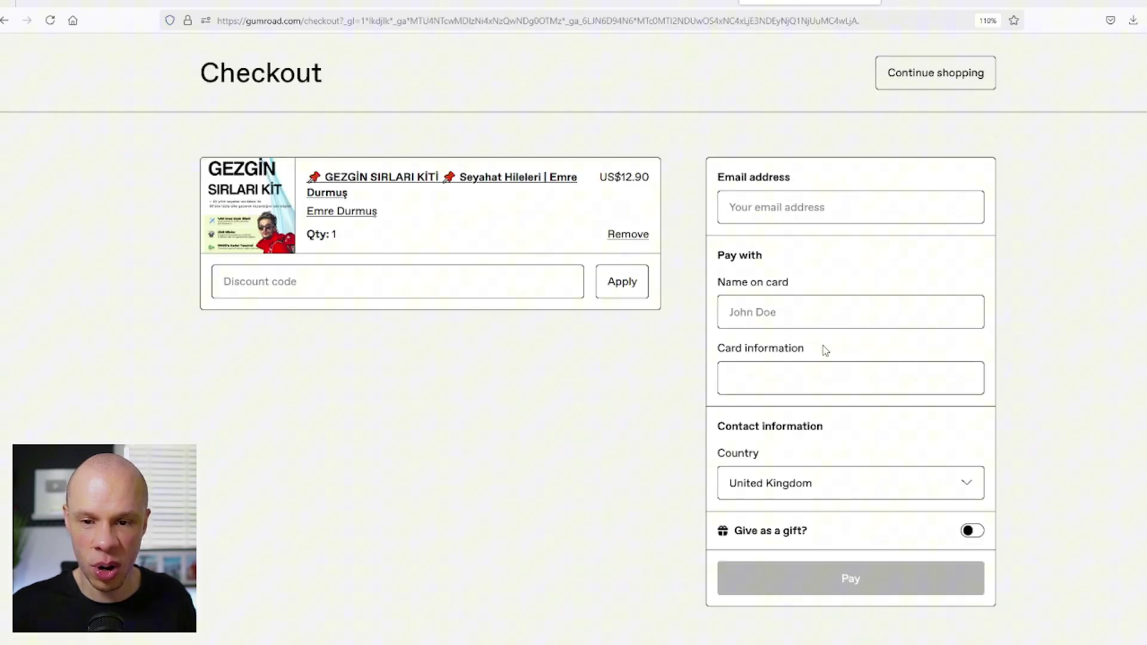
left_click(788, 207)
scroll(867, 269, "down", 3)
scroll(860, 370, "up", 3)
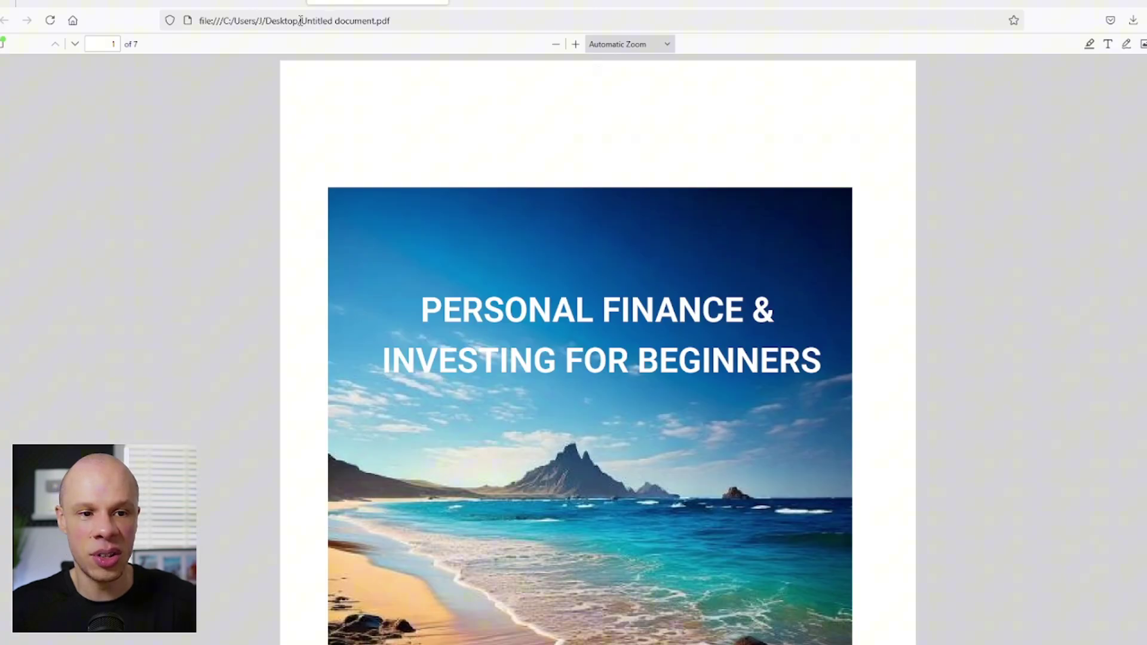
Scroll through the exported PDF's cover, table of contents and chapters
scroll(812, 304, "down", 3)
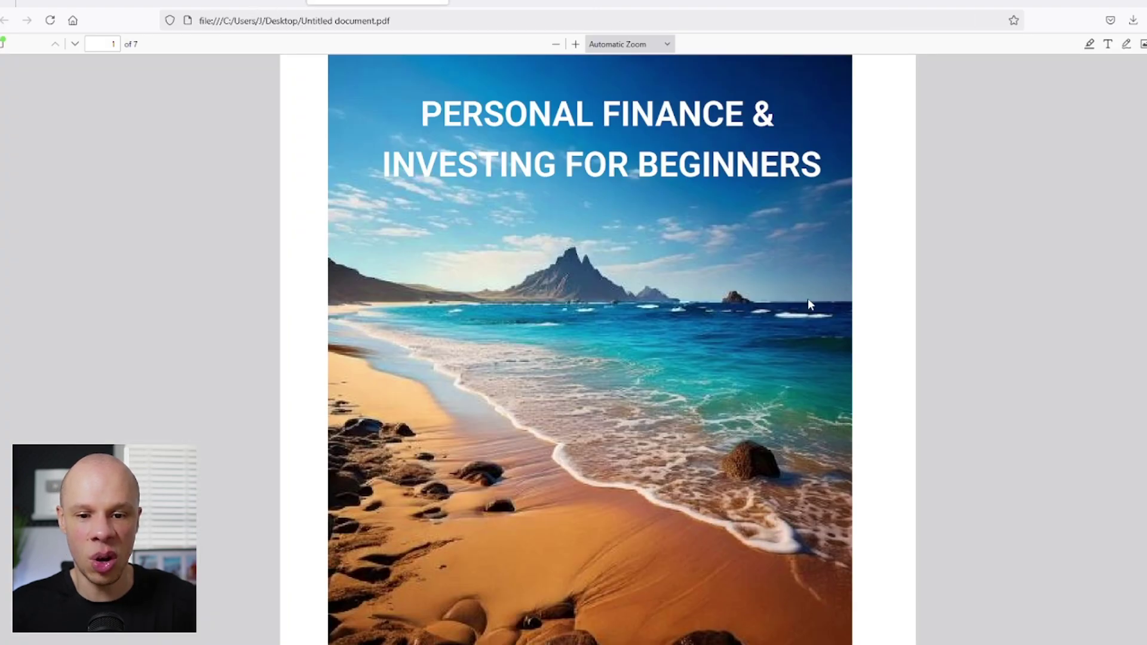
scroll(813, 304, "down", 1)
scroll(842, 337, "up", 4)
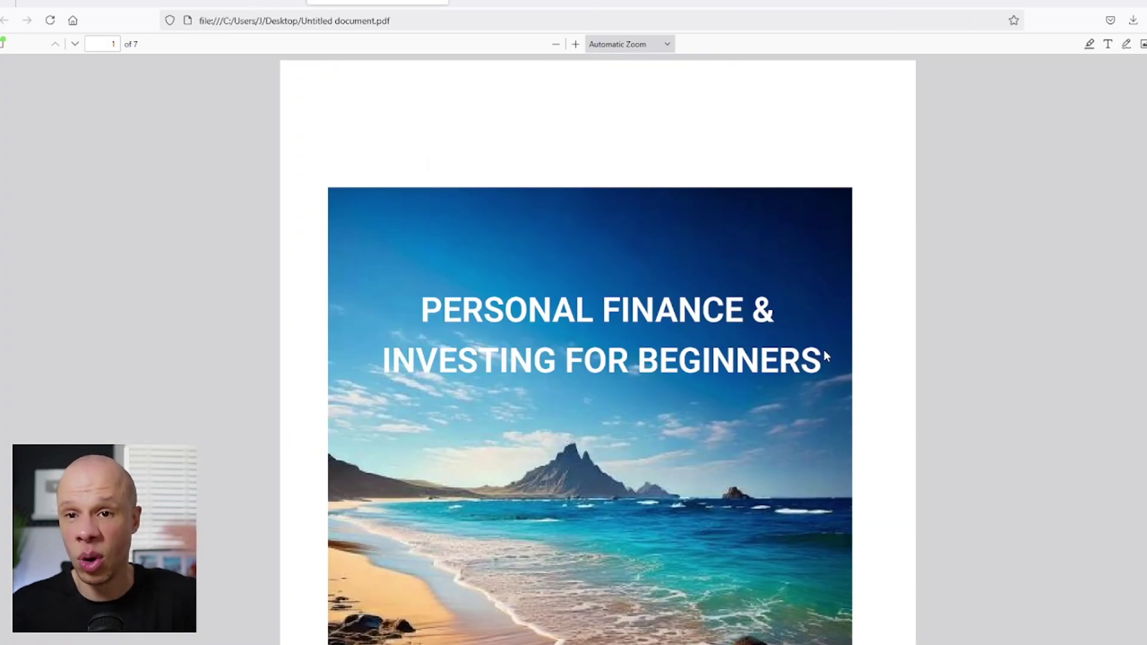
scroll(735, 271, "down", 6)
scroll(597, 350, "down", 20)
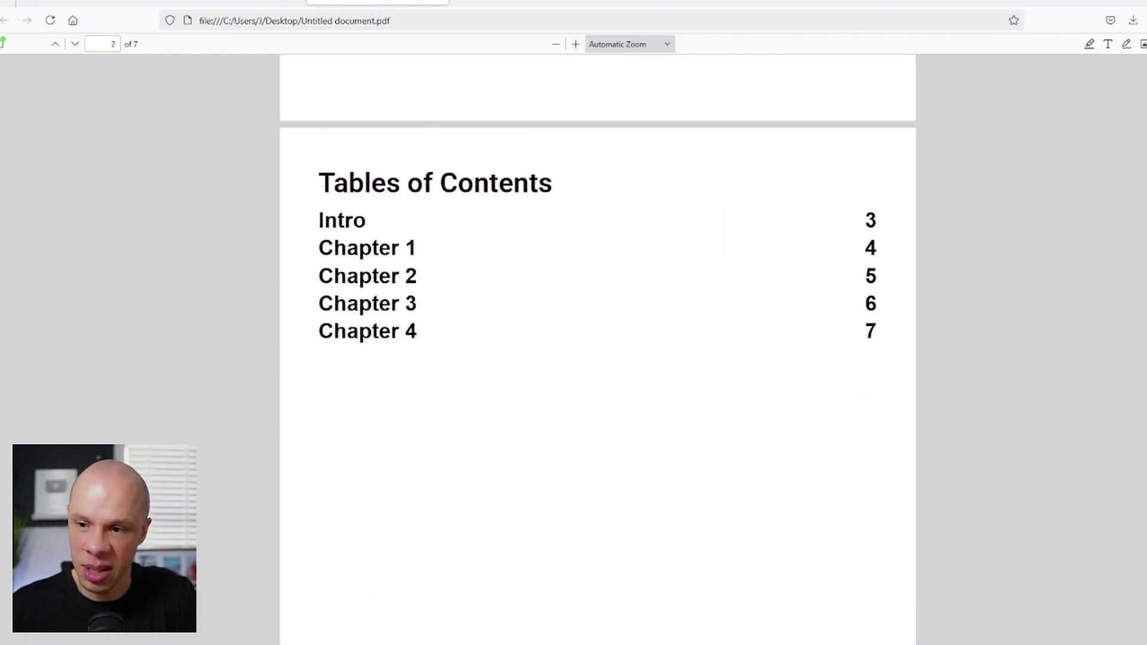
scroll(598, 350, "up", 20)
Zoom the PDF out to 90%, return to the cover page, and select the address bar
key("ctrl+minus")
key("ctrl+minus")
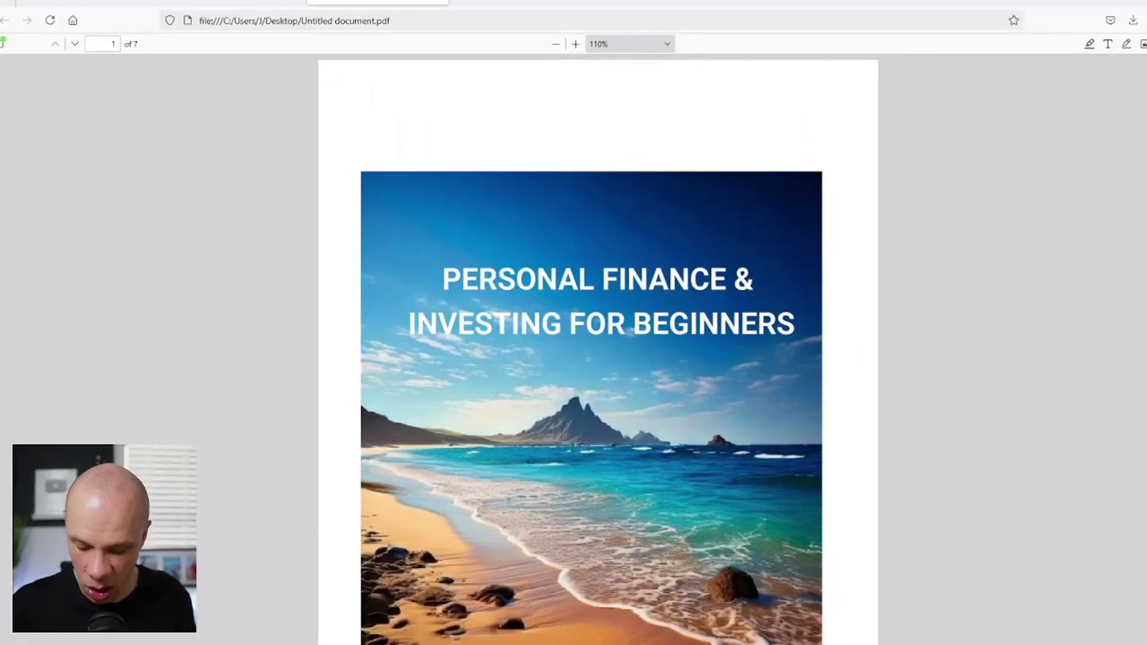
key("ctrl+minus")
key("ctrl+minus")
scroll(598, 350, "down", 15)
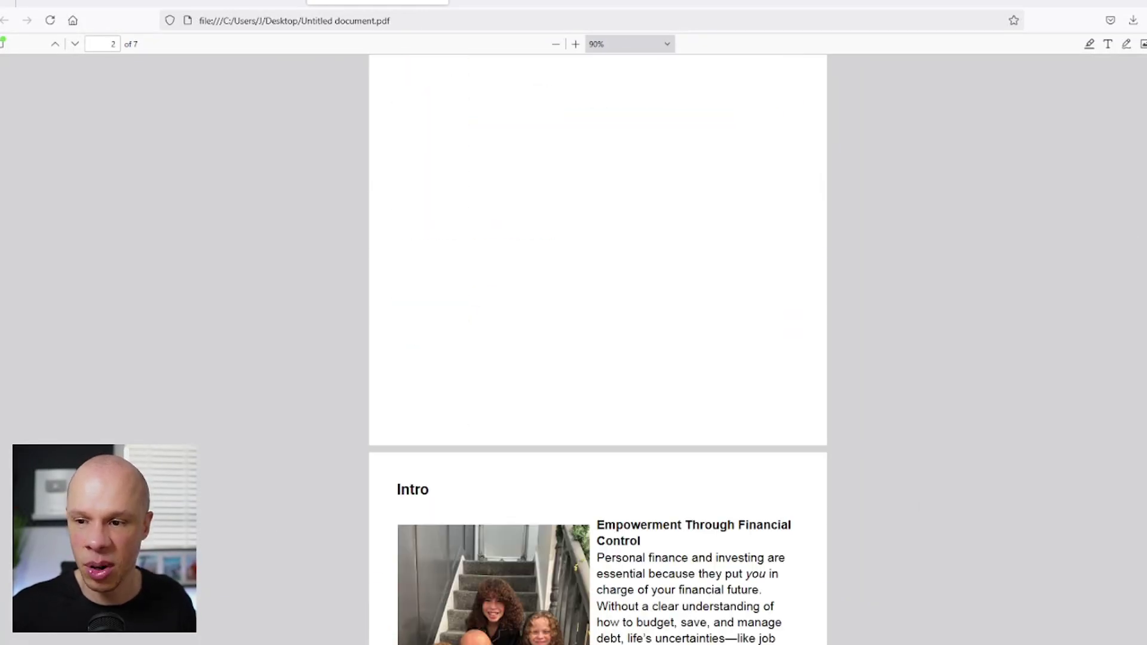
scroll(597, 349, "down", 20)
key("Home")
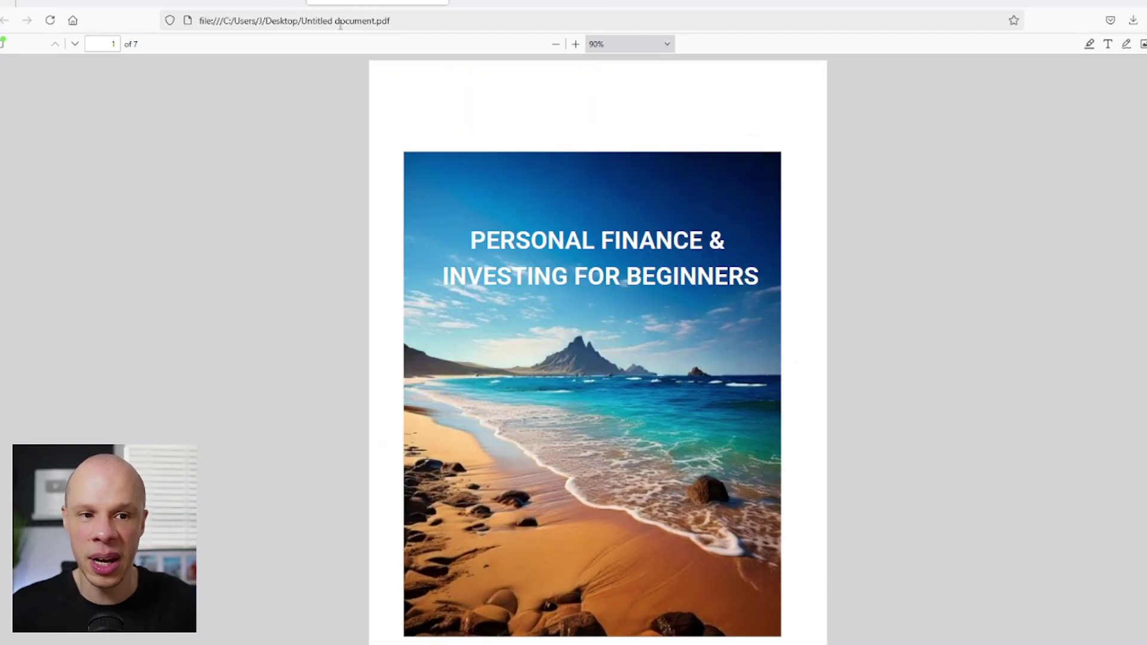
left_click(382, 20)
key("Escape")
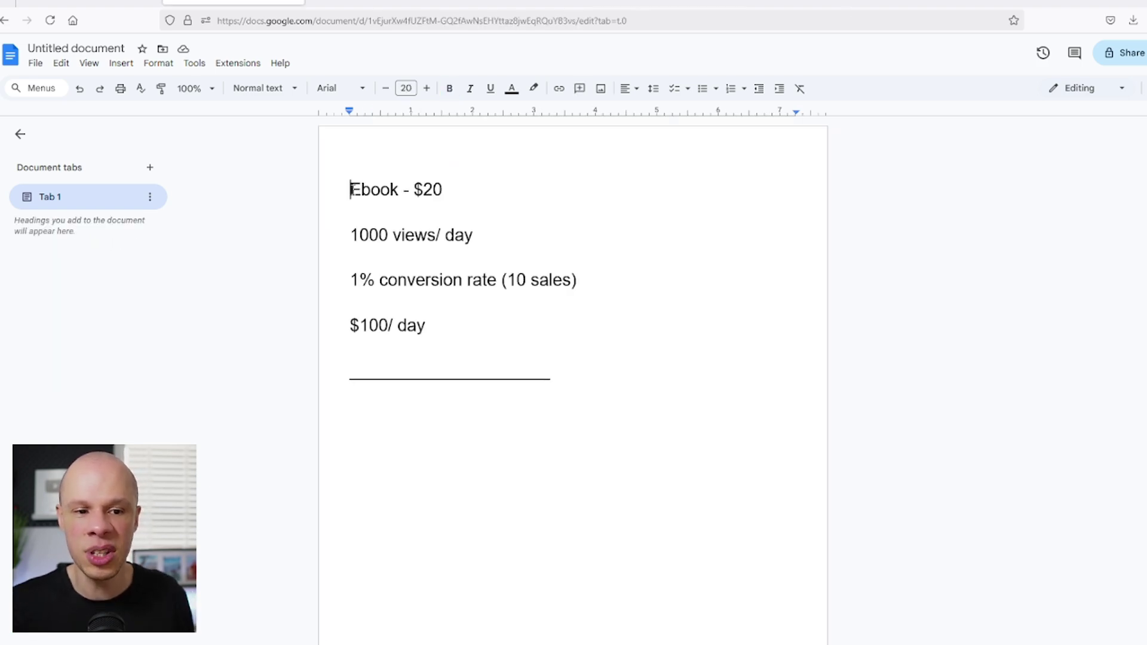
Highlight the price, daily views, conversion and earnings lines of the sales estimate
left_click_drag(349, 189, 459, 201)
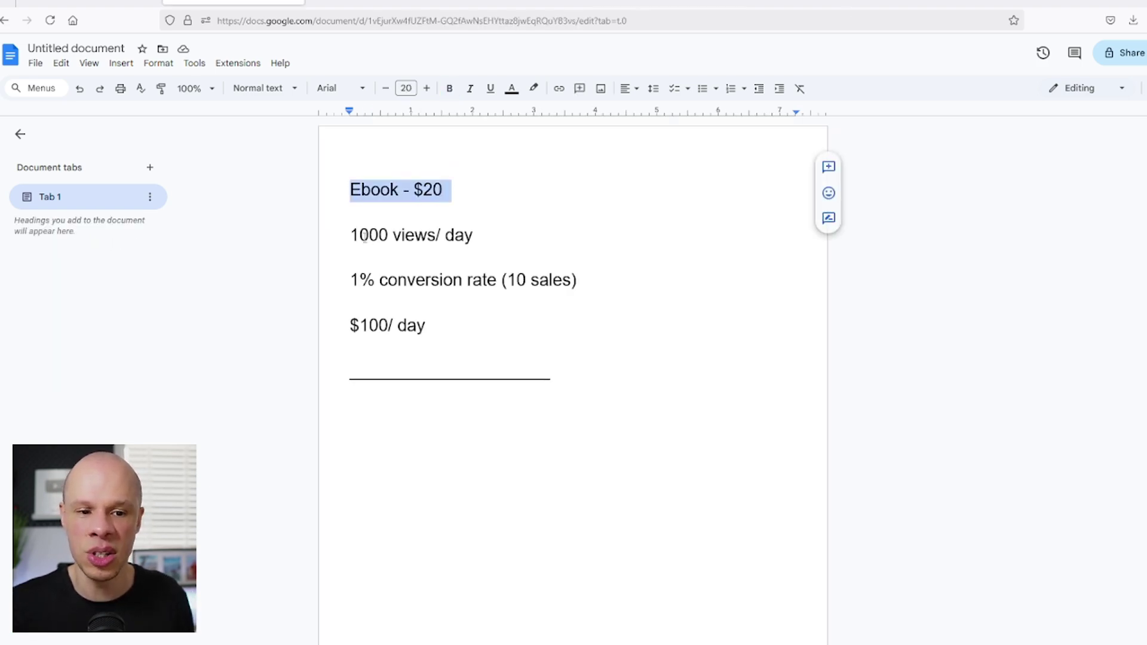
left_click_drag(350, 234, 484, 236)
left_click_drag(350, 280, 586, 281)
left_click_drag(351, 326, 455, 326)
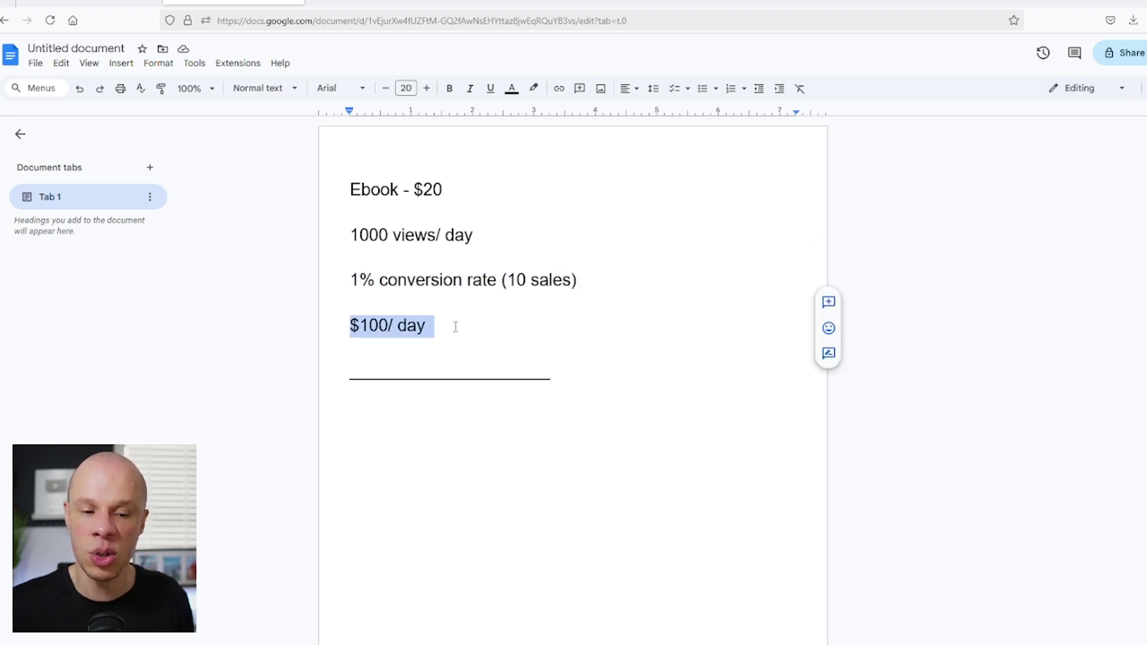
left_click(455, 326)
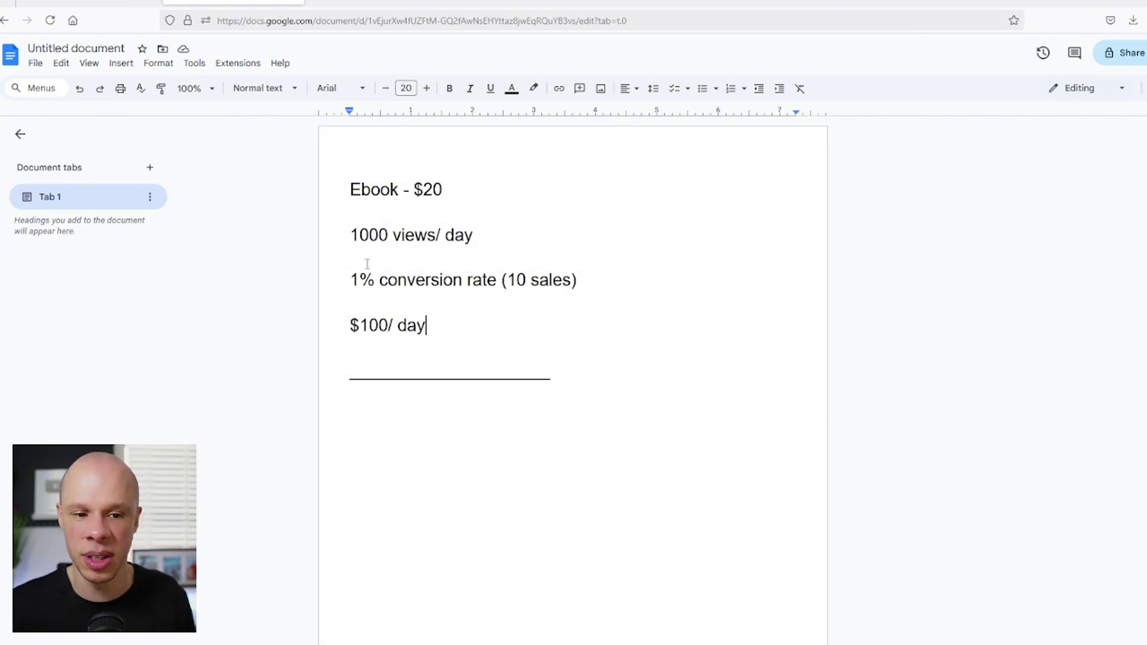
Change the conversion rate from 1% to 2% and the sales count from 10 to 20
left_click(362, 235)
key("BackSpace")
type("2")
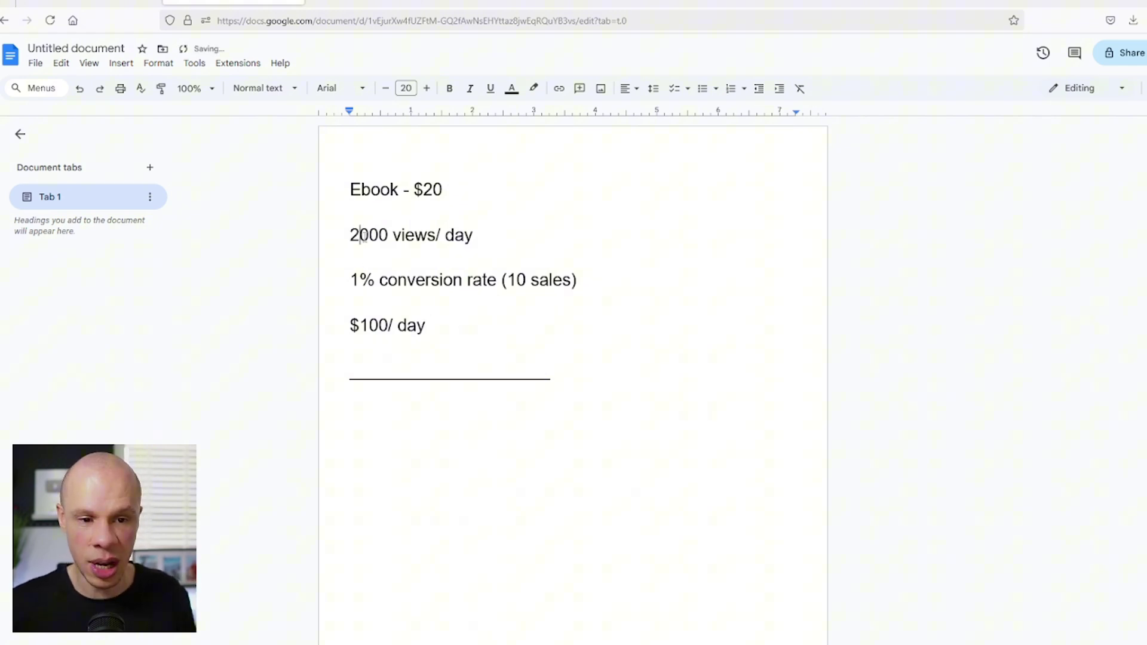
key("ctrl+z")
left_click(360, 280)
key("BackSpace")
type("2")
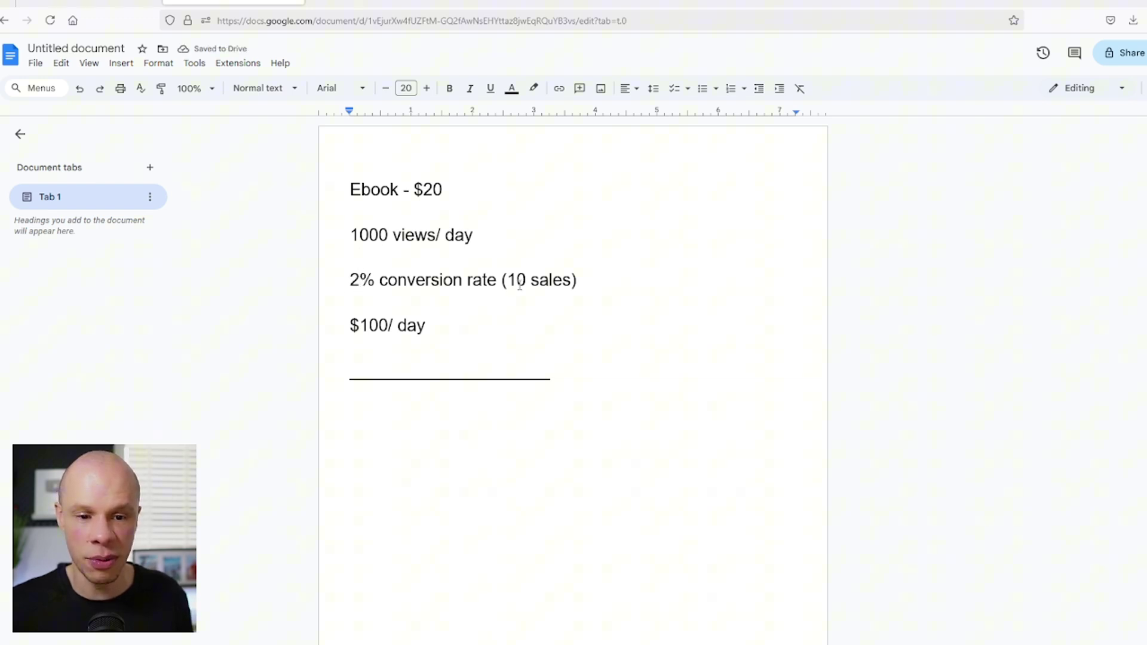
left_click(516, 280)
key("BackSpace")
type("2")
Change the daily earnings from $100 to $200
left_click(535, 300)
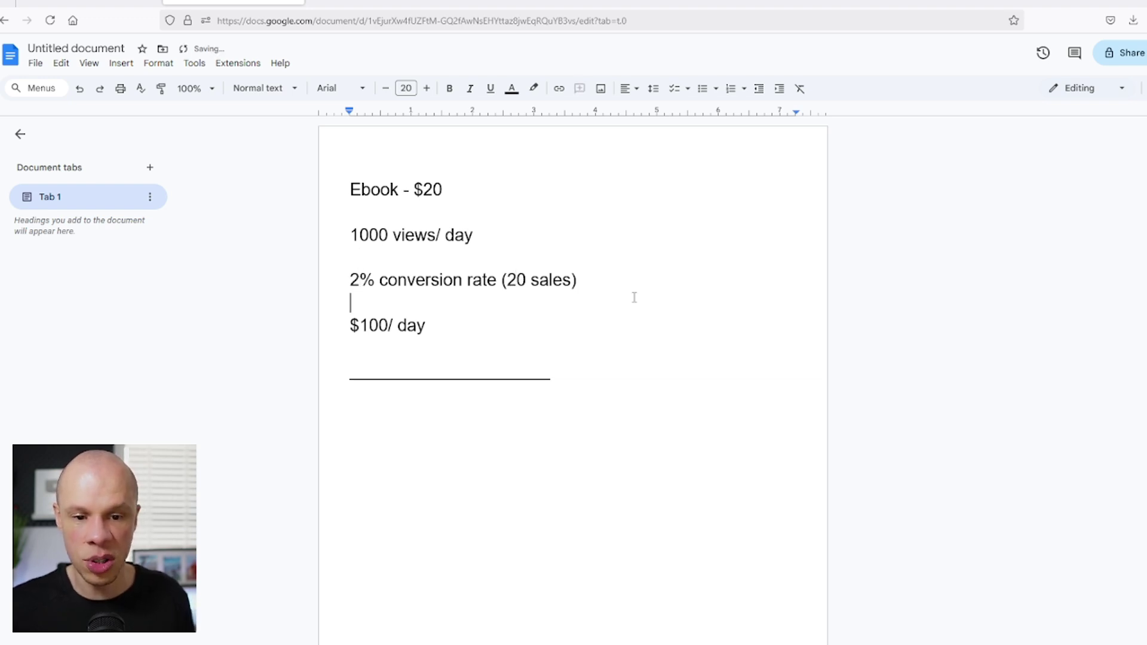
left_click(366, 326)
key("BackSpace")
type("2")
left_click(598, 388)
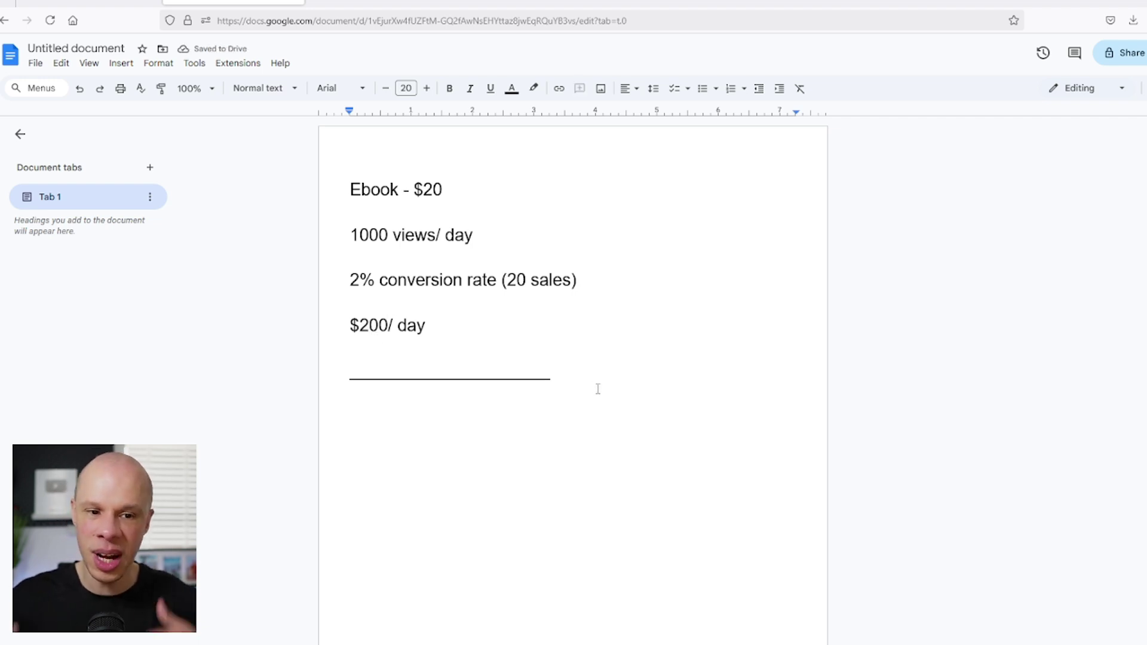